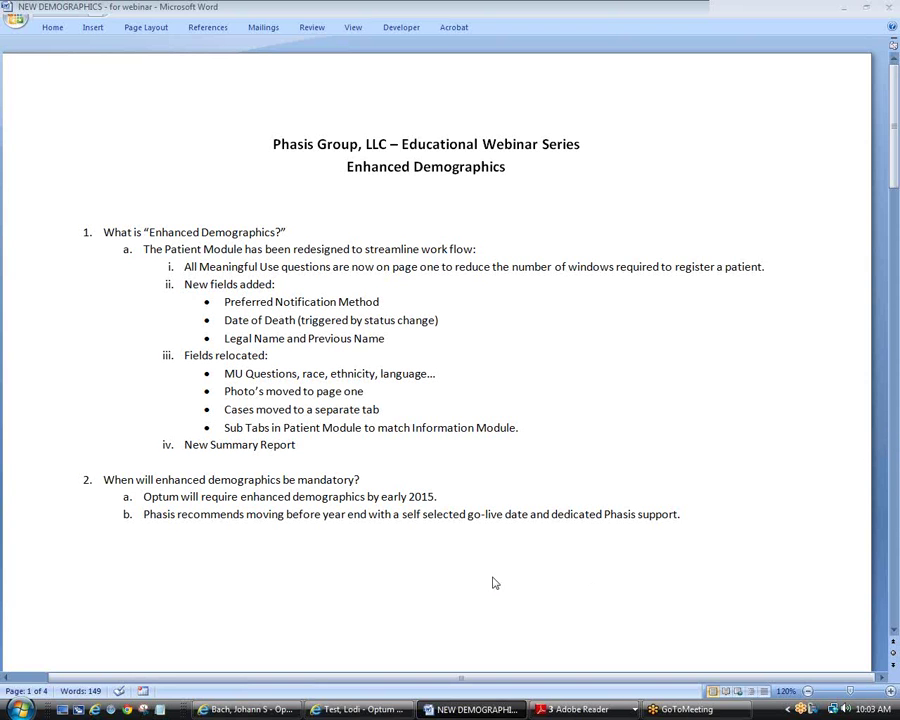
Step: Switch to the 'Test, Lodi - Optum' window showing the older-style CareTracker Demographics page
{"action": "left_click", "coordinate": [349, 711]}
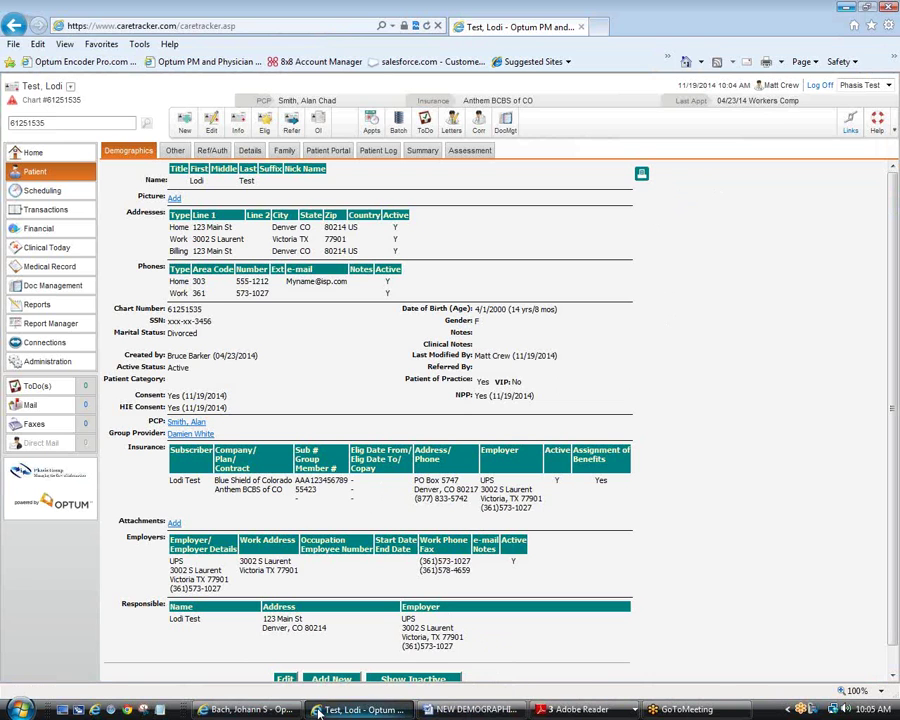
Step: Open the Bach patient's enhanced Patient Details page, then return to the Word outline
{"action": "left_click", "coordinate": [258, 710]}
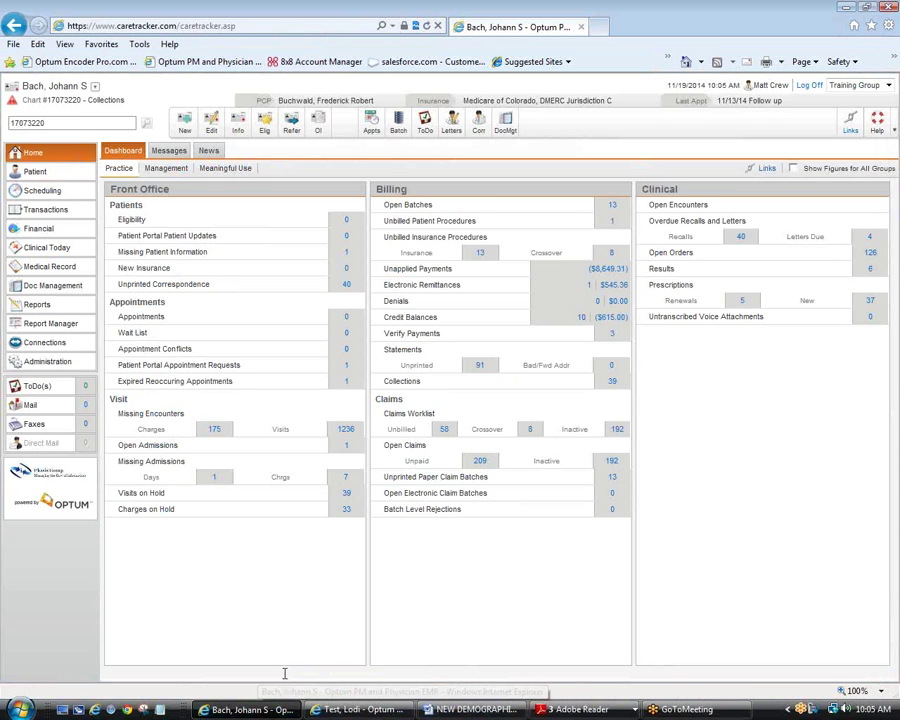
{"action": "left_click", "coordinate": [36, 172]}
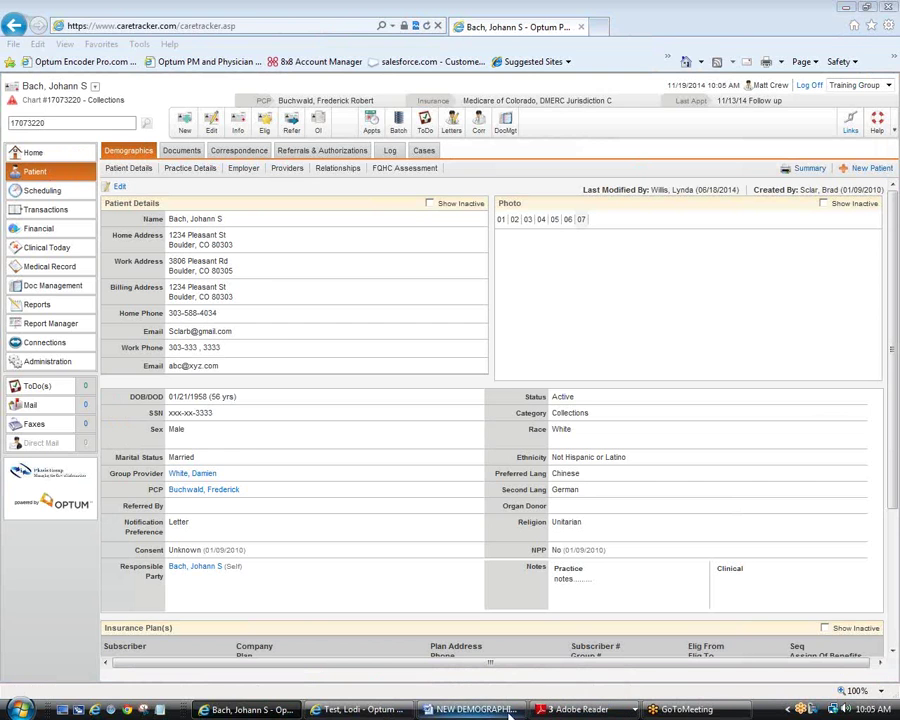
{"action": "left_click", "coordinate": [478, 709]}
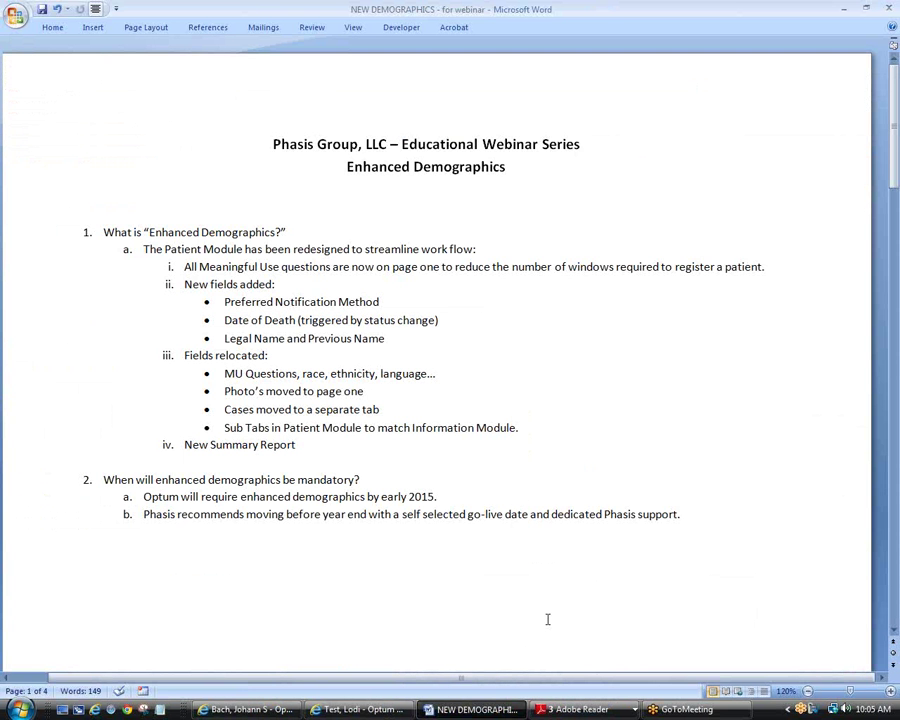
Step: Scroll the outline to the NEW DEMOGRAPHICS screenshot and briefly select it
{"action": "scroll", "coordinate": [547, 619], "scroll_direction": "down", "scroll_amount": 1}
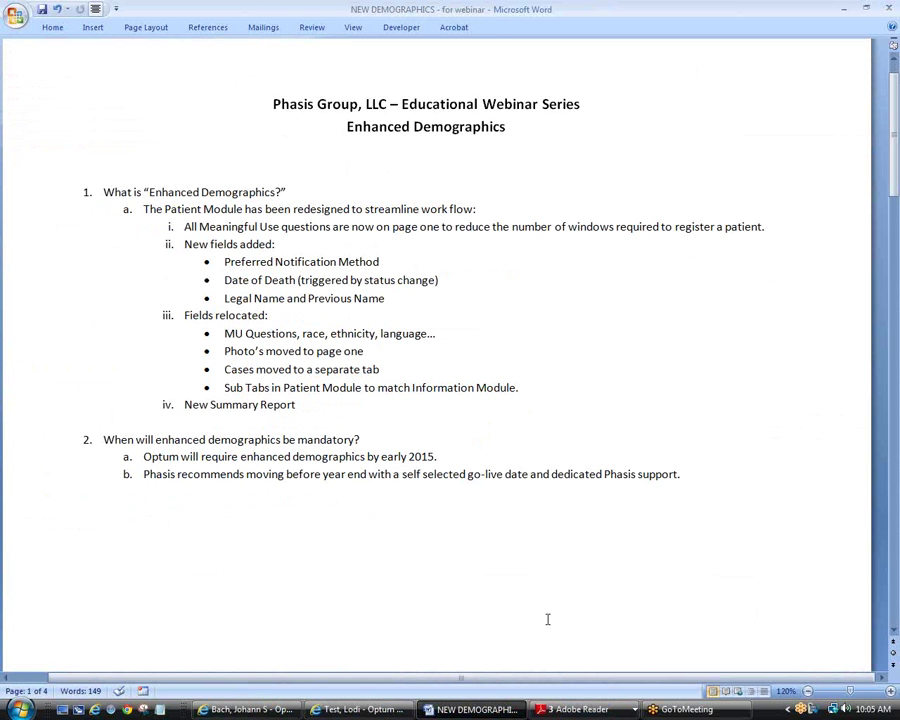
{"action": "scroll", "coordinate": [547, 619], "scroll_direction": "down", "scroll_amount": 2}
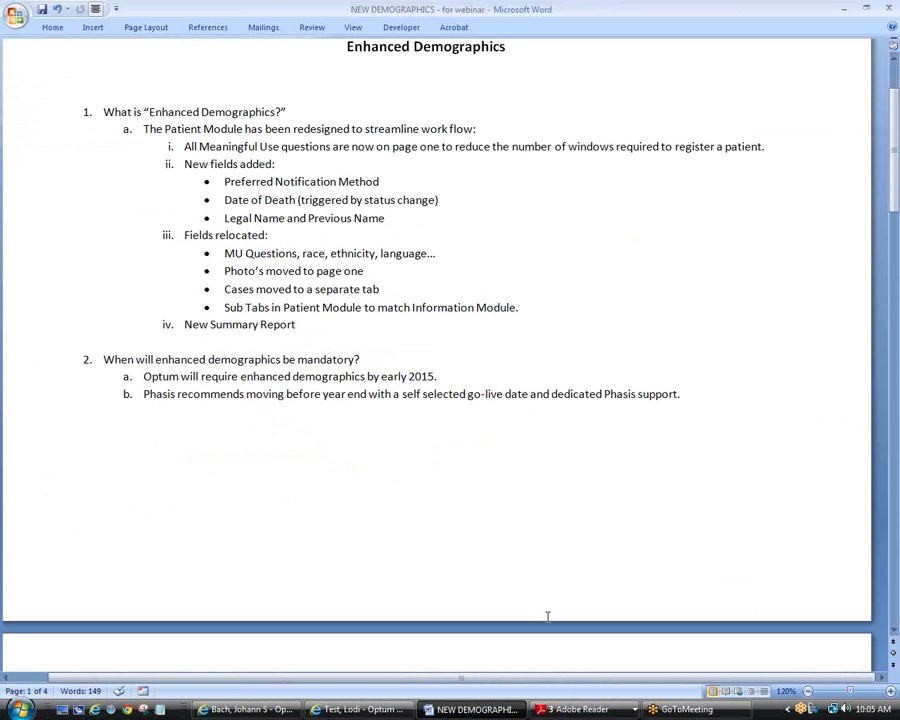
{"action": "scroll", "coordinate": [547, 617], "scroll_direction": "down", "scroll_amount": 14}
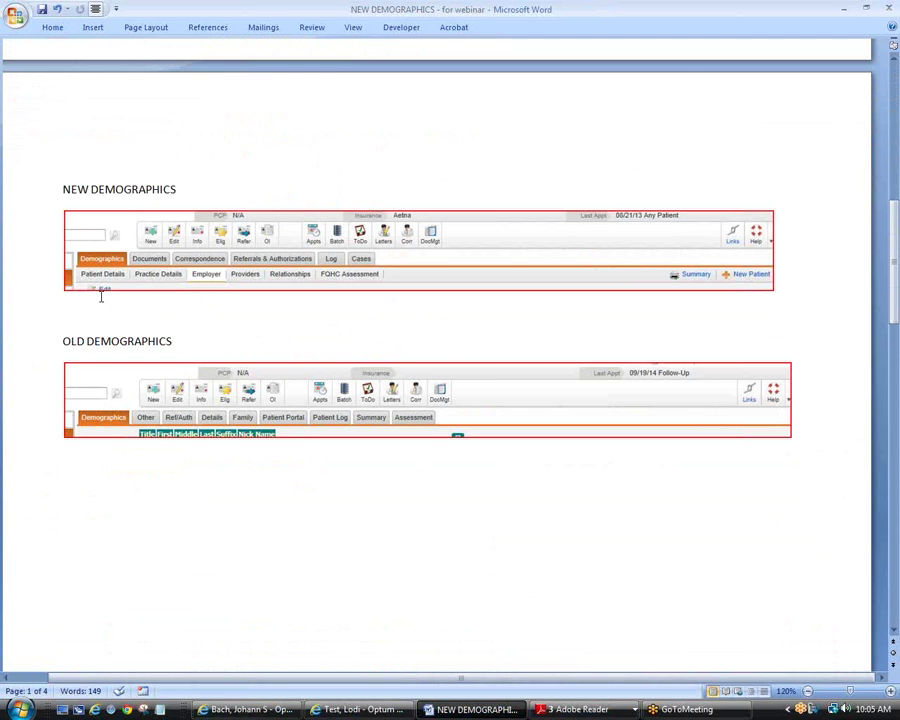
{"action": "left_click_drag", "start_coordinate": [89, 278], "coordinate": [120, 276]}
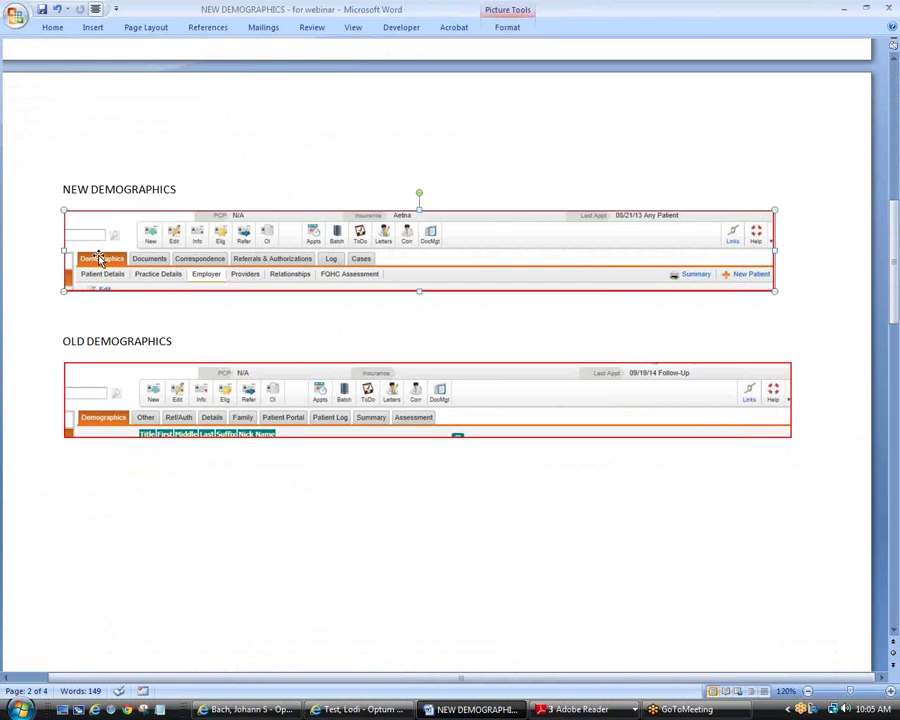
{"action": "left_click", "coordinate": [90, 304]}
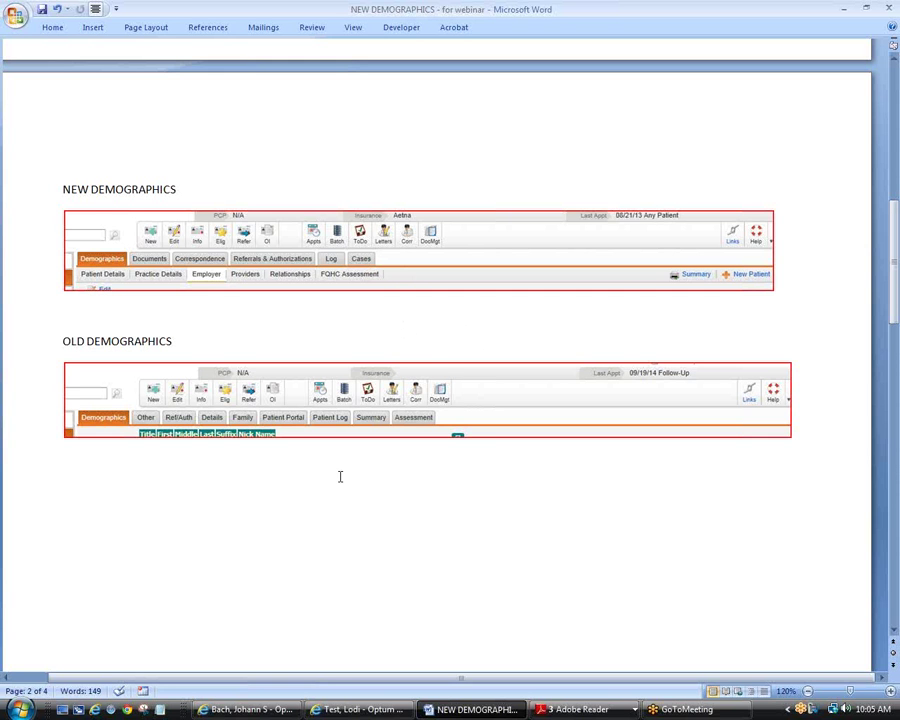
Step: Scroll through the OLD DEMOGRAPHICS screenshots, then return to the Bach patient's enhanced record
{"action": "scroll", "coordinate": [339, 477], "scroll_direction": "down", "scroll_amount": 3}
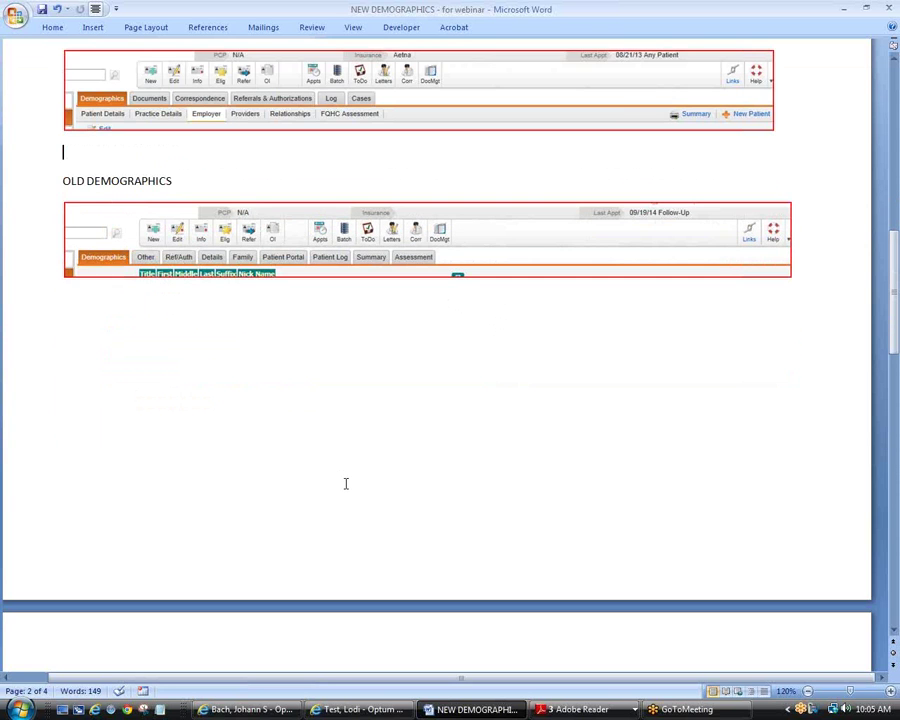
{"action": "scroll", "coordinate": [346, 483], "scroll_direction": "down", "scroll_amount": 10}
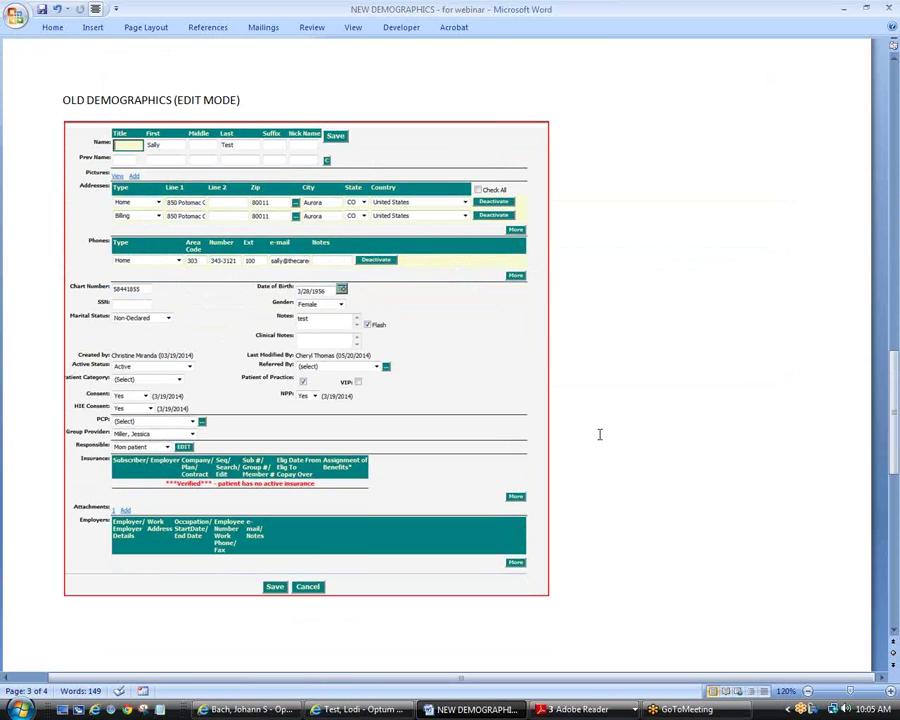
{"action": "scroll", "coordinate": [600, 434], "scroll_direction": "down", "scroll_amount": 1}
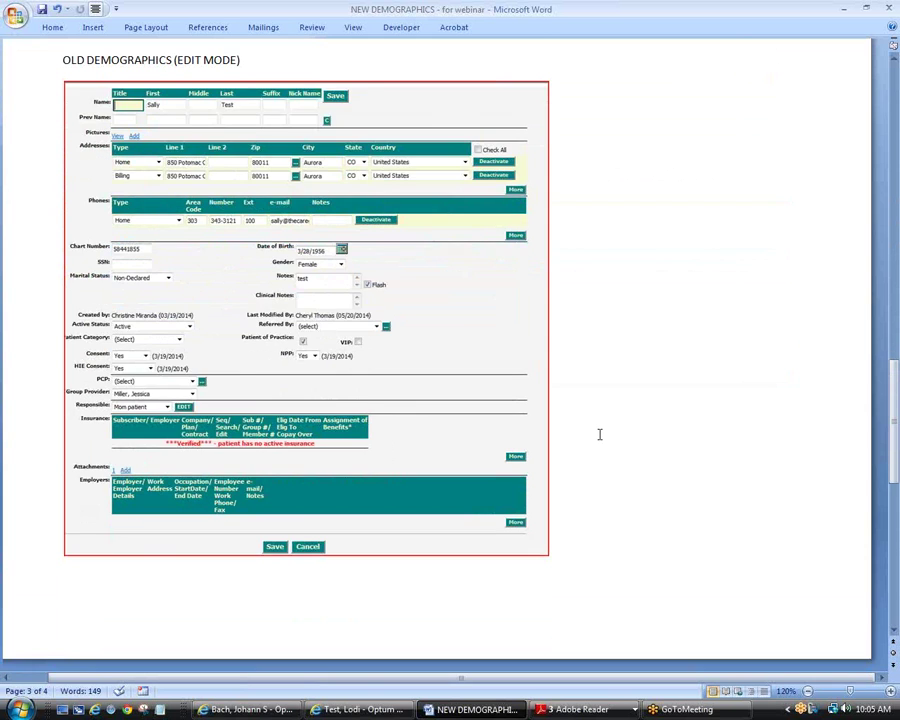
{"action": "scroll", "coordinate": [600, 434], "scroll_direction": "down", "scroll_amount": 7}
{"action": "scroll", "coordinate": [601, 431], "scroll_direction": "down", "scroll_amount": 5}
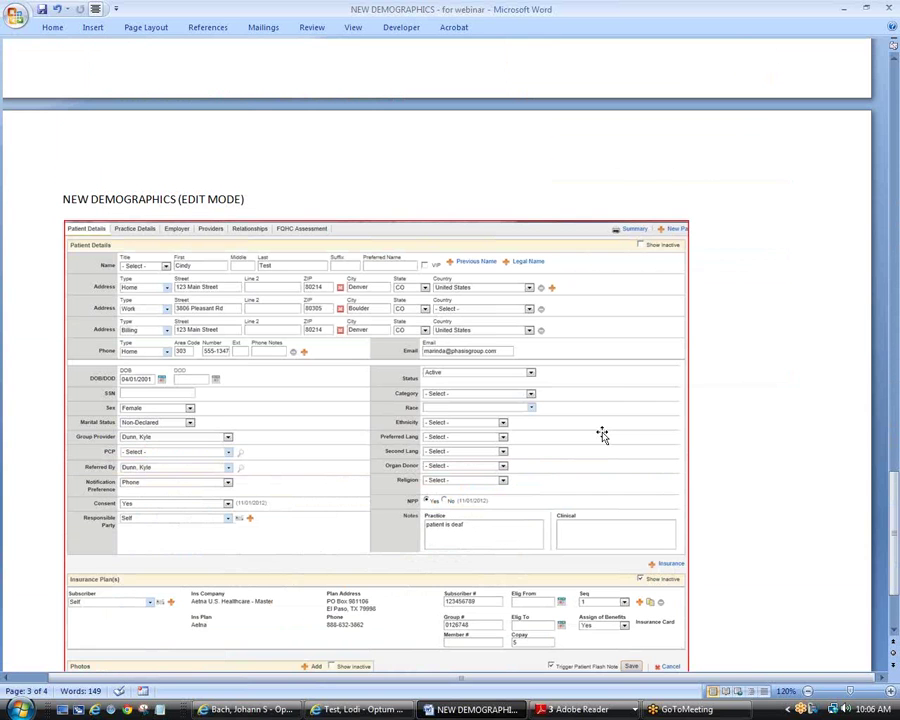
{"action": "scroll", "coordinate": [601, 434], "scroll_direction": "down", "scroll_amount": 1}
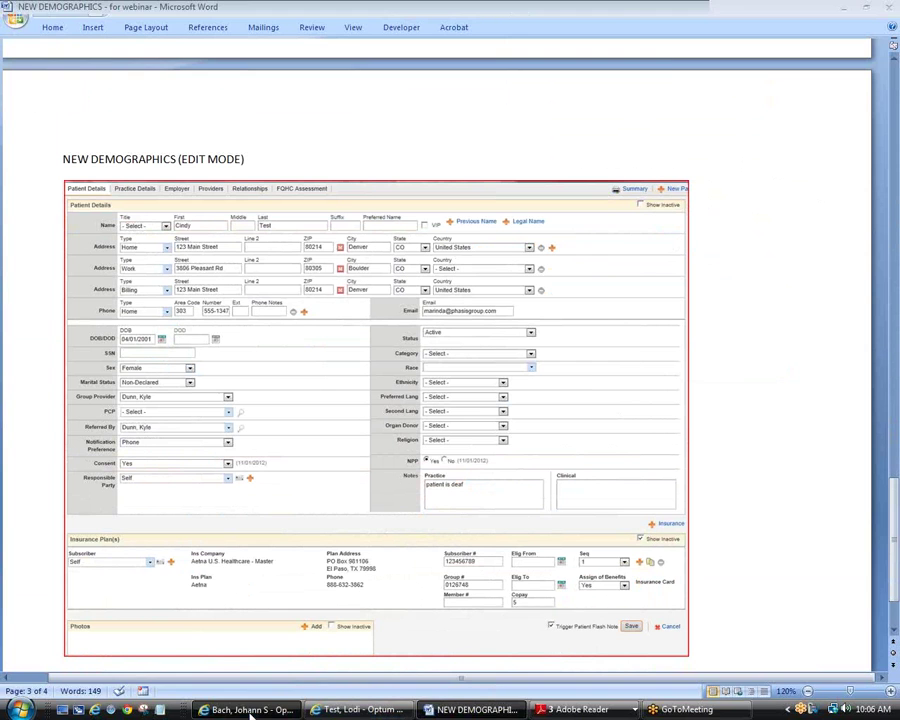
{"action": "left_click", "coordinate": [250, 710]}
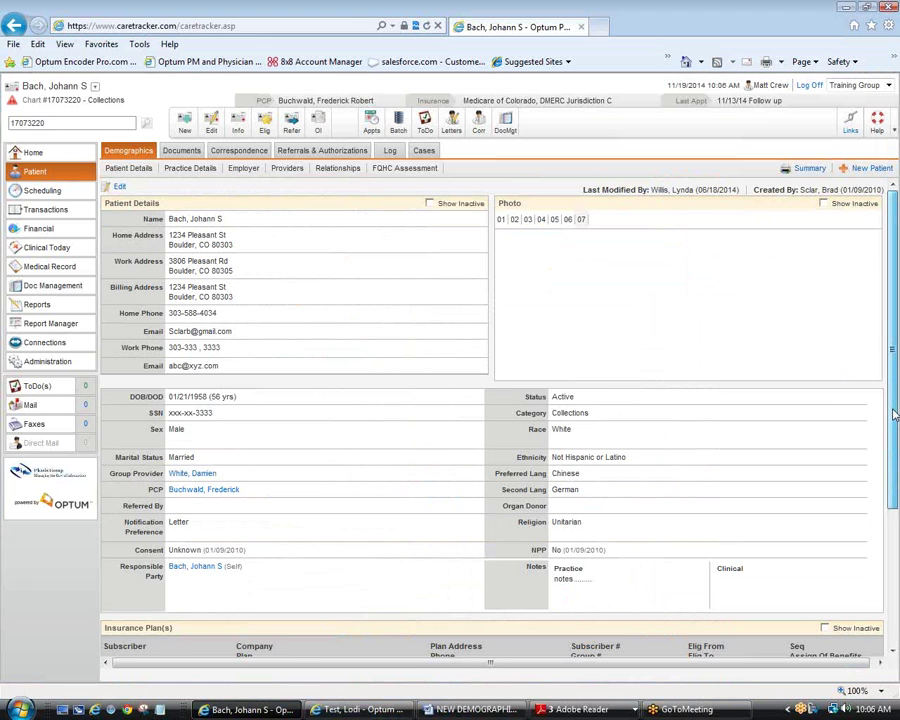
{"action": "left_click_drag", "start_coordinate": [895, 415], "coordinate": [895, 414]}
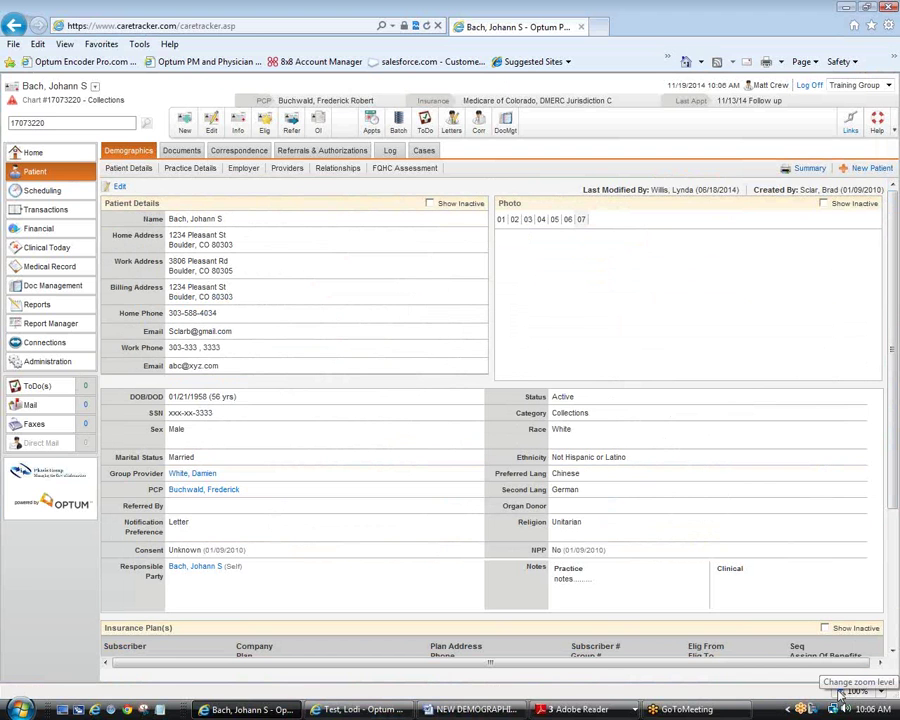
{"action": "left_click", "coordinate": [841, 692]}
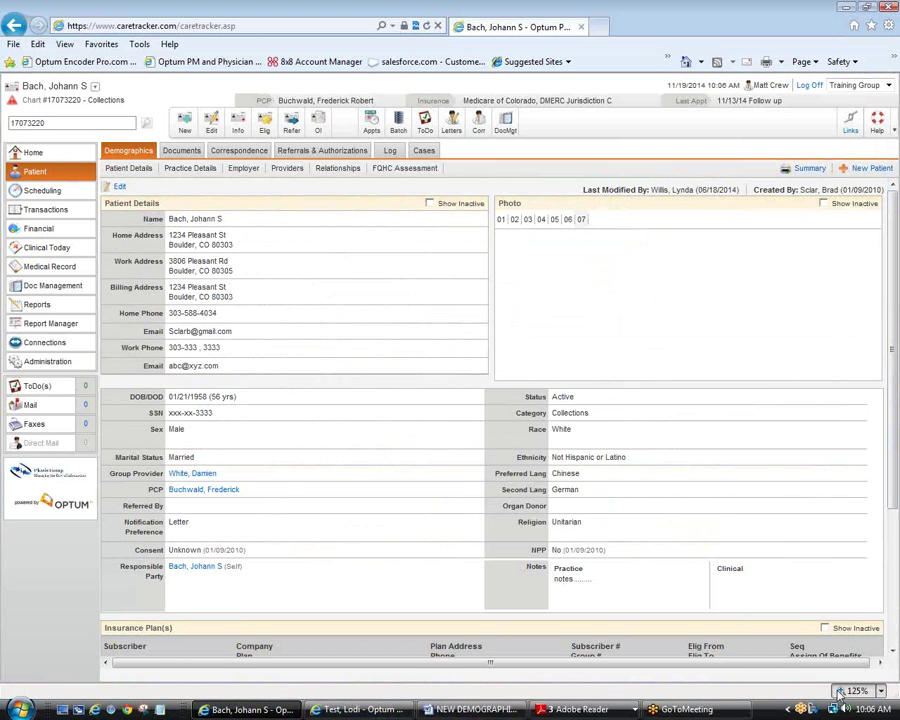
{"action": "left_click", "coordinate": [880, 691]}
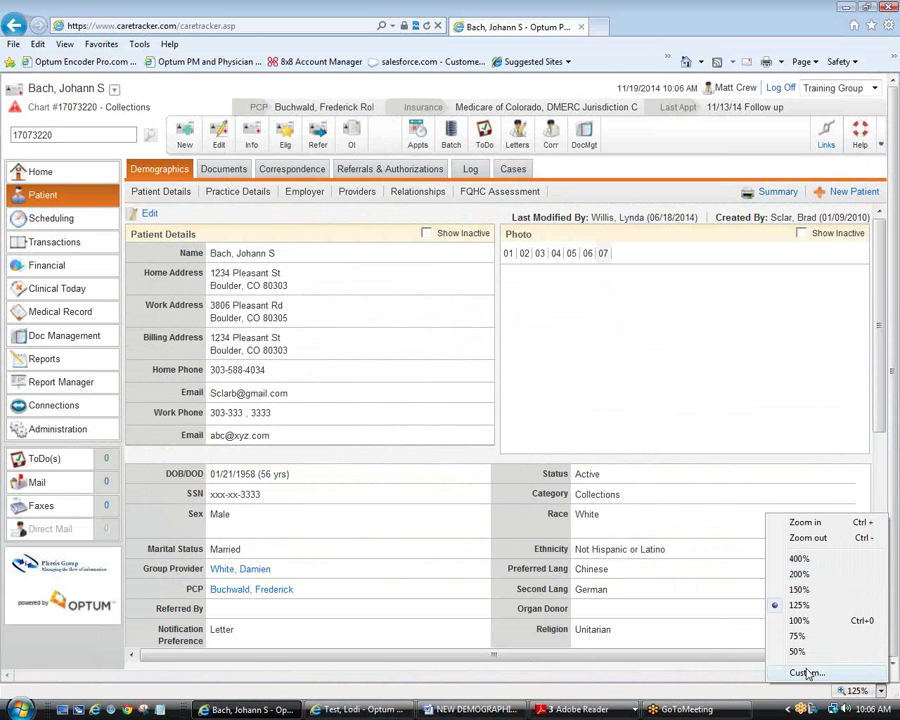
{"action": "left_click", "coordinate": [806, 675]}
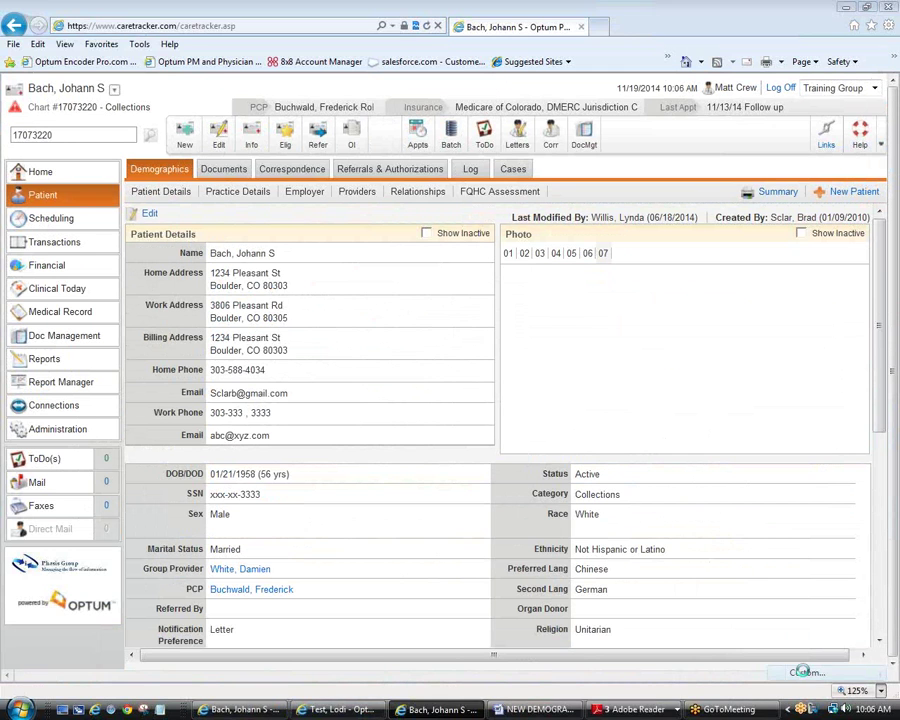
{"action": "type", "text": "90"}
{"action": "key", "text": "Return"}
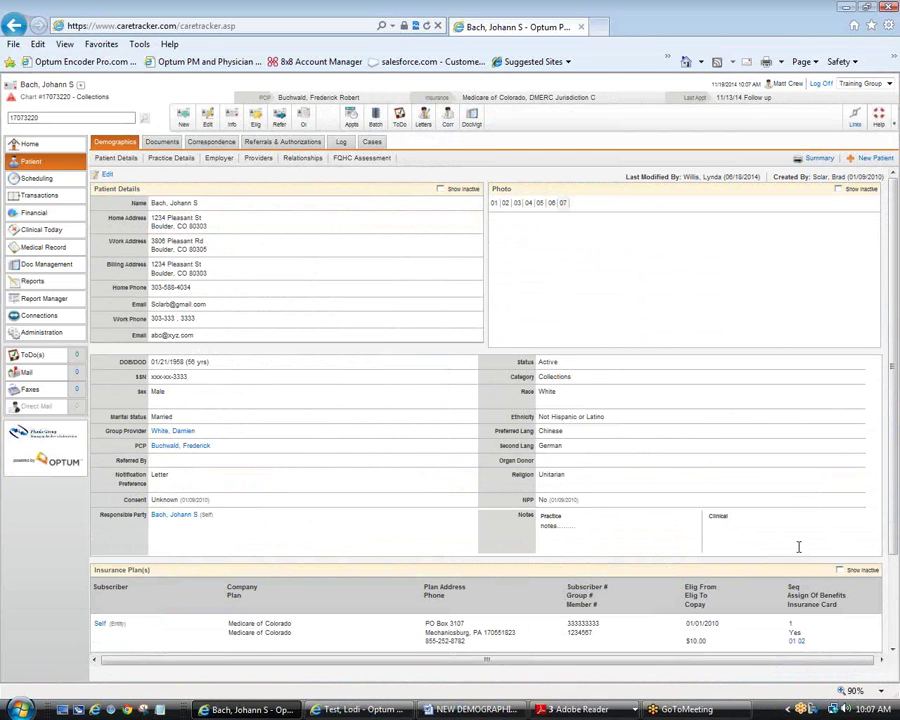
{"action": "left_click", "coordinate": [848, 690]}
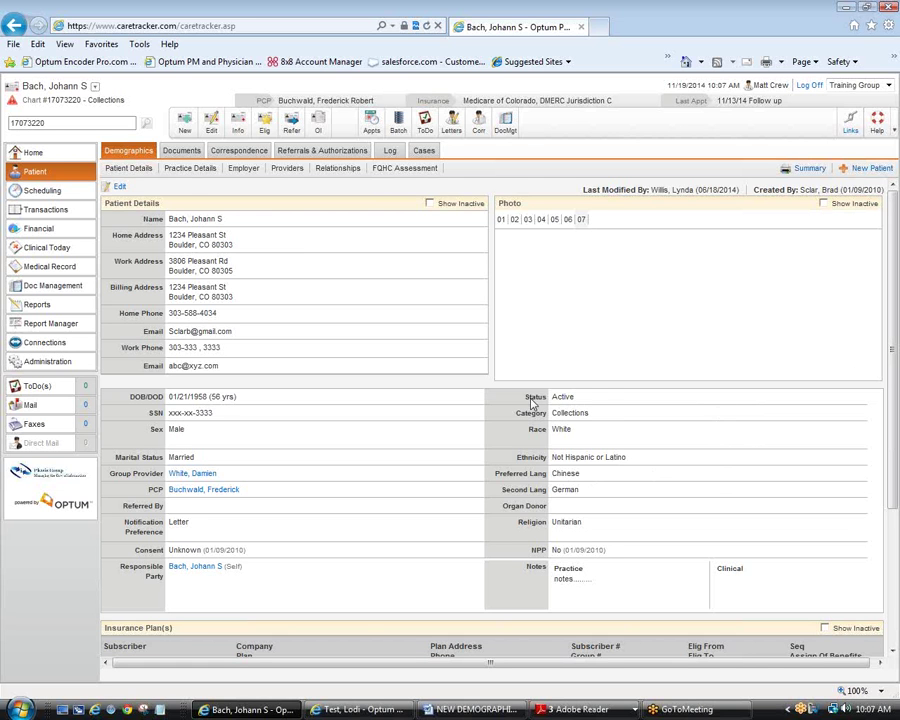
Step: Highlight the demographic fields from Status to NPP, then switch to the Test, Lodi patient
{"action": "left_click_drag", "start_coordinate": [527, 400], "coordinate": [680, 554]}
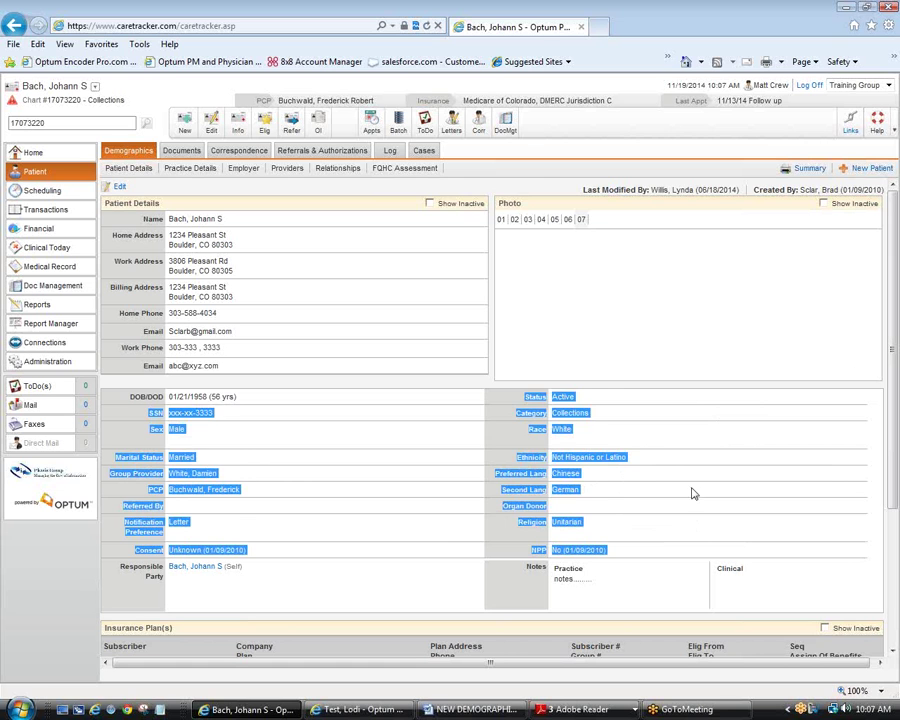
{"action": "left_click", "coordinate": [558, 452]}
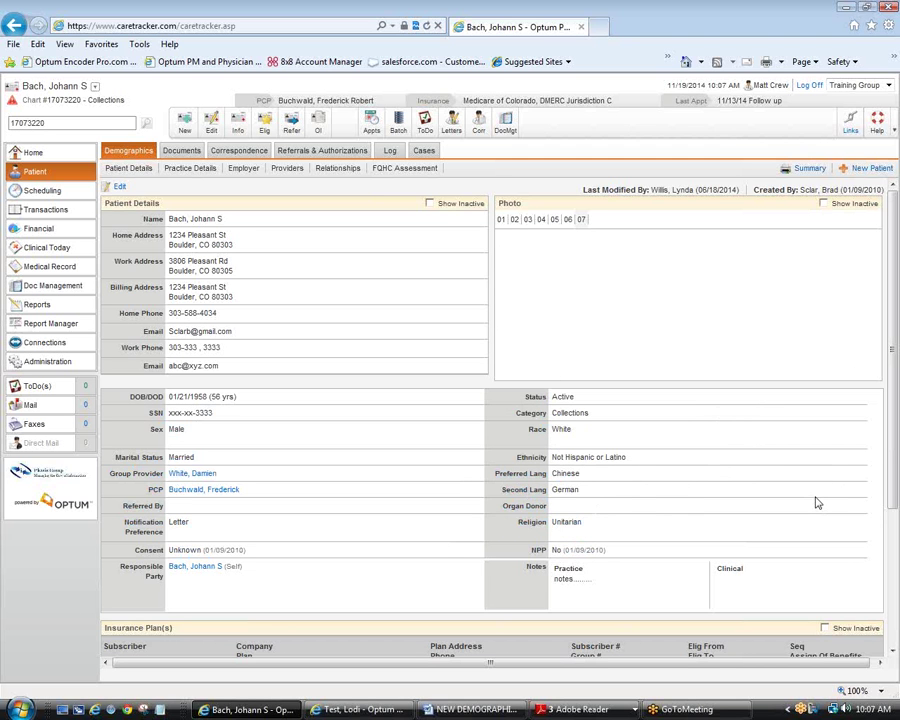
{"action": "left_click", "coordinate": [360, 710]}
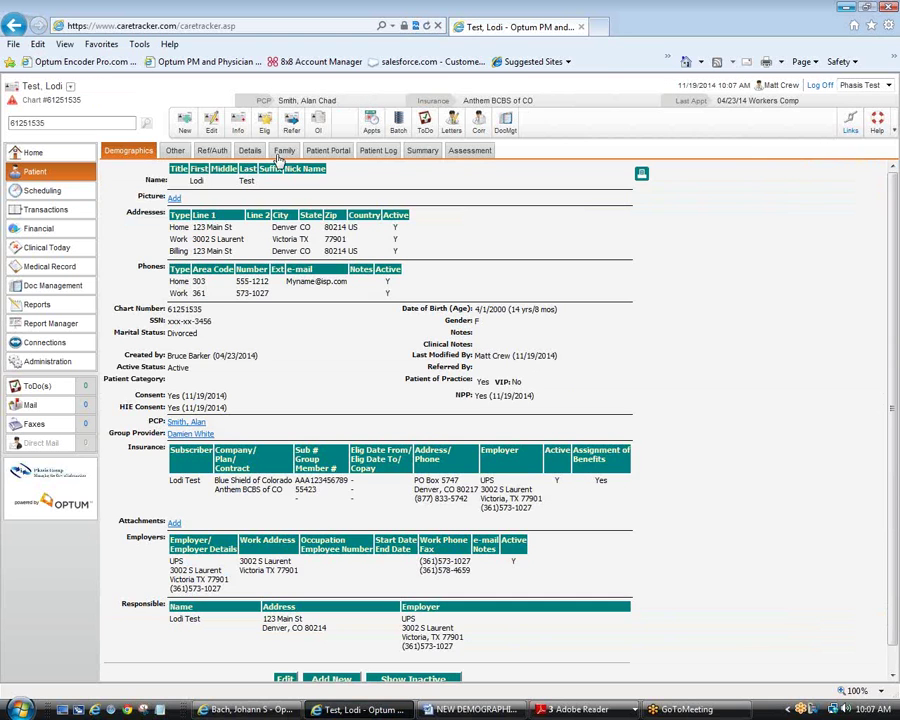
Step: Tour the older record's Other Info and Patient Details views, then switch back to the enhanced record and Word handout
{"action": "left_click", "coordinate": [175, 151]}
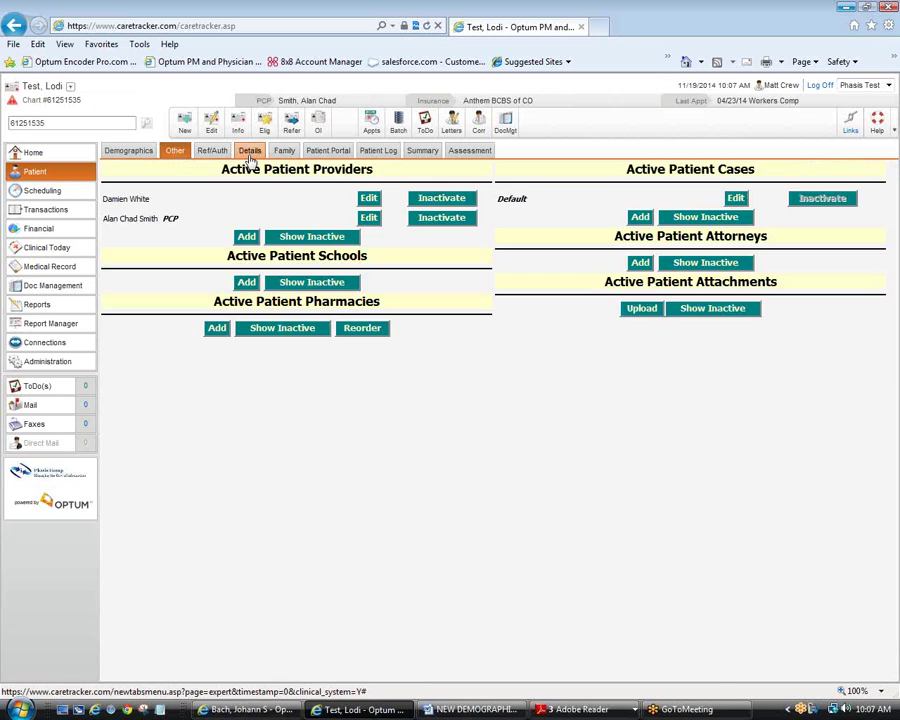
{"action": "left_click", "coordinate": [250, 151]}
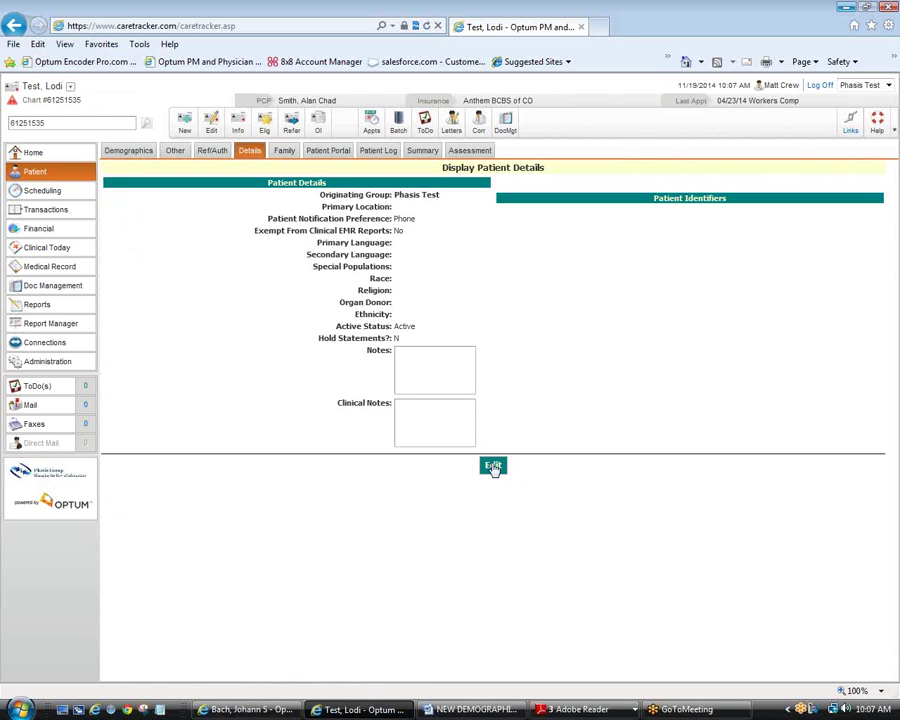
{"action": "left_click", "coordinate": [493, 467]}
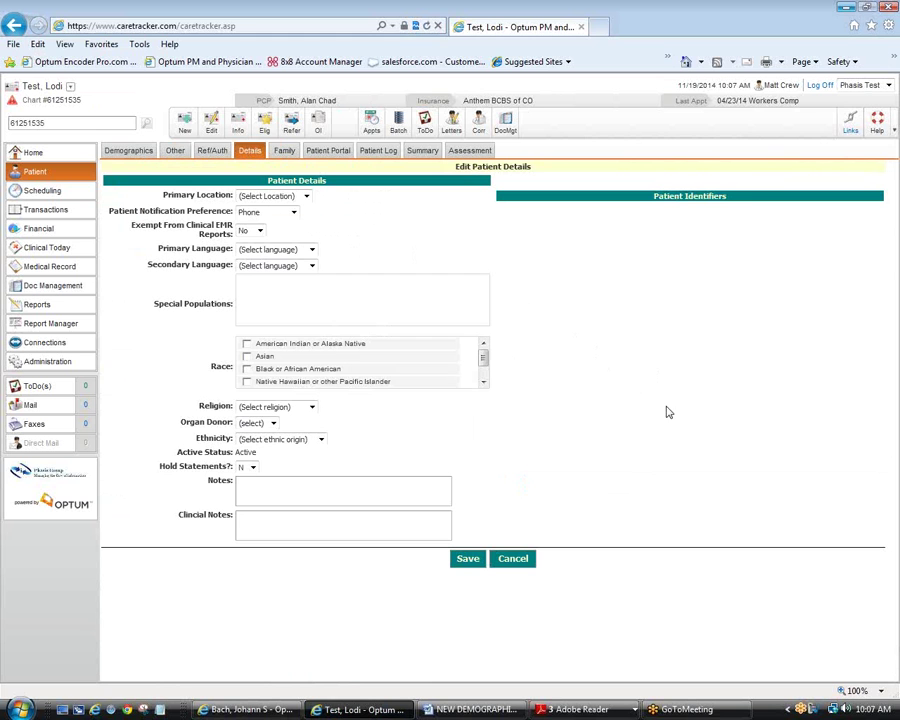
{"action": "left_click", "coordinate": [131, 151]}
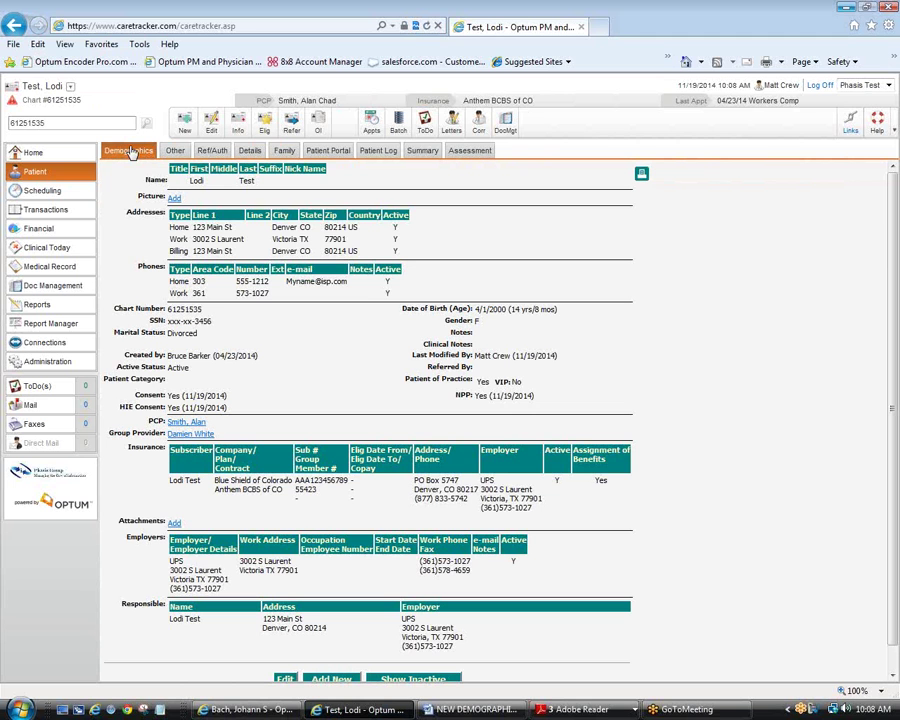
{"action": "left_click", "coordinate": [253, 711]}
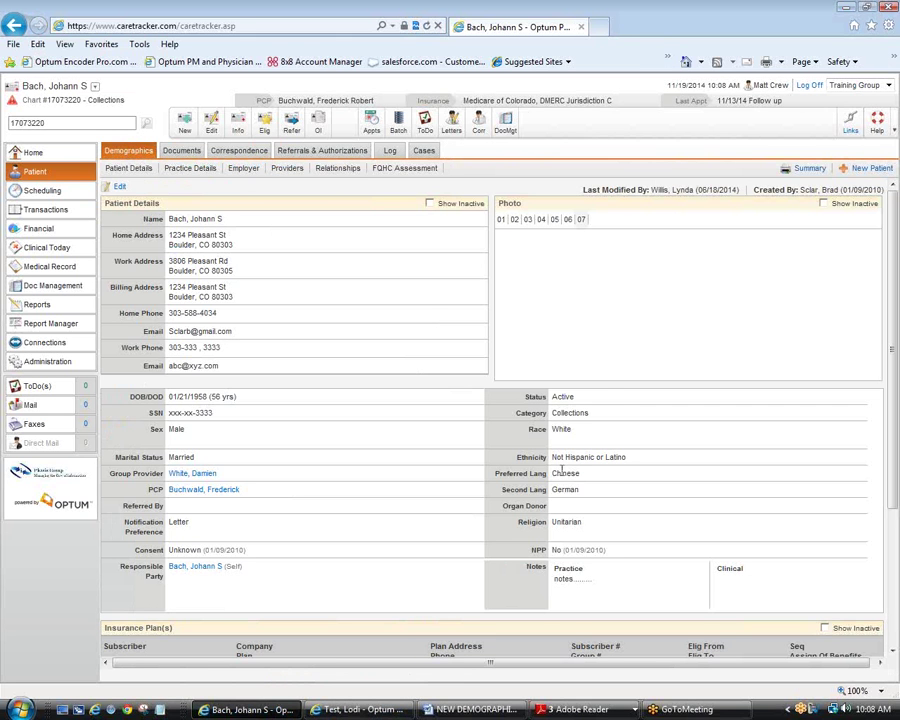
{"action": "left_click", "coordinate": [485, 713]}
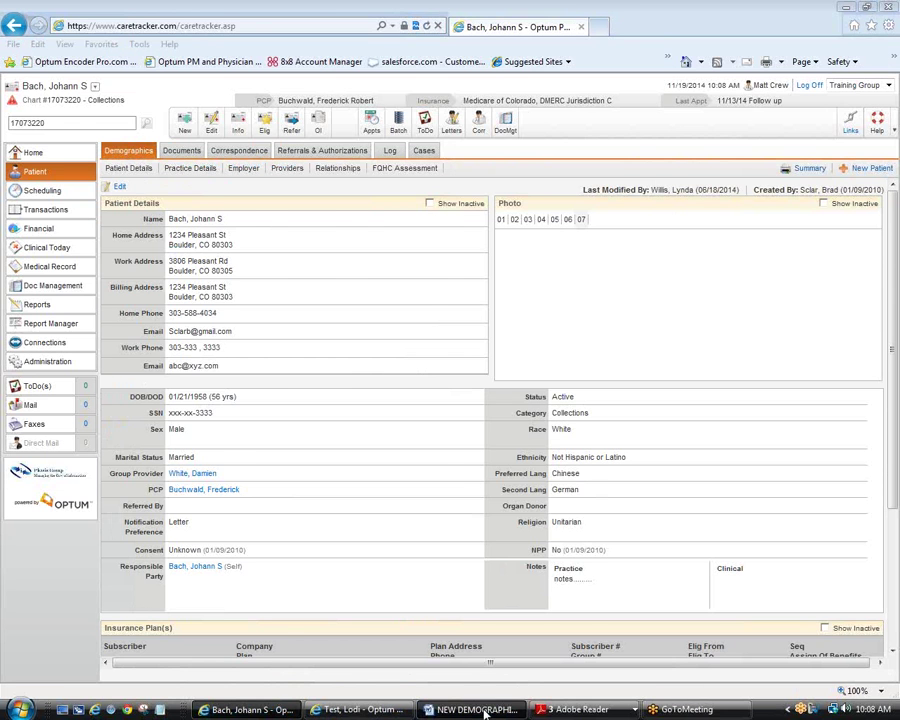
Step: Scroll back up to page 1's Enhanced Demographics title and numbered outline
{"action": "scroll", "coordinate": [668, 475], "scroll_direction": "up", "scroll_amount": 5}
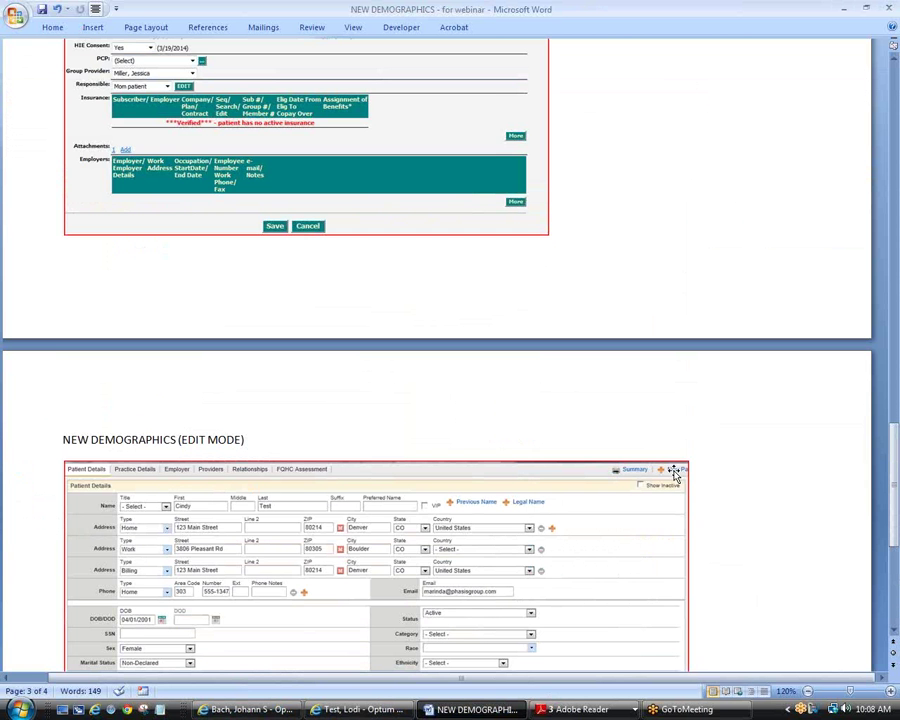
{"action": "scroll", "coordinate": [673, 472], "scroll_direction": "up", "scroll_amount": 15}
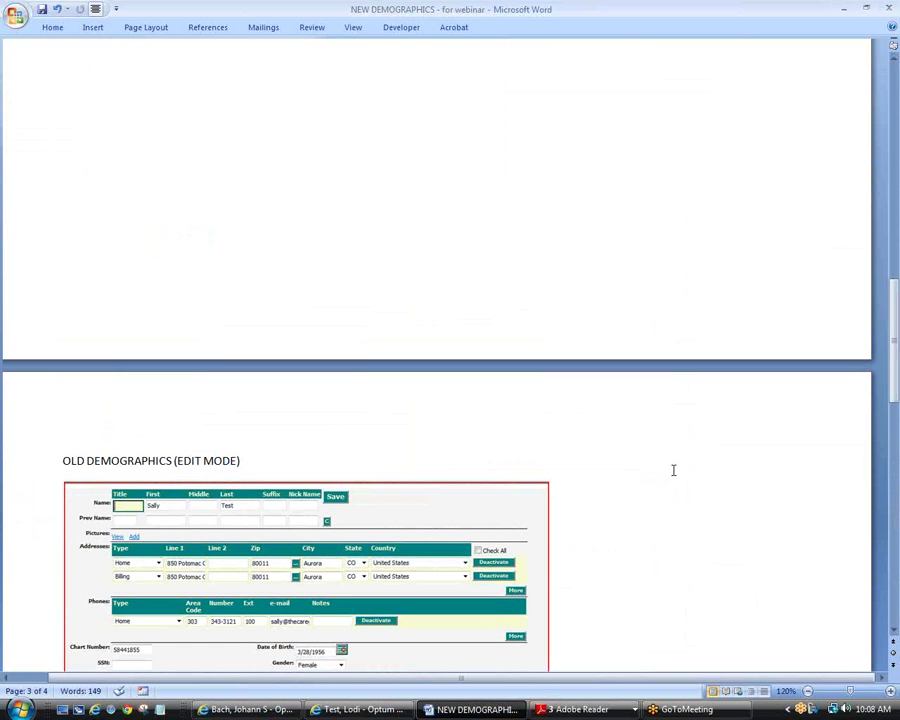
{"action": "scroll", "coordinate": [673, 470], "scroll_direction": "up", "scroll_amount": 20}
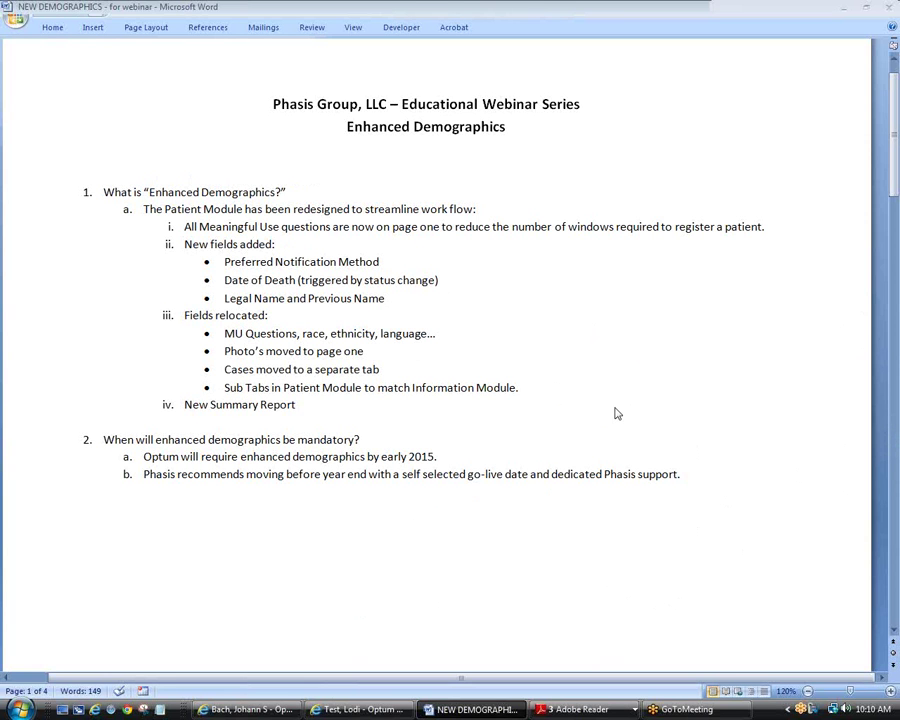
Step: Highlight the 'New fields added' list, then the Test, Lodi patient's Date of Birth value
{"action": "left_click", "coordinate": [184, 244]}
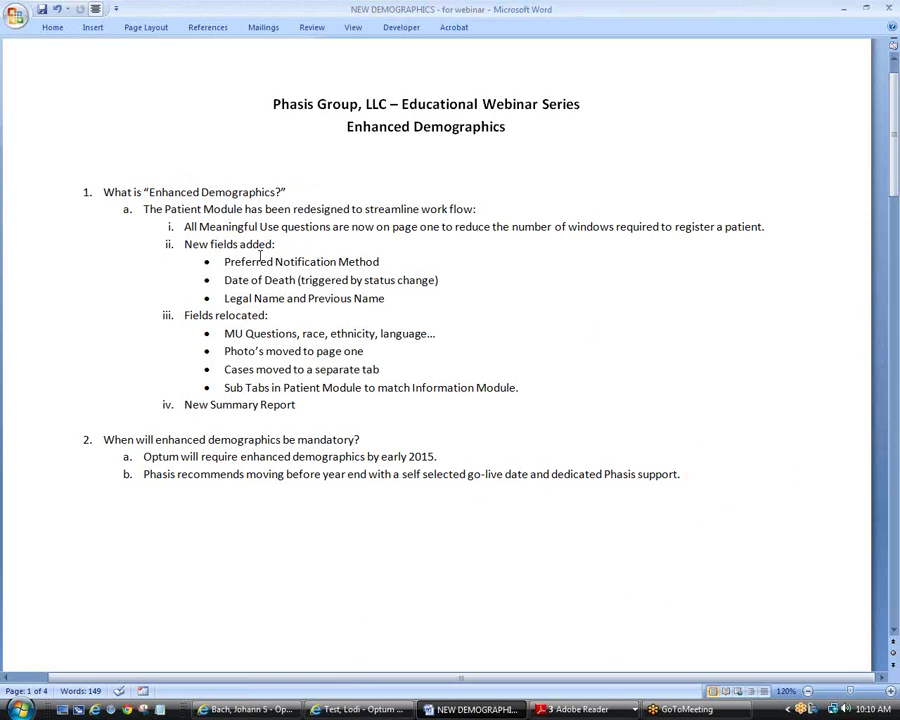
{"action": "left_click_drag", "start_coordinate": [185, 245], "coordinate": [405, 304]}
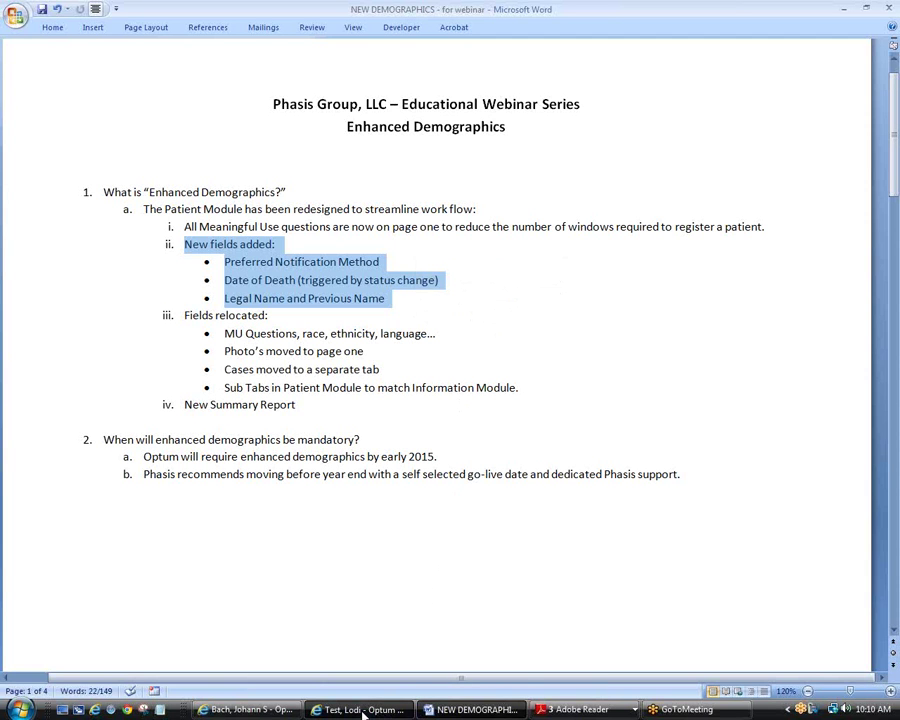
{"action": "left_click", "coordinate": [363, 710]}
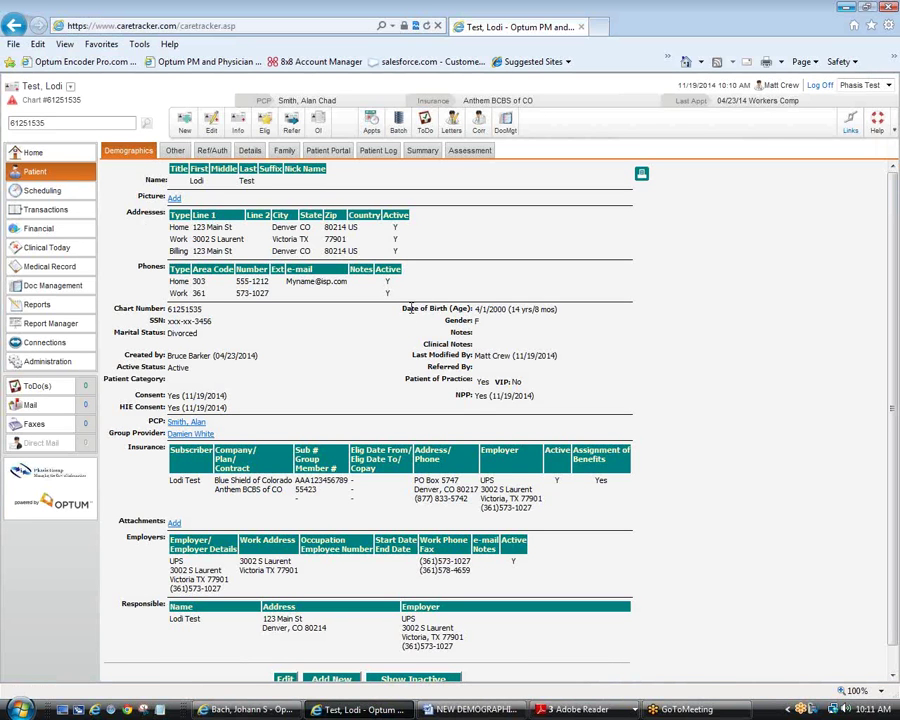
{"action": "left_click_drag", "start_coordinate": [403, 309], "coordinate": [557, 311]}
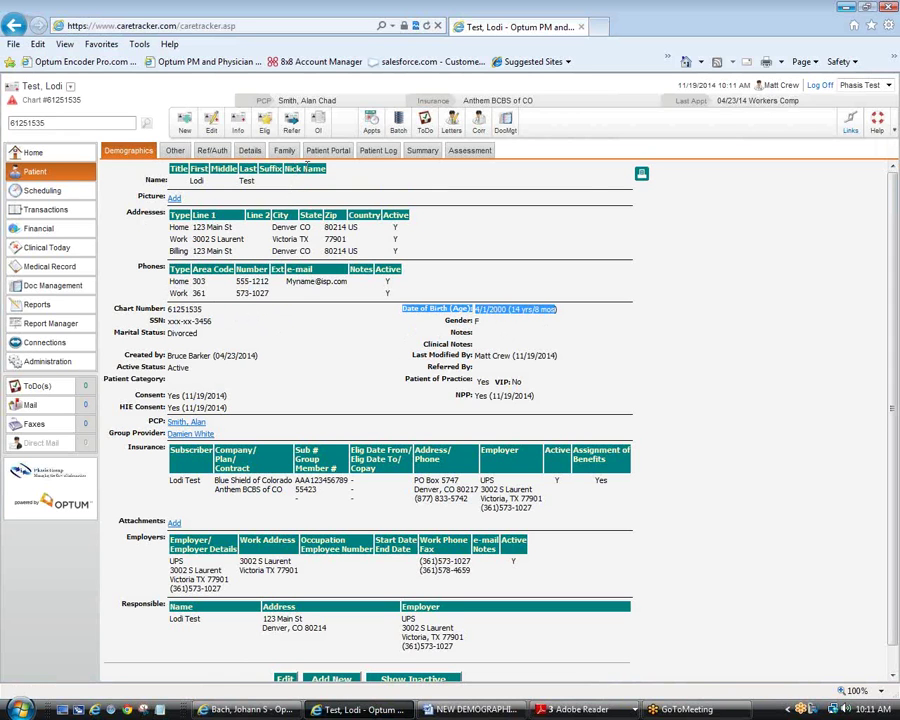
Step: Point out Nick Name and the Bach patient's Notification Preference of Letter, then enter edit mode
{"action": "left_click_drag", "start_coordinate": [286, 168], "coordinate": [318, 168]}
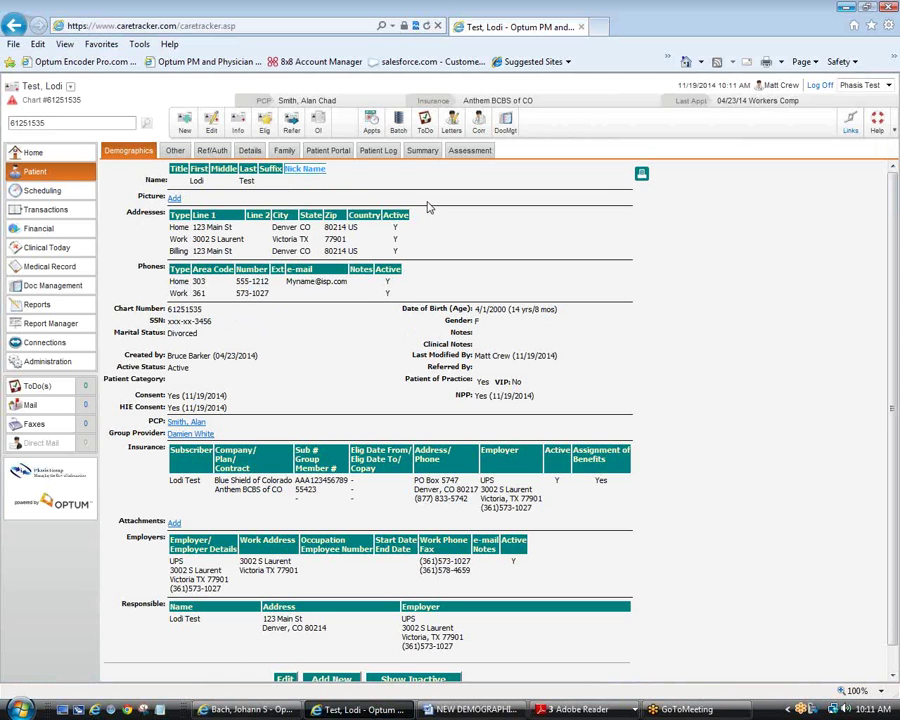
{"action": "left_click", "coordinate": [245, 711]}
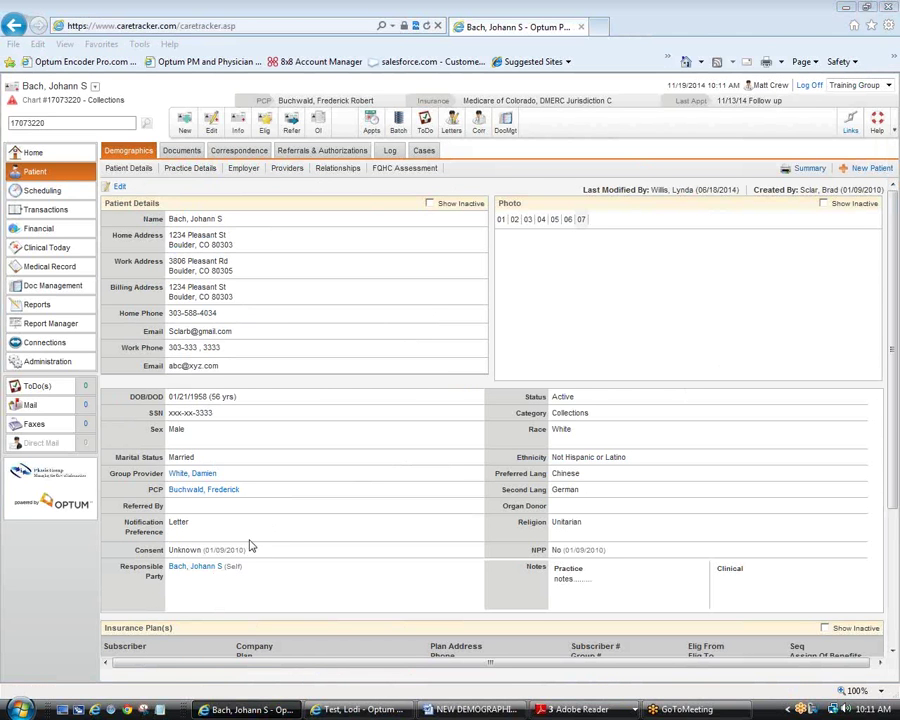
{"action": "double_click", "coordinate": [155, 524]}
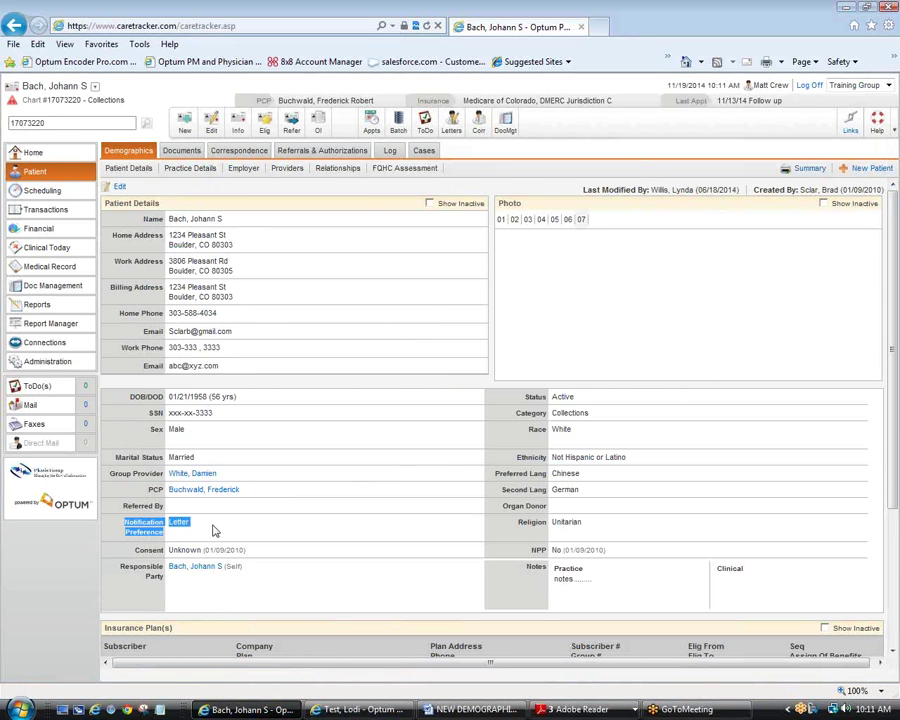
{"action": "left_click", "coordinate": [152, 526]}
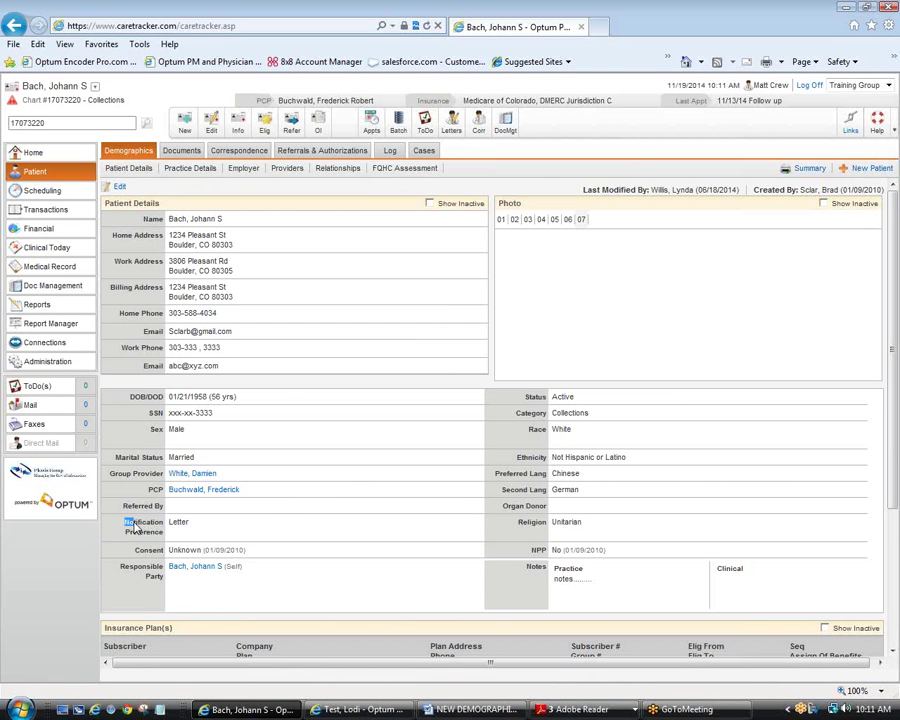
{"action": "left_click_drag", "start_coordinate": [149, 526], "coordinate": [186, 524]}
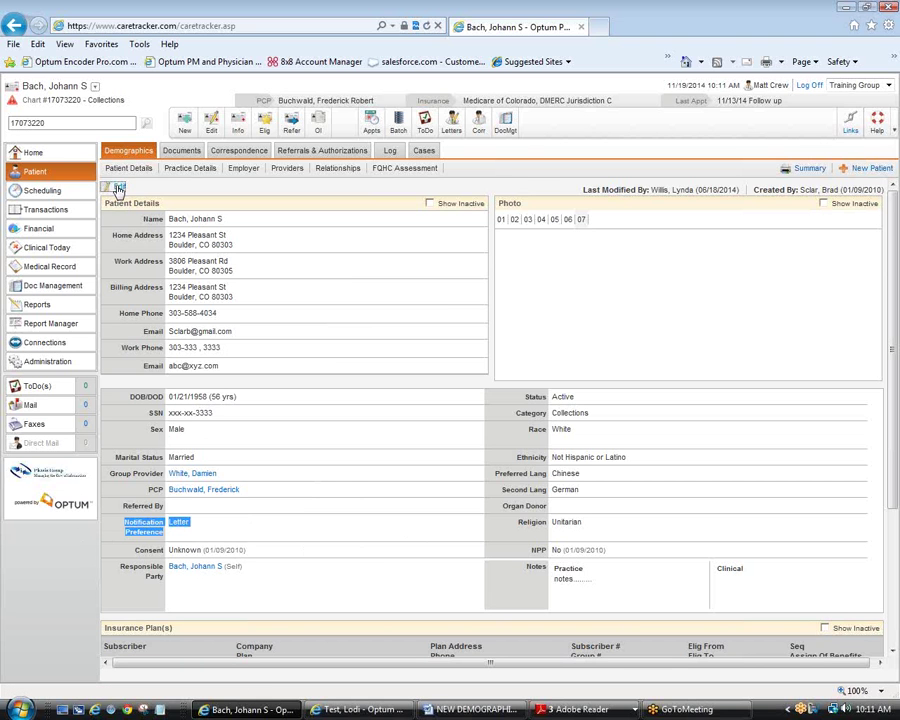
{"action": "left_click", "coordinate": [119, 189]}
Step: Display the Notification Preference choices, leaving it set to Letter
{"action": "left_click", "coordinate": [312, 535]}
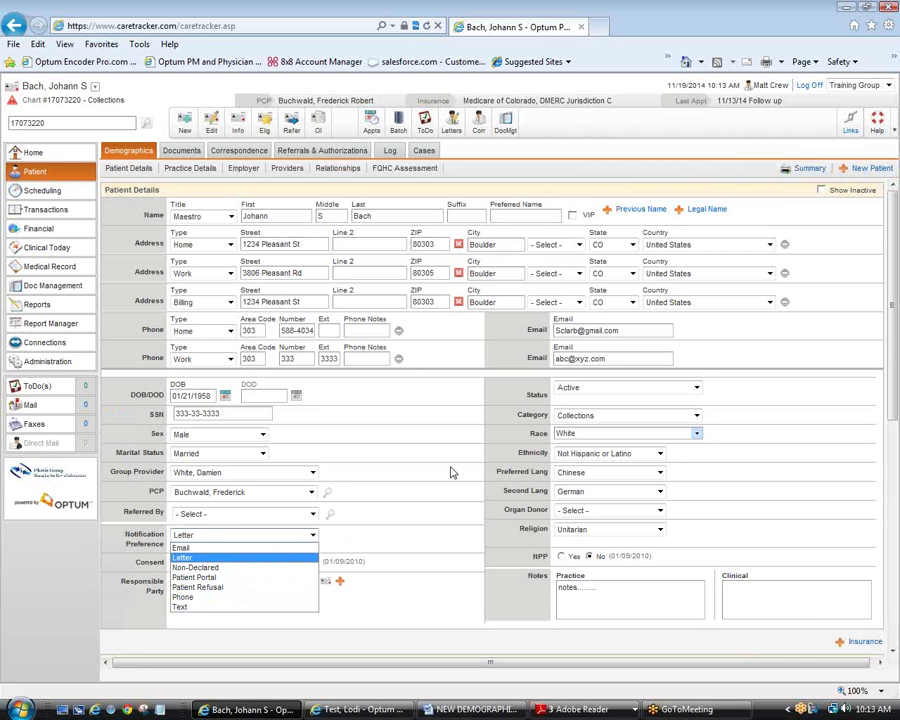
{"action": "left_click", "coordinate": [262, 394]}
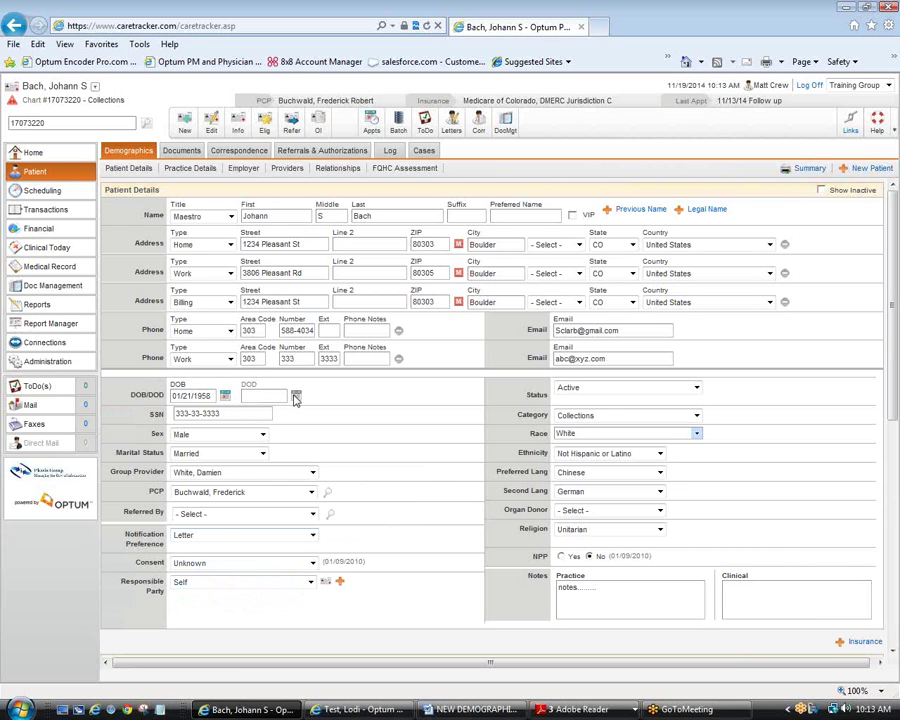
Step: Set the patient Status to Deceased and the date of death to 11/19/2014
{"action": "left_click", "coordinate": [295, 397]}
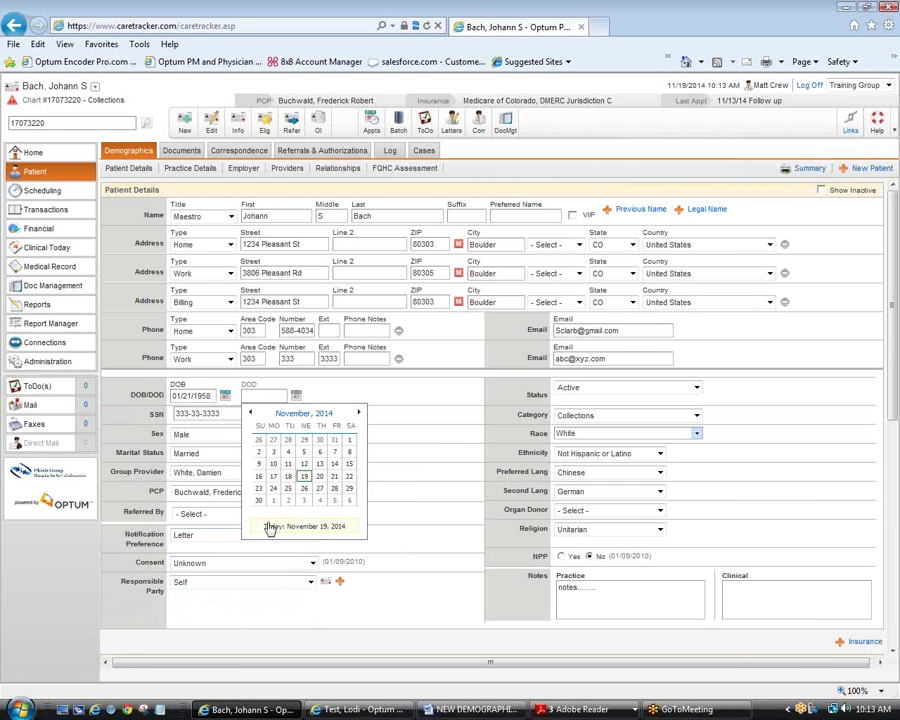
{"action": "left_click", "coordinate": [295, 396]}
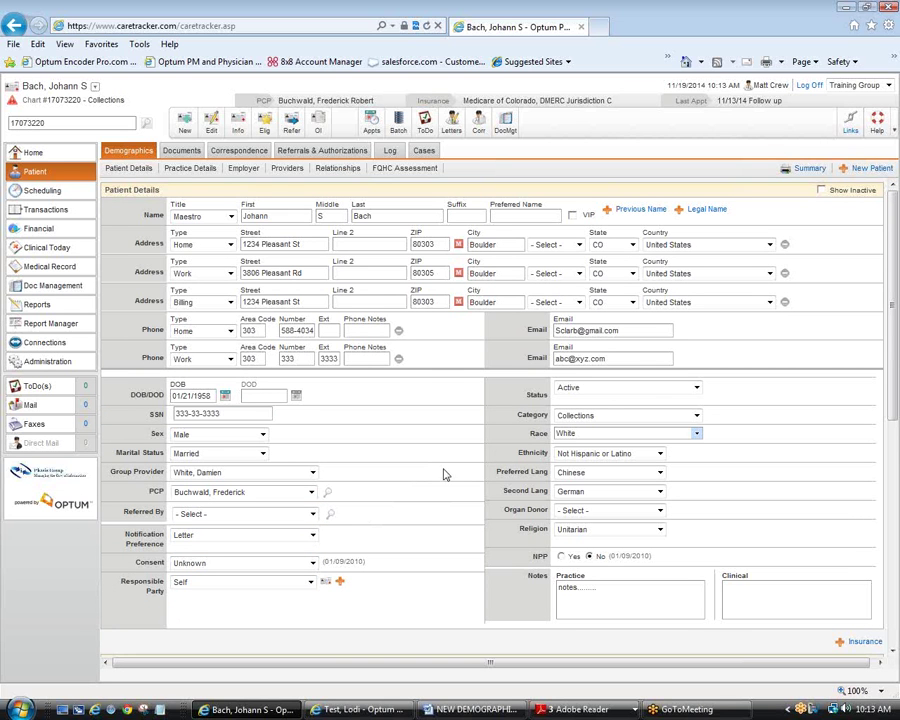
{"action": "left_click", "coordinate": [697, 389]}
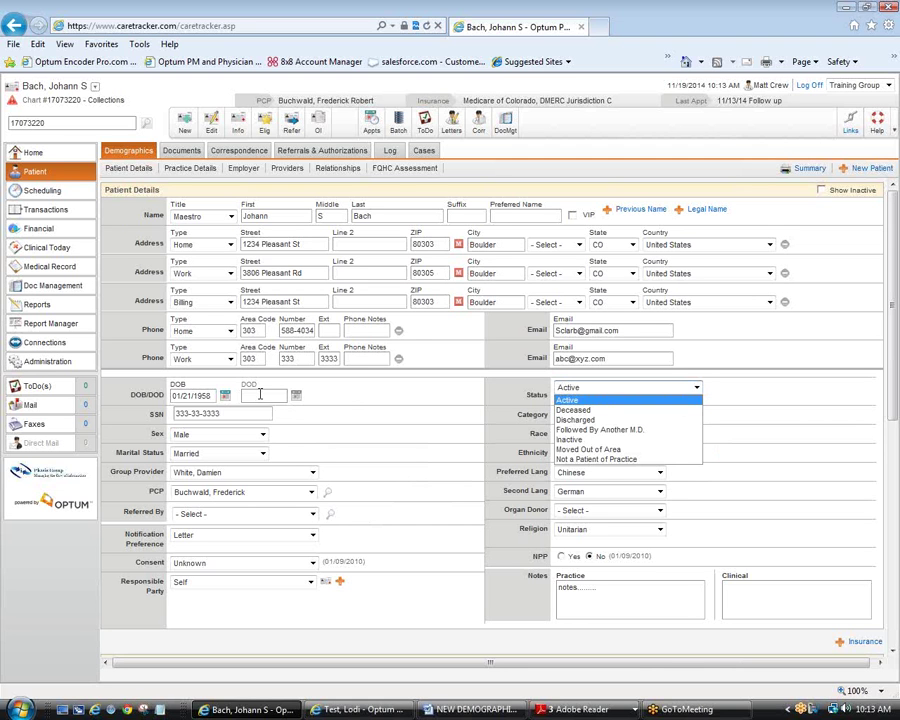
{"action": "left_click", "coordinate": [583, 411]}
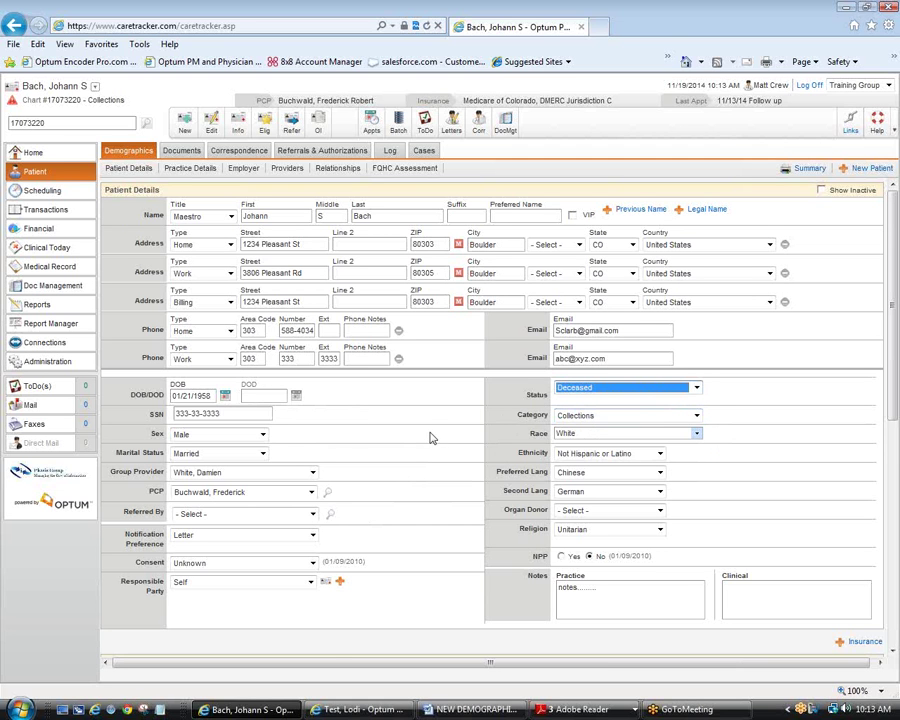
{"action": "left_click", "coordinate": [296, 396]}
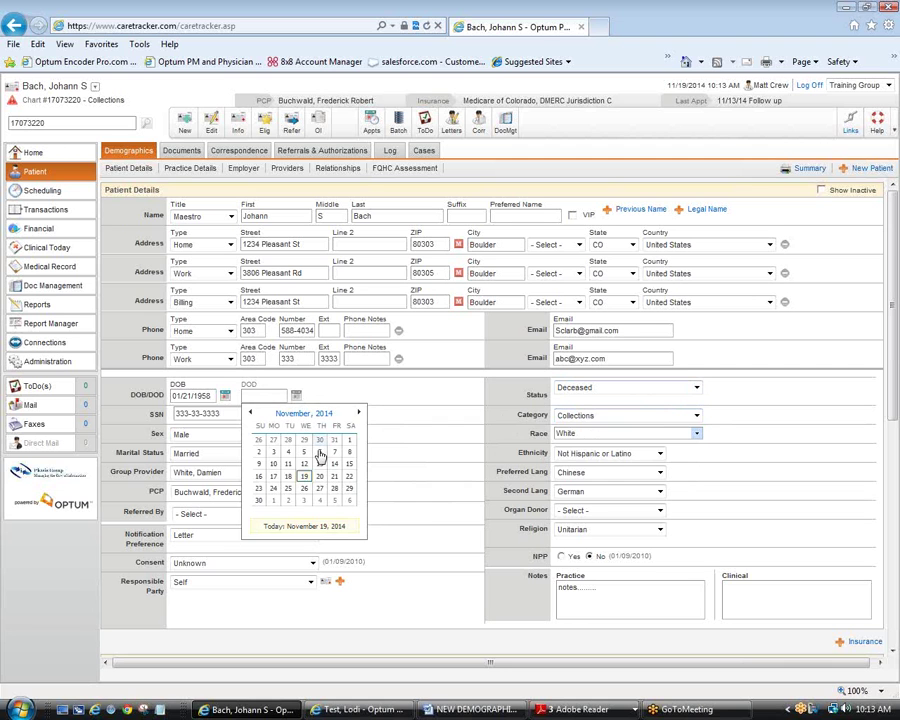
{"action": "left_click", "coordinate": [305, 477]}
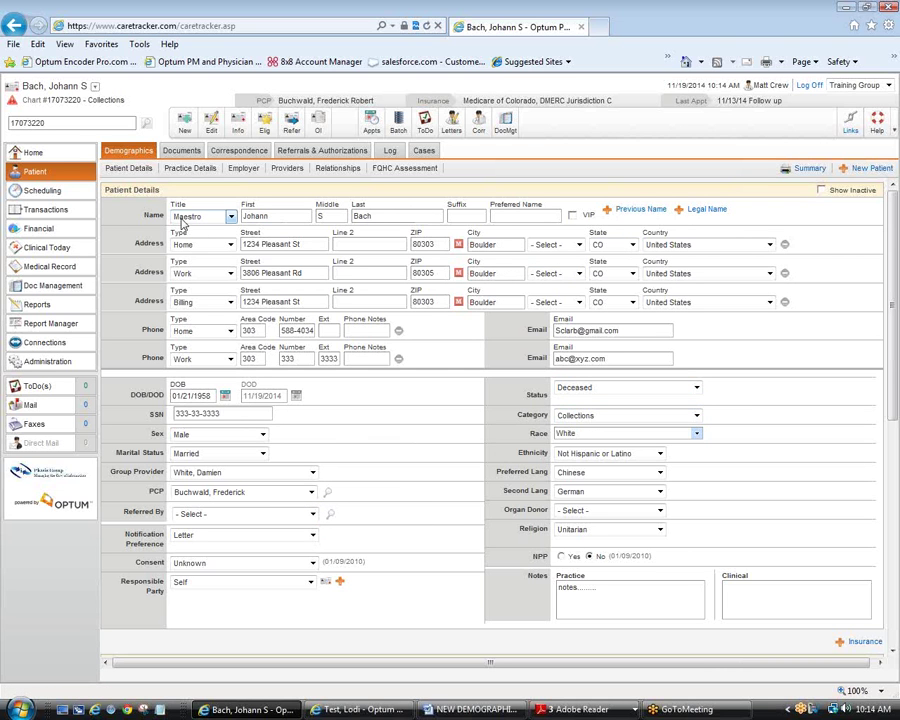
Step: Discard the unsaved patient edits and reopen the patient's details for editing
{"action": "left_click", "coordinate": [53, 196]}
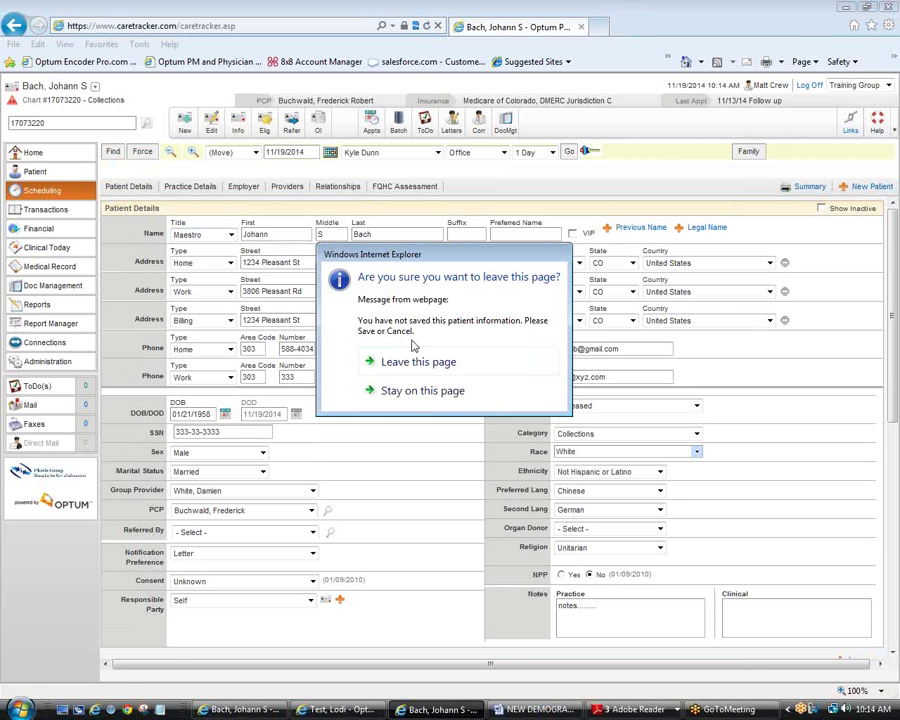
{"action": "left_click", "coordinate": [418, 361]}
{"action": "left_click", "coordinate": [40, 173]}
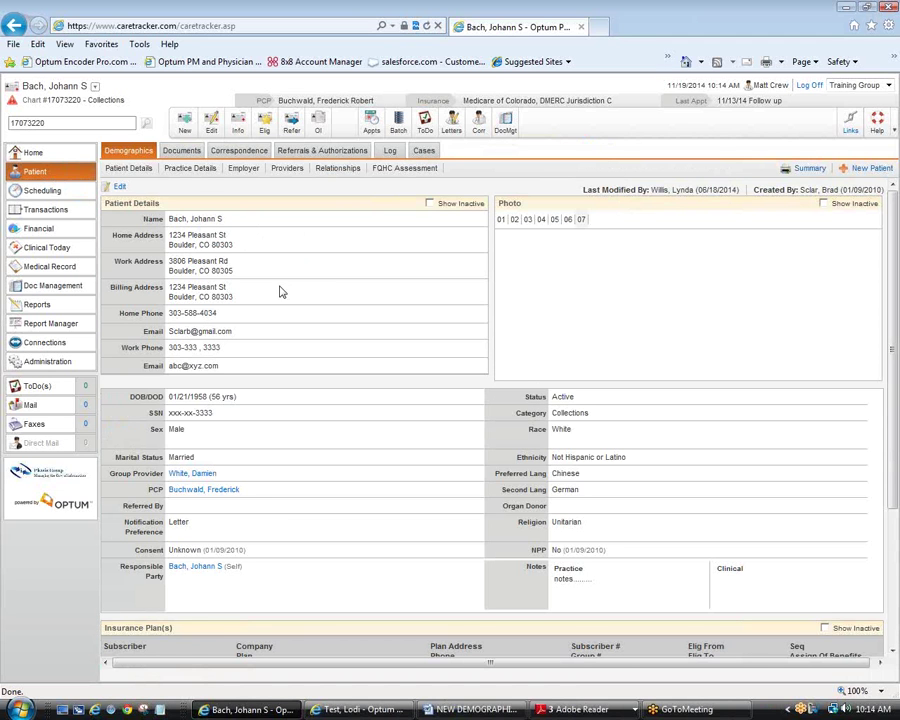
{"action": "left_click", "coordinate": [116, 187]}
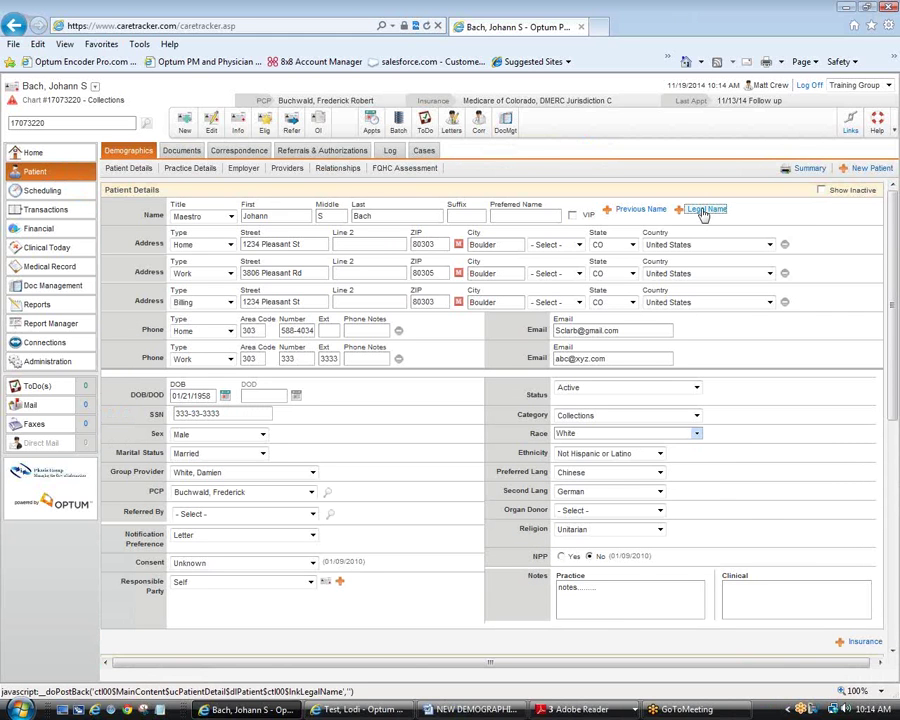
Step: Add a Legal Name row with title Mr., the patient's first and last names, and suffix III
{"action": "left_click", "coordinate": [705, 210]}
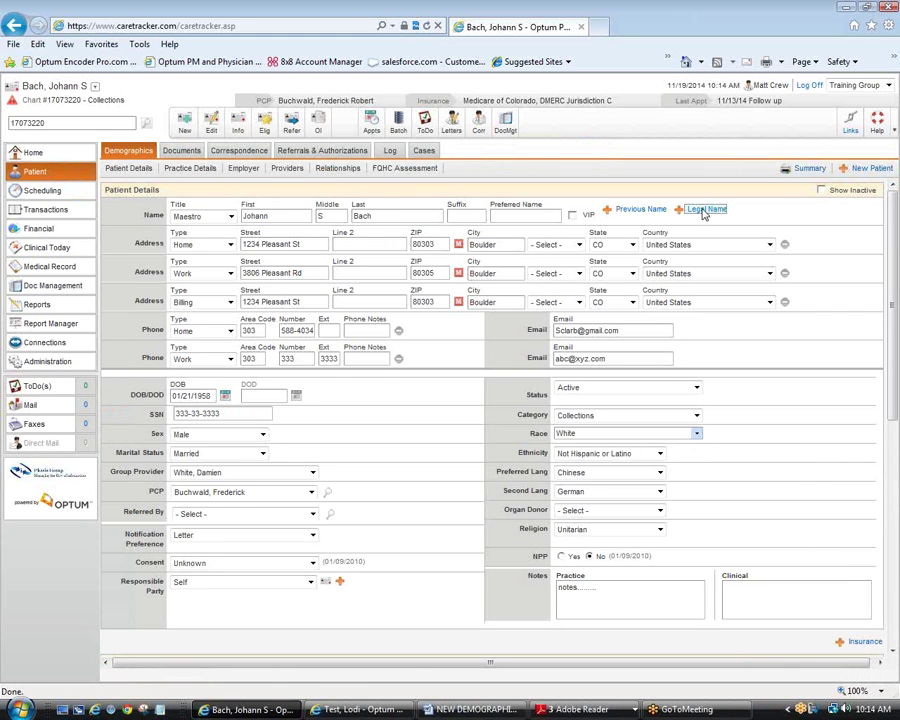
{"action": "left_click", "coordinate": [231, 235]}
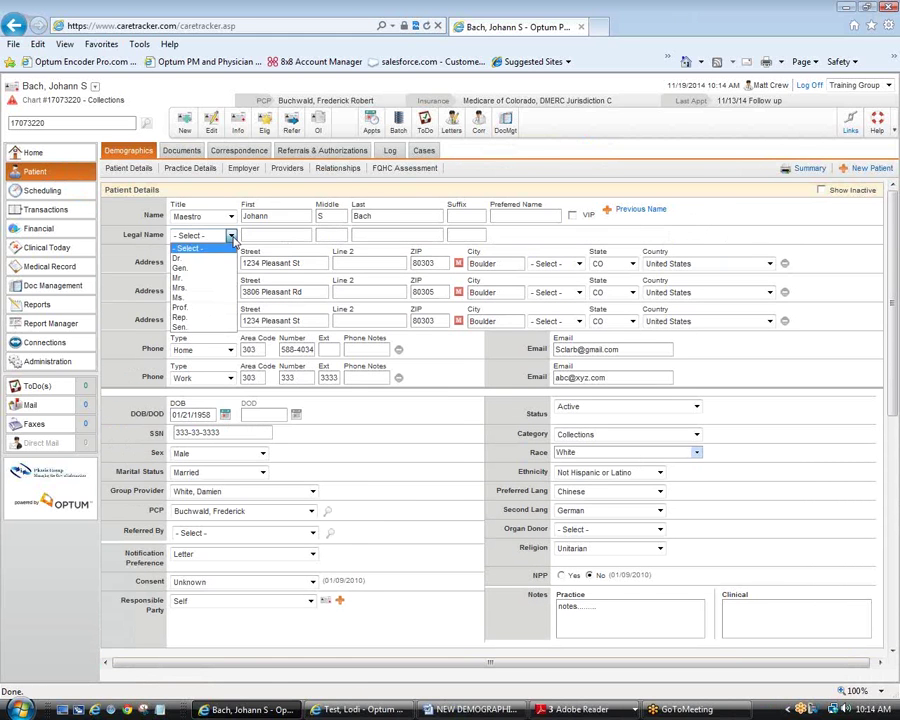
{"action": "left_click", "coordinate": [197, 282]}
{"action": "left_click", "coordinate": [276, 235]}
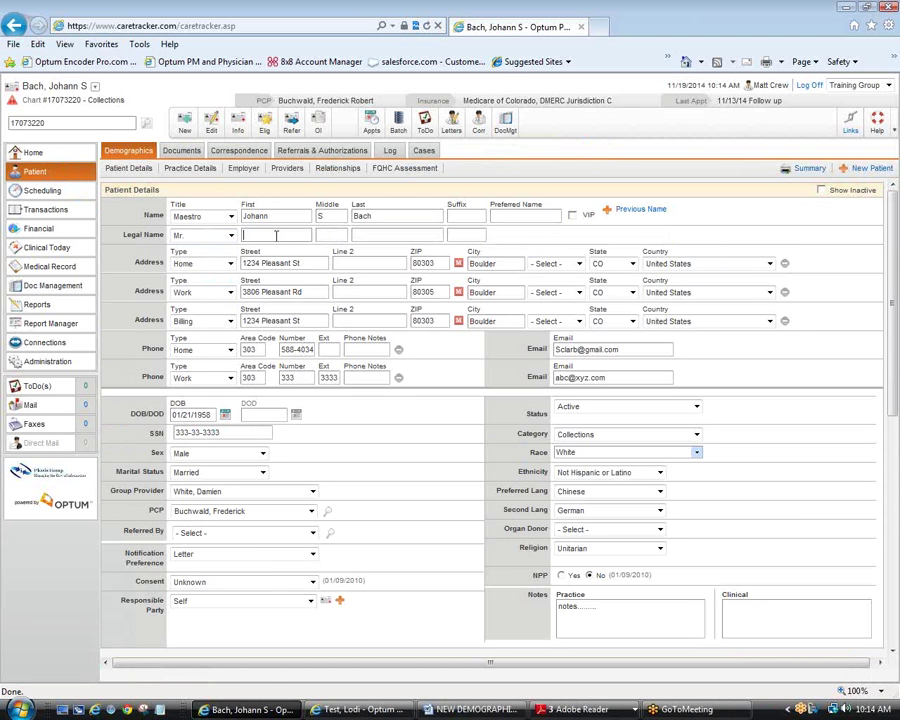
{"action": "type", "text": "Johann"}
{"action": "key", "text": "Tab"}
{"action": "key", "text": "Tab"}
{"action": "type", "text": "Bach"}
{"action": "key", "text": "Tab"}
{"action": "type", "text": "III"}
Step: Browse the demographics edit form and Photos list, then bring the second test patient's window forward
{"action": "scroll", "coordinate": [460, 466], "scroll_direction": "down", "scroll_amount": 1}
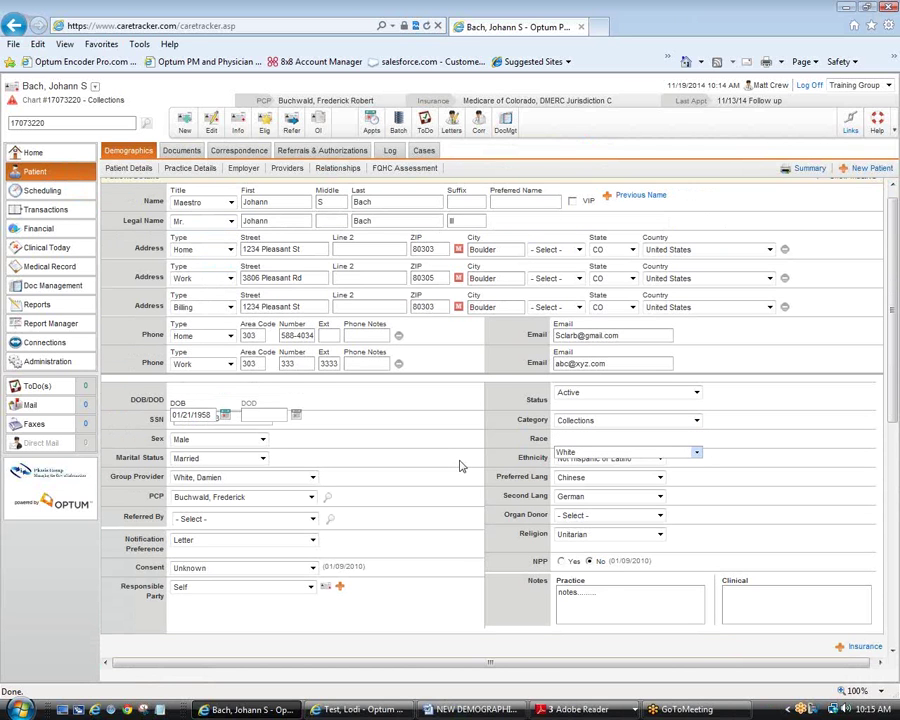
{"action": "scroll", "coordinate": [366, 576], "scroll_direction": "down", "scroll_amount": 10}
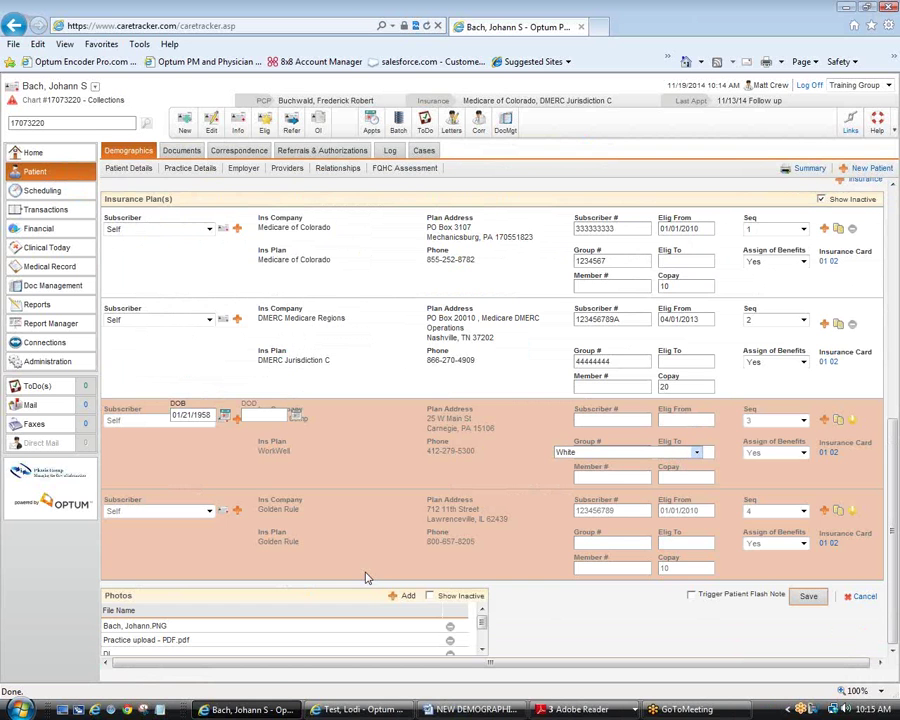
{"action": "scroll", "coordinate": [366, 576], "scroll_direction": "up", "scroll_amount": 12}
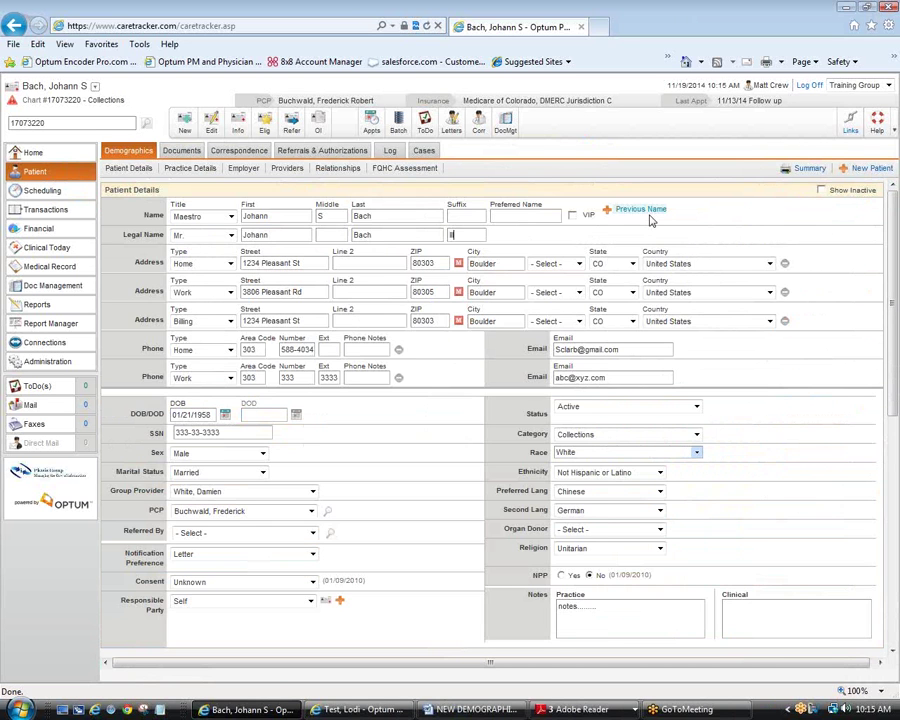
{"action": "scroll", "coordinate": [650, 220], "scroll_direction": "down", "scroll_amount": 10}
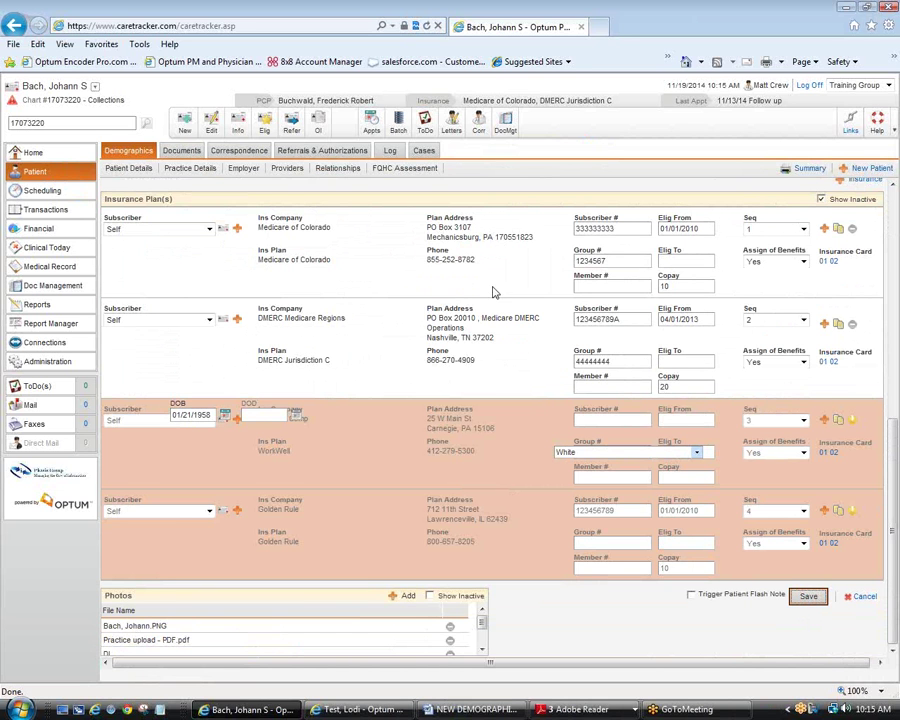
{"action": "scroll", "coordinate": [482, 303], "scroll_direction": "up", "scroll_amount": 1}
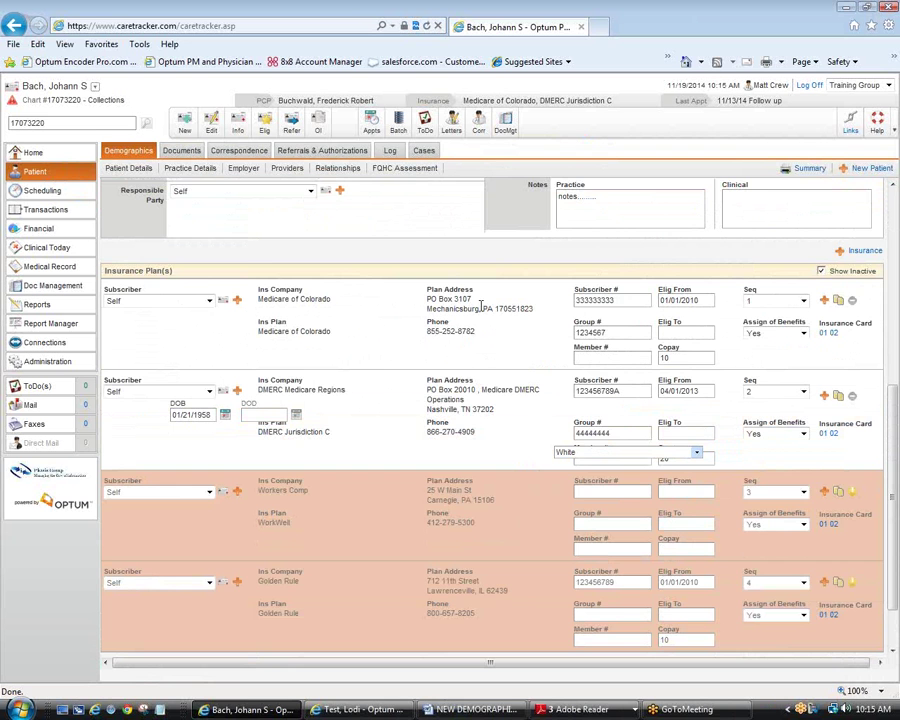
{"action": "scroll", "coordinate": [482, 306], "scroll_direction": "up", "scroll_amount": 5}
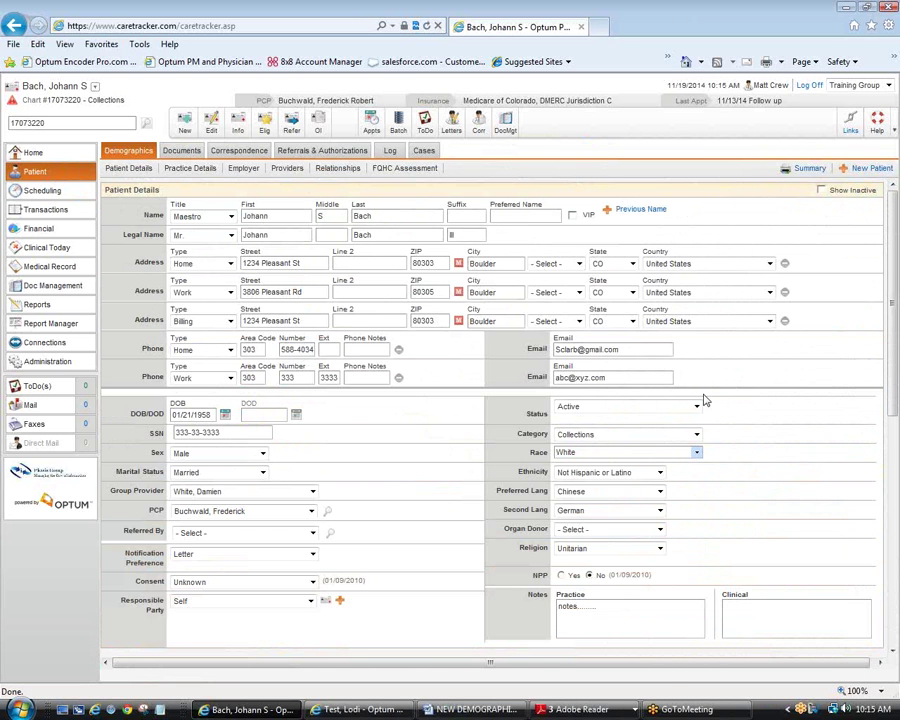
{"action": "scroll", "coordinate": [704, 400], "scroll_direction": "down", "scroll_amount": 5}
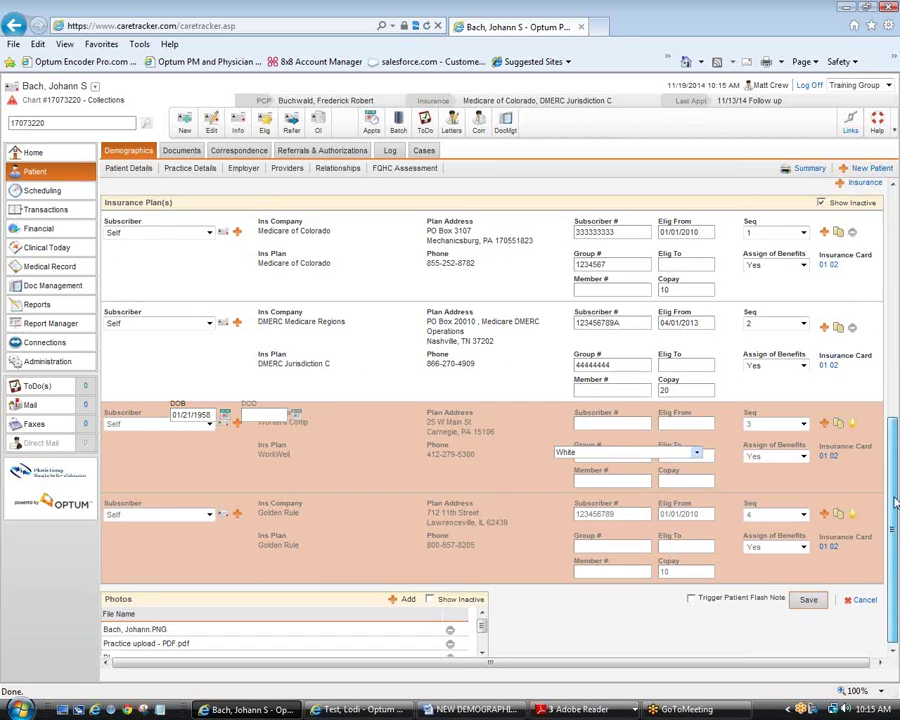
{"action": "left_click_drag", "start_coordinate": [896, 527], "coordinate": [896, 290]}
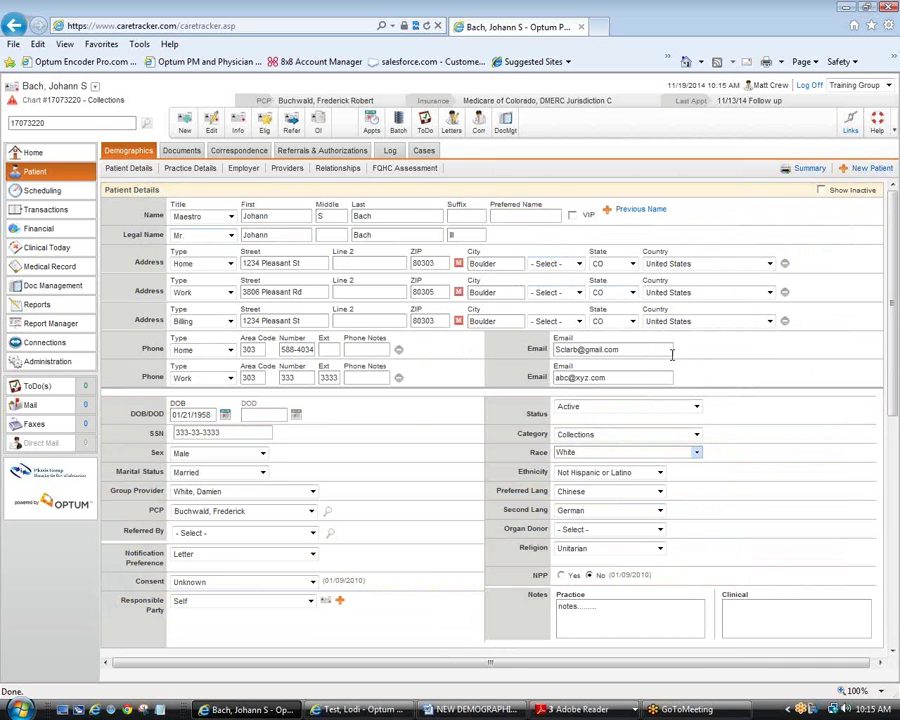
{"action": "scroll", "coordinate": [672, 354], "scroll_direction": "down", "scroll_amount": 1}
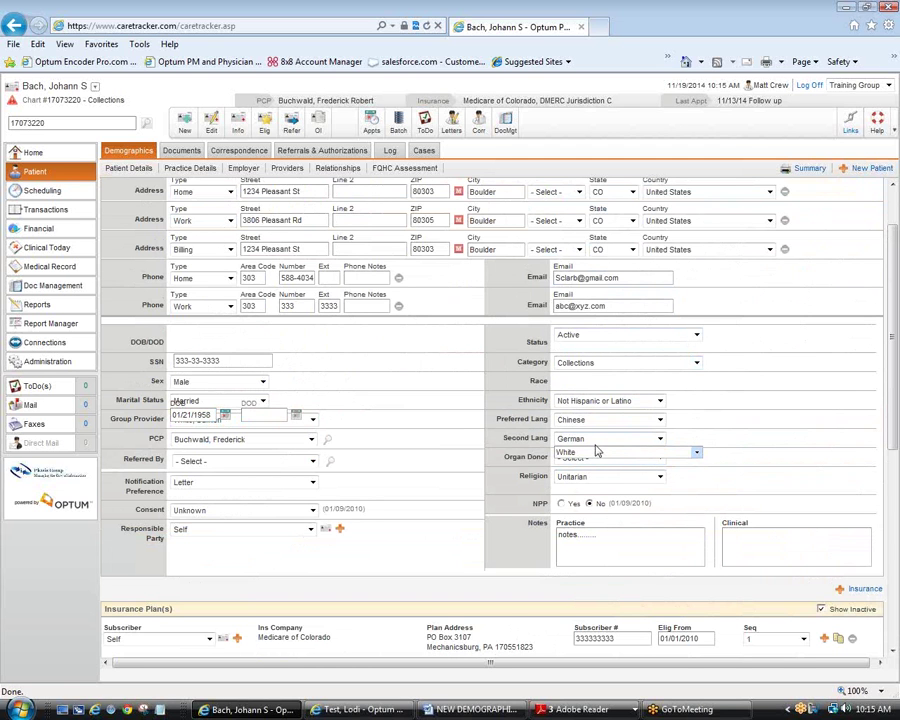
{"action": "scroll", "coordinate": [630, 436], "scroll_direction": "down", "scroll_amount": 1}
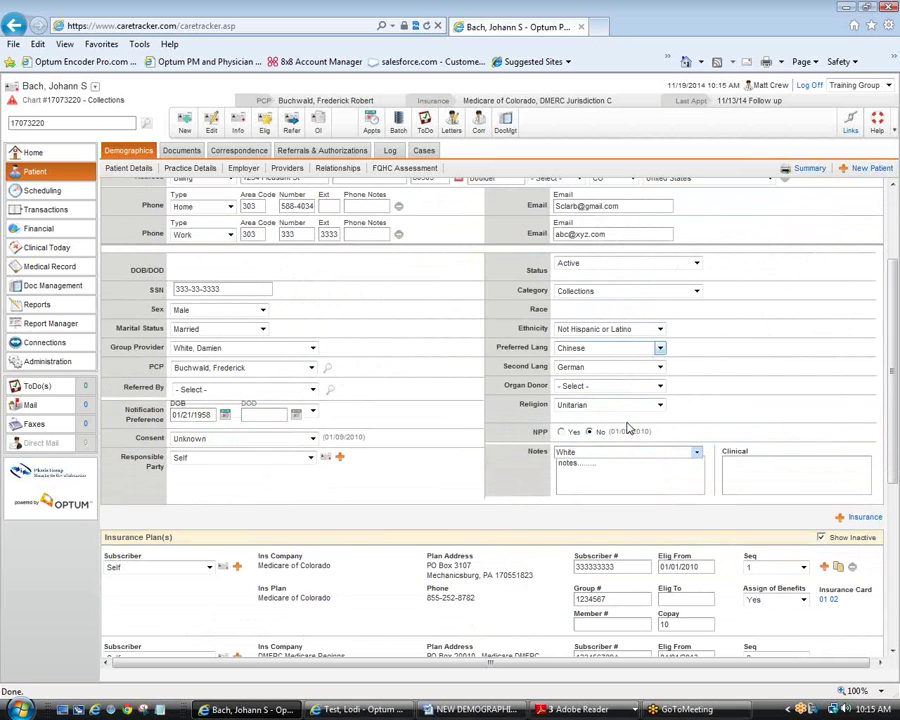
{"action": "scroll", "coordinate": [630, 430], "scroll_direction": "down", "scroll_amount": 5}
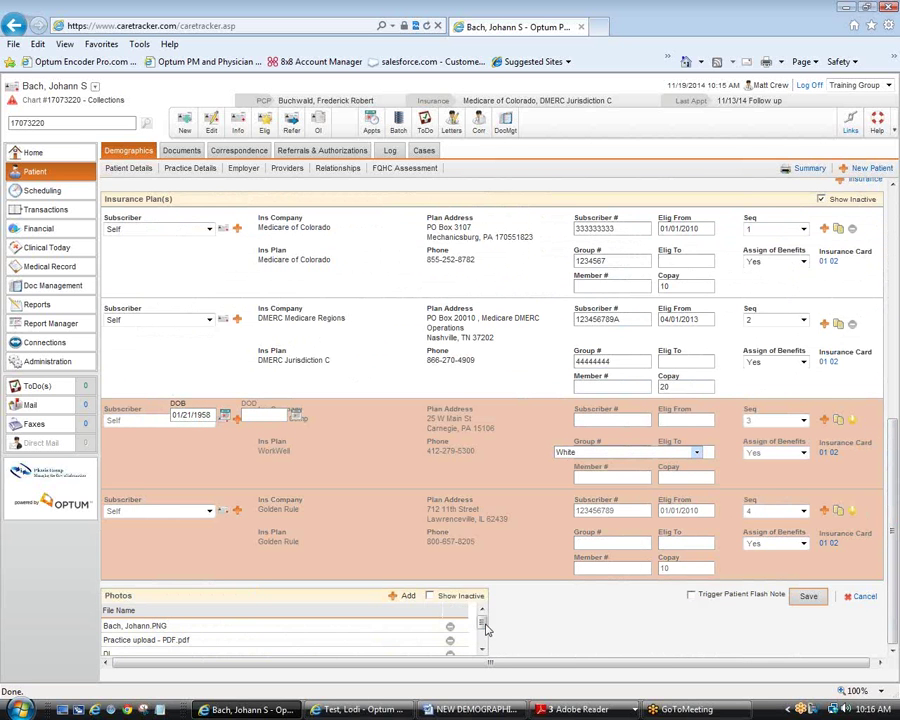
{"action": "mouse_move", "coordinate": [483, 624]}
{"action": "left_mouse_down"}
{"action": "mouse_move", "coordinate": [492, 643]}
{"action": "mouse_move", "coordinate": [492, 627]}
{"action": "left_mouse_up"}
{"action": "left_click", "coordinate": [352, 710]}
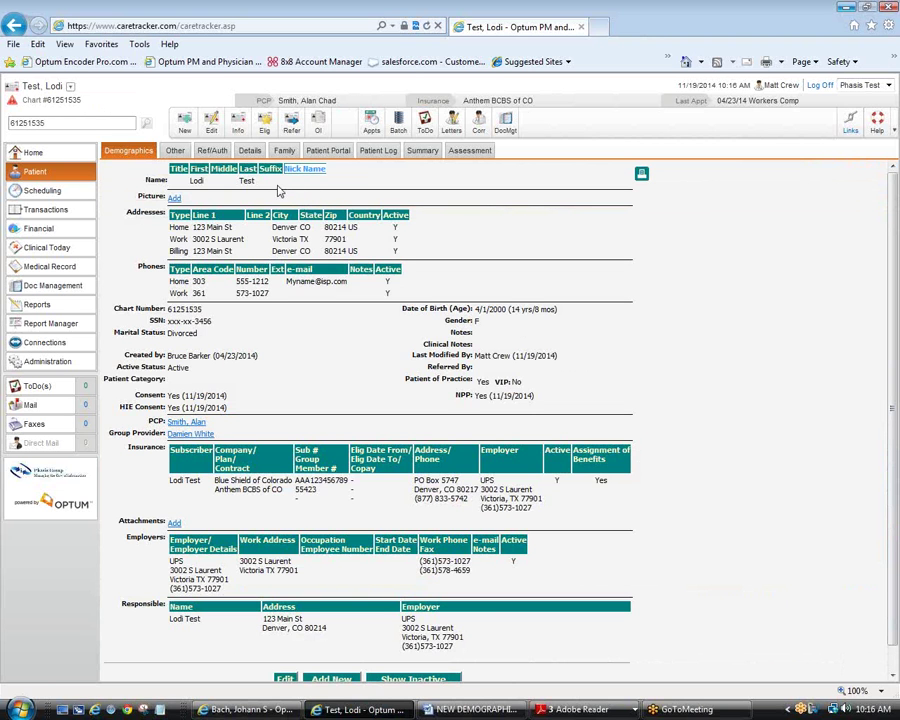
Step: Show the test patient's Other page listing providers, cases, schools, pharmacies, attorneys and attachments
{"action": "left_click", "coordinate": [175, 151]}
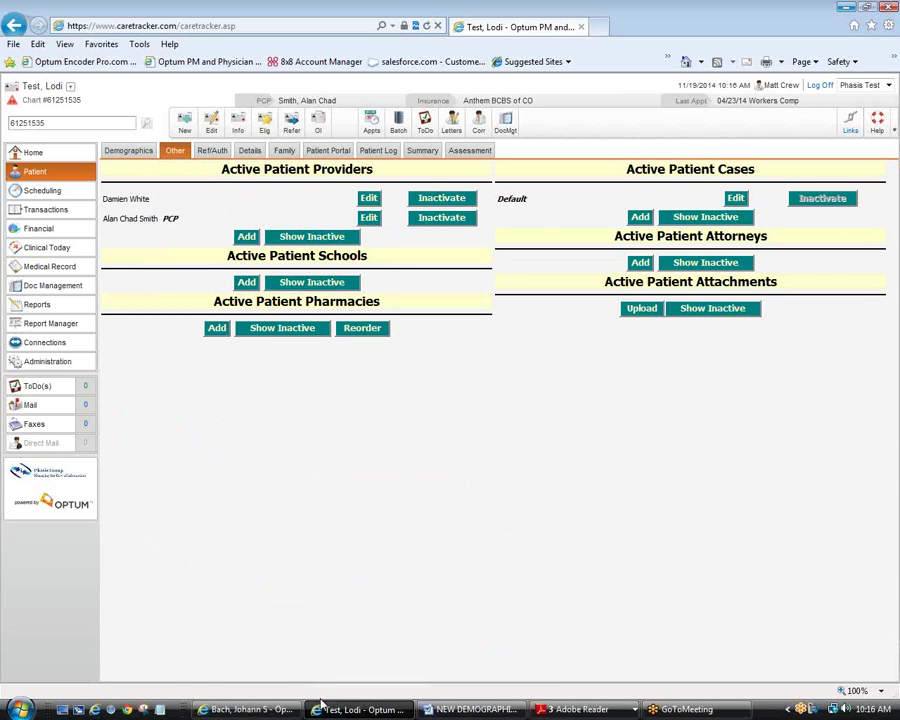
Step: Return to the first patient's unsaved edit form and try opening Cases, triggering the unsaved-changes warning
{"action": "left_click", "coordinate": [250, 709]}
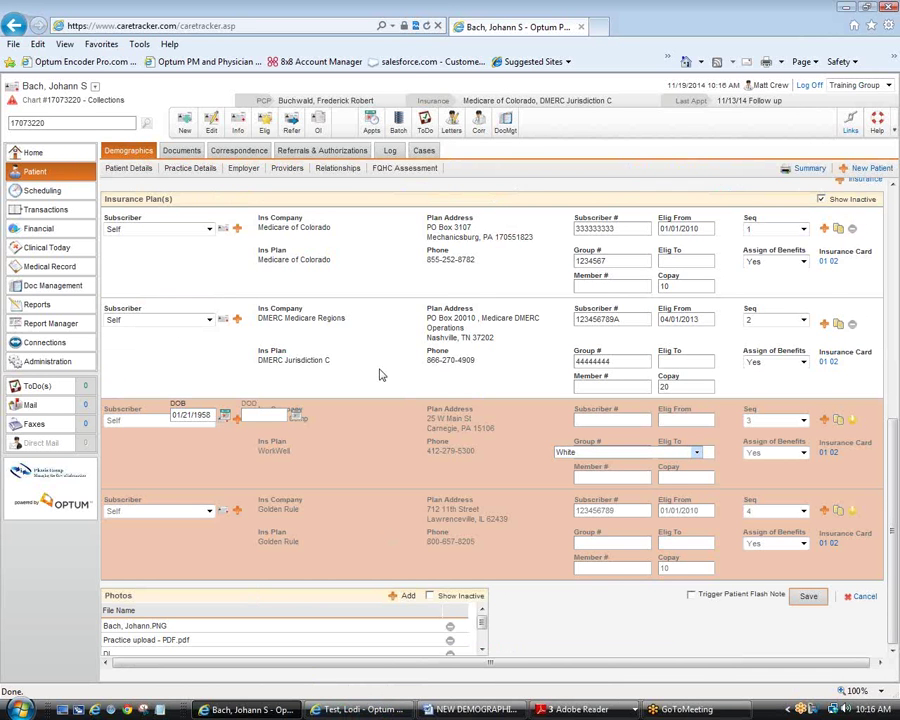
{"action": "scroll", "coordinate": [380, 375], "scroll_direction": "up", "scroll_amount": 2}
{"action": "scroll", "coordinate": [380, 375], "scroll_direction": "up", "scroll_amount": 6}
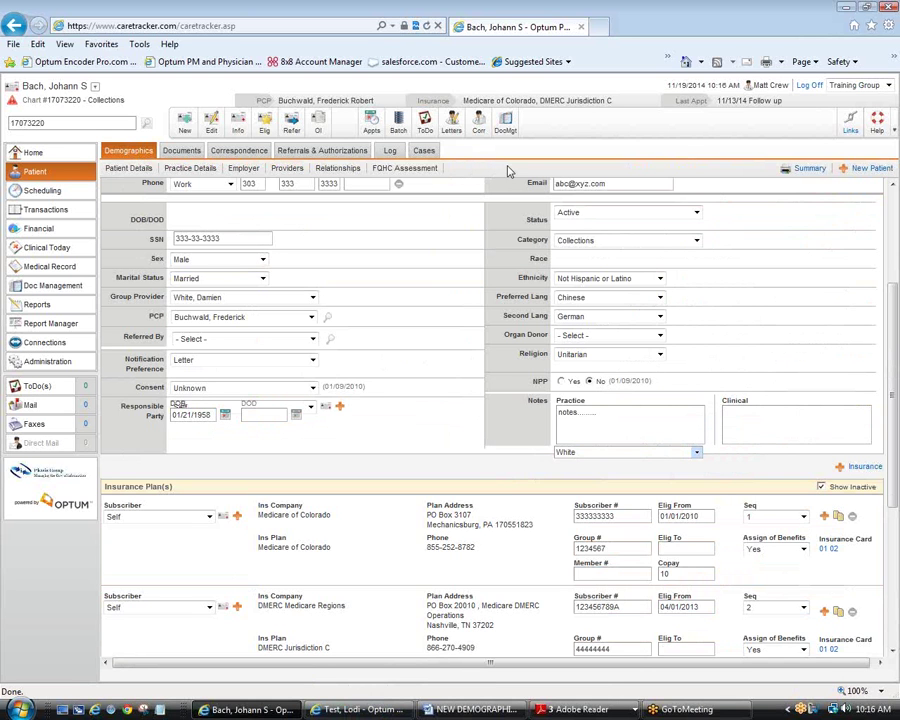
{"action": "left_click", "coordinate": [425, 152]}
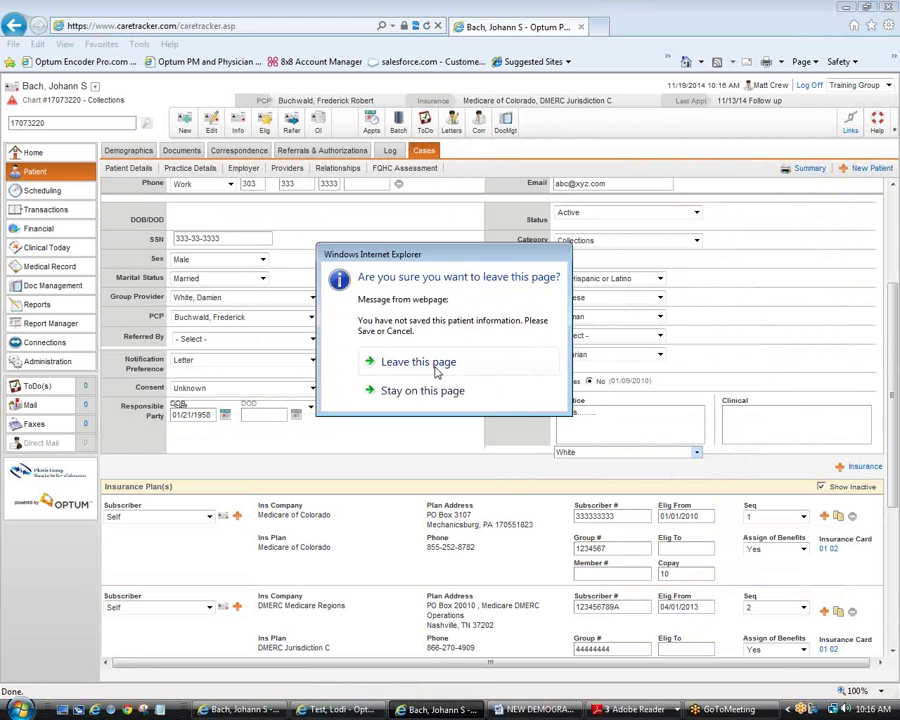
Step: Leave the unsaved form, view the 12-5-11 left arm case details, then close them
{"action": "left_click", "coordinate": [435, 368]}
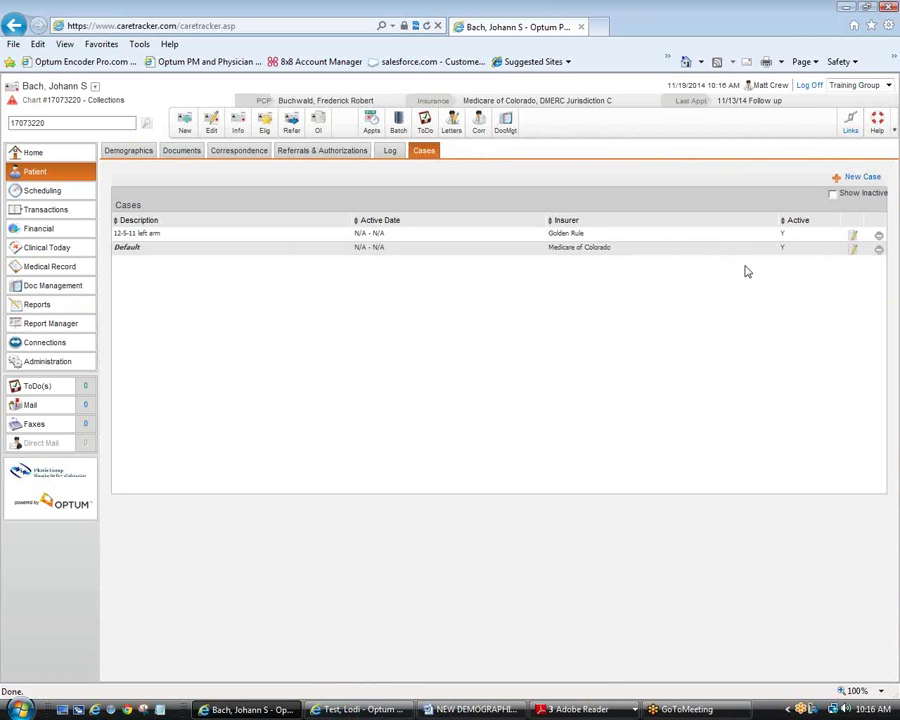
{"action": "left_click", "coordinate": [854, 237]}
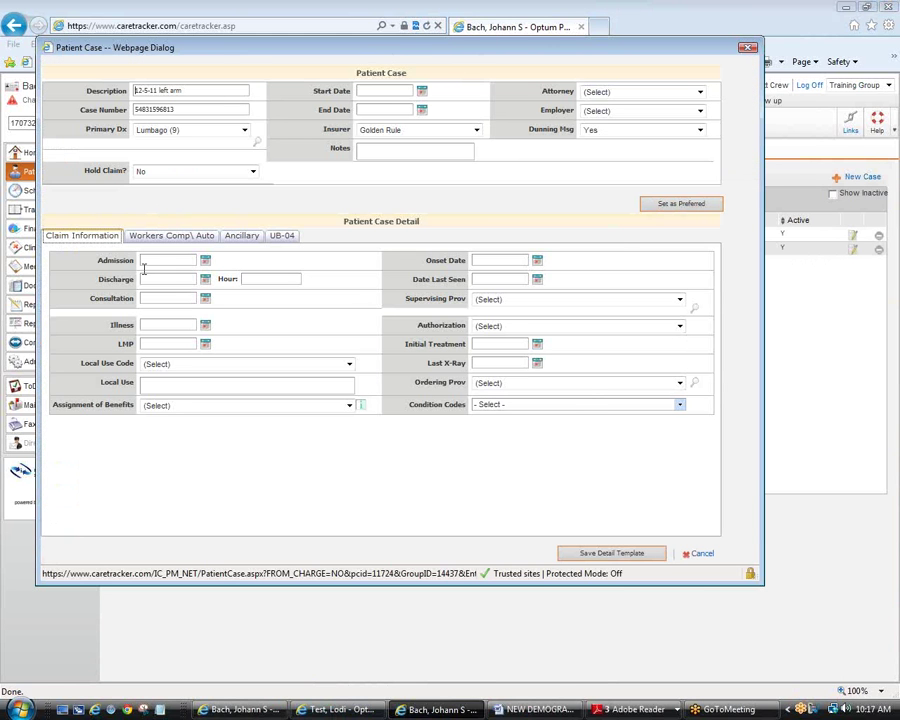
{"action": "left_click", "coordinate": [748, 50]}
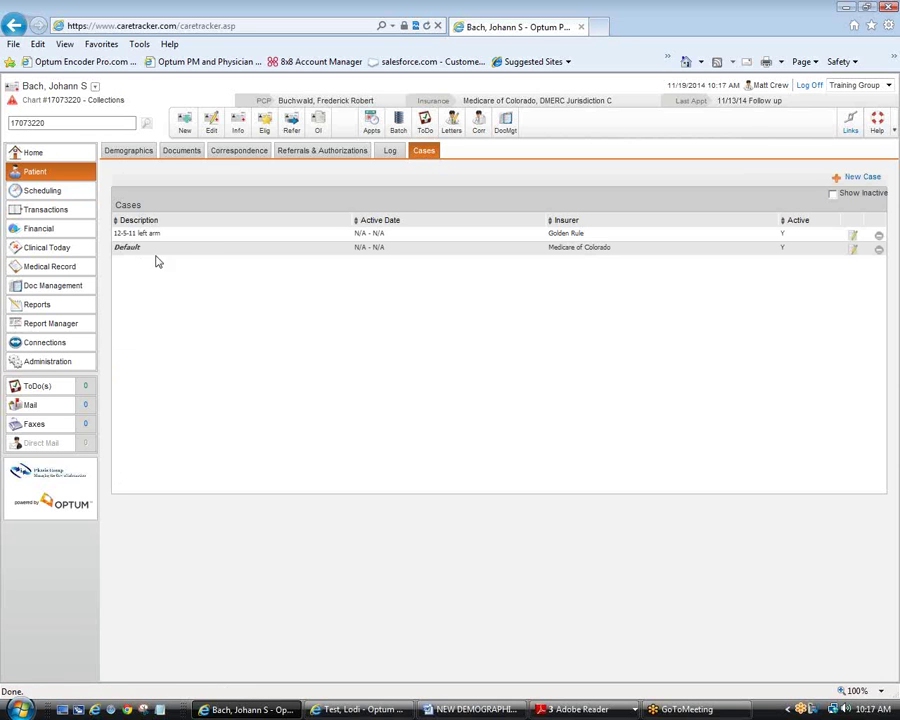
Step: Return to Demographics, review the patient's insurance plans in the Info popup, then open Summary
{"action": "left_click", "coordinate": [127, 155]}
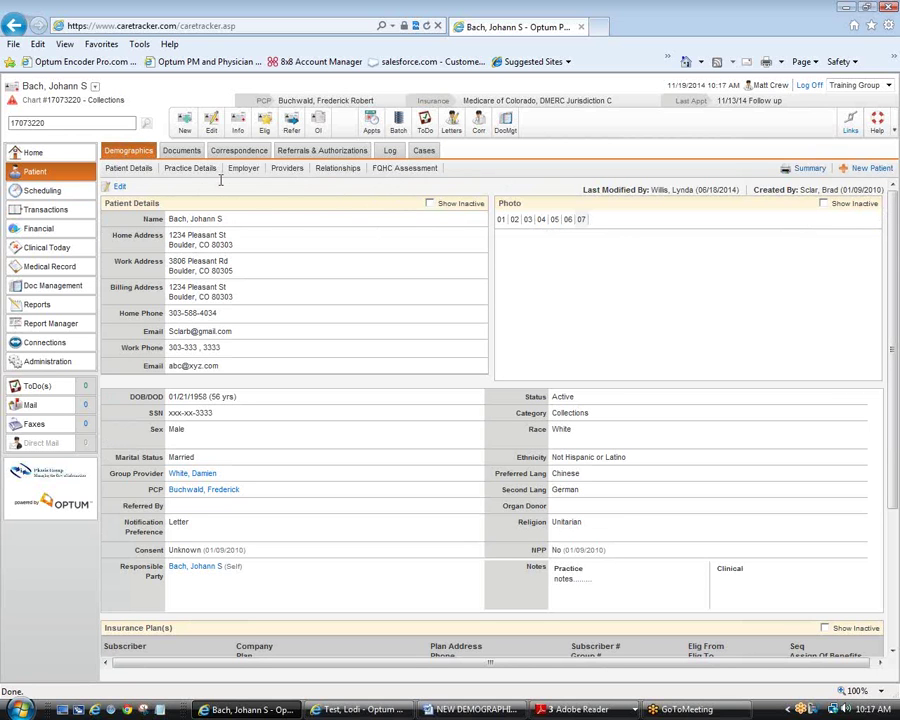
{"action": "left_click", "coordinate": [239, 127]}
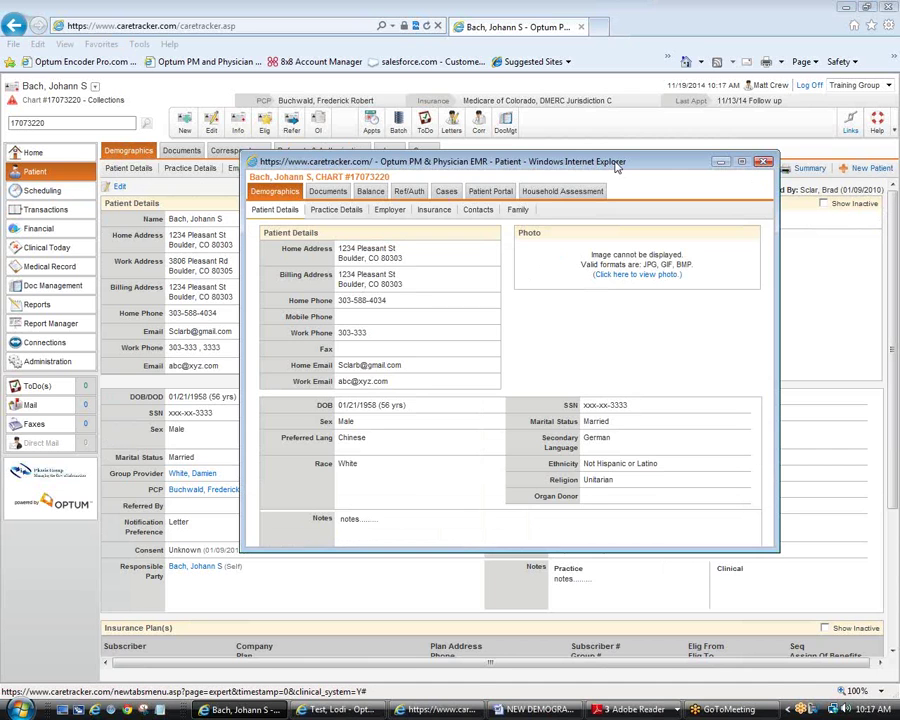
{"action": "left_click_drag", "start_coordinate": [616, 167], "coordinate": [519, 120]}
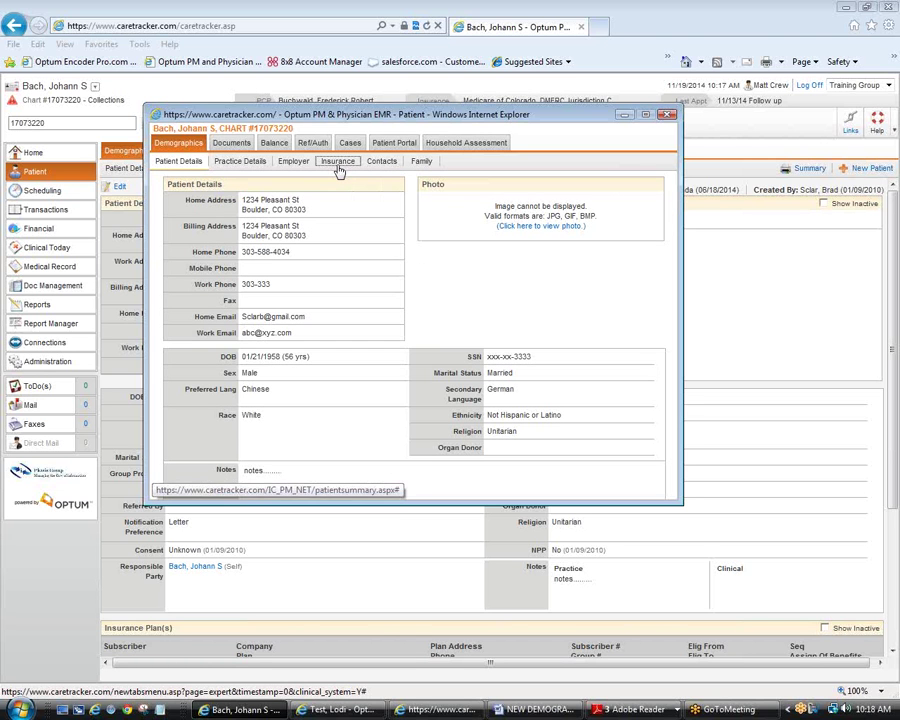
{"action": "left_click", "coordinate": [340, 167]}
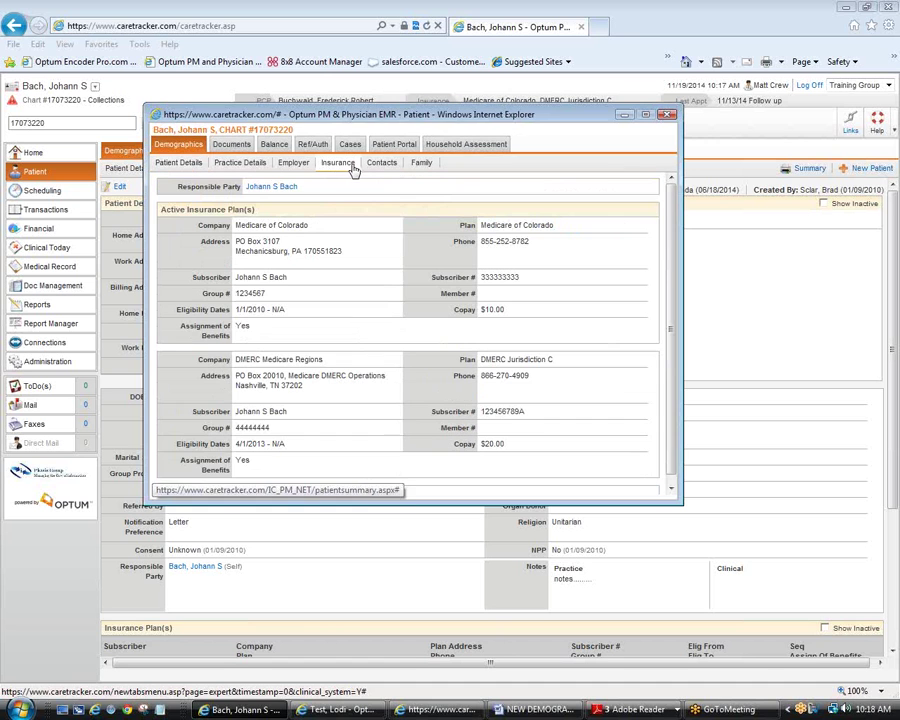
{"action": "left_click", "coordinate": [668, 117]}
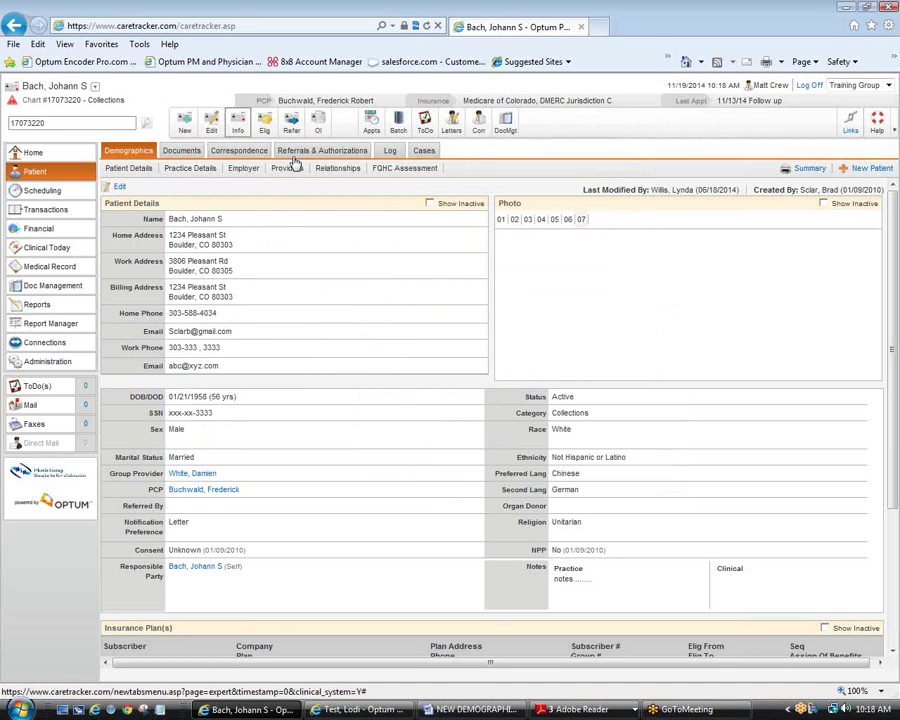
{"action": "left_click", "coordinate": [250, 128]}
Step: Review the patient's Employer, Providers and Relationships sections in the summary window
{"action": "left_click_drag", "start_coordinate": [358, 165], "coordinate": [374, 193]}
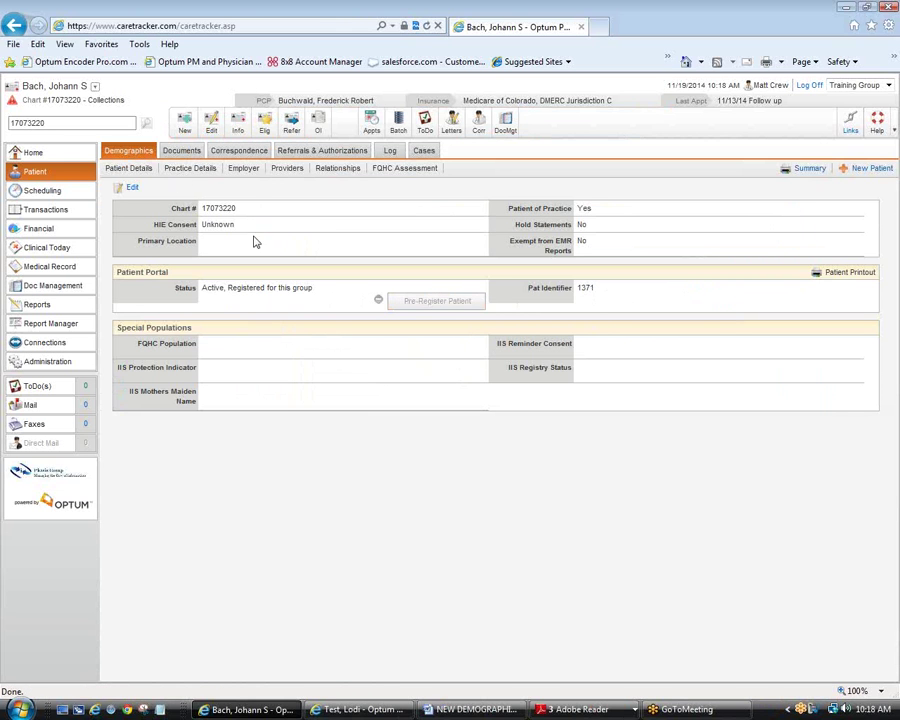
{"action": "left_click", "coordinate": [245, 172]}
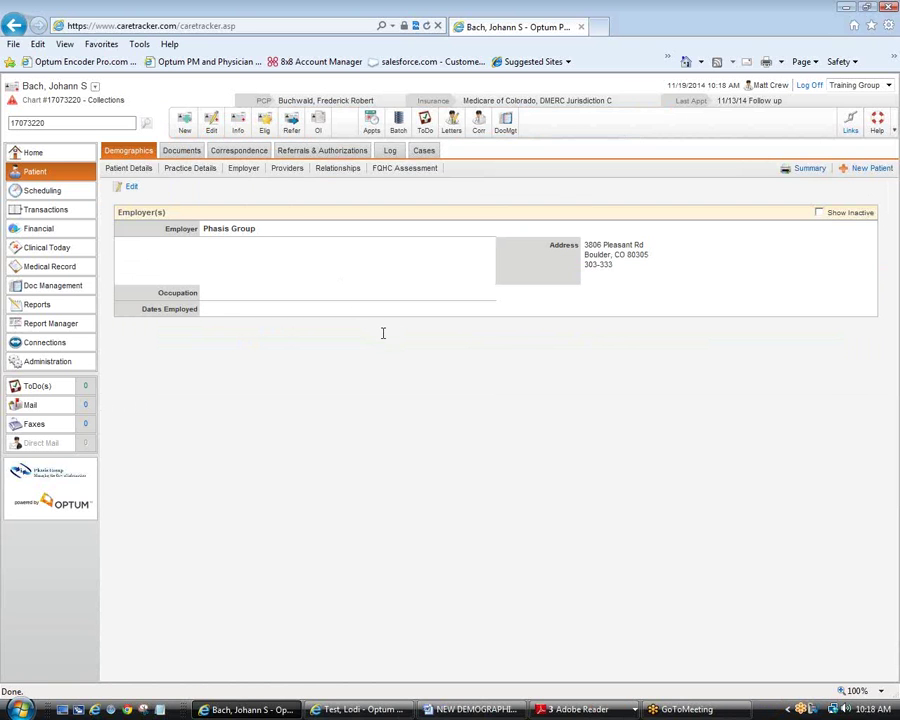
{"action": "left_click", "coordinate": [288, 168]}
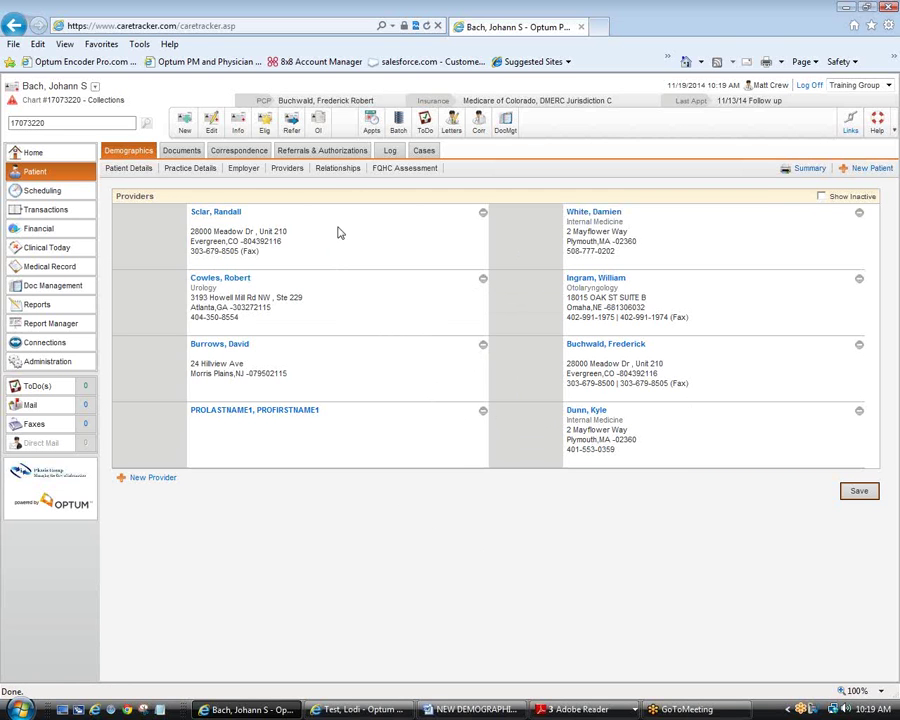
{"action": "left_click", "coordinate": [337, 168]}
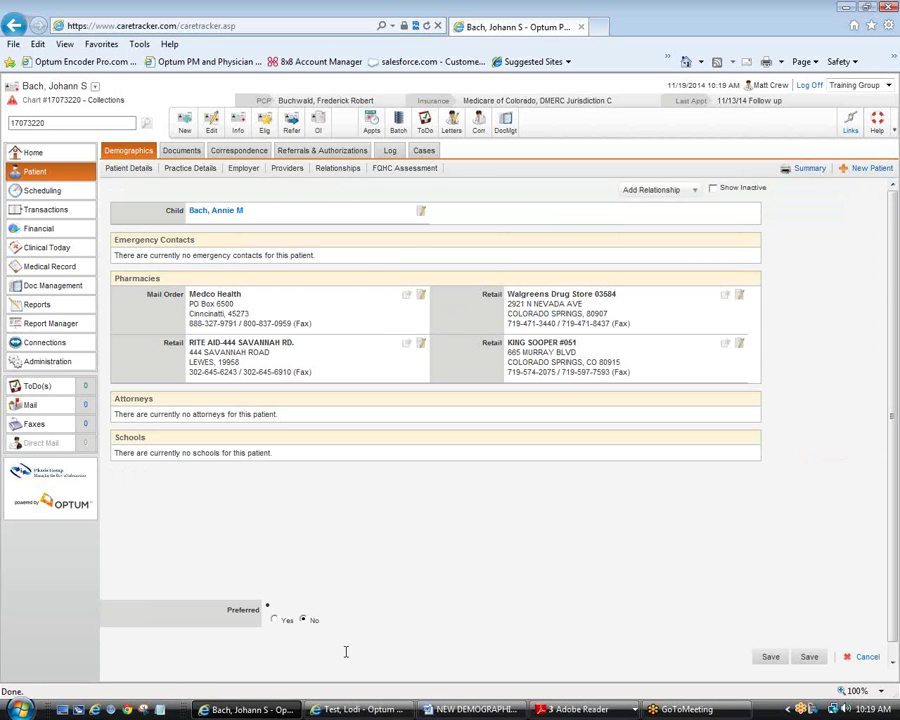
{"action": "left_click", "coordinate": [366, 710]}
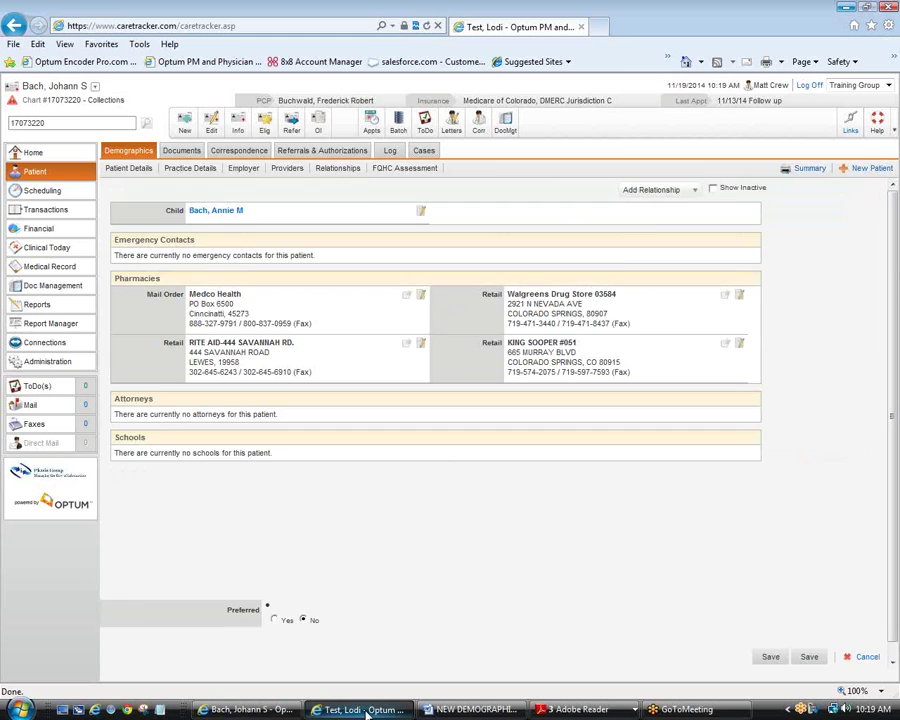
Step: Reload the test patient's old-style Demographics page and switch between the patient windows
{"action": "left_click", "coordinate": [128, 153]}
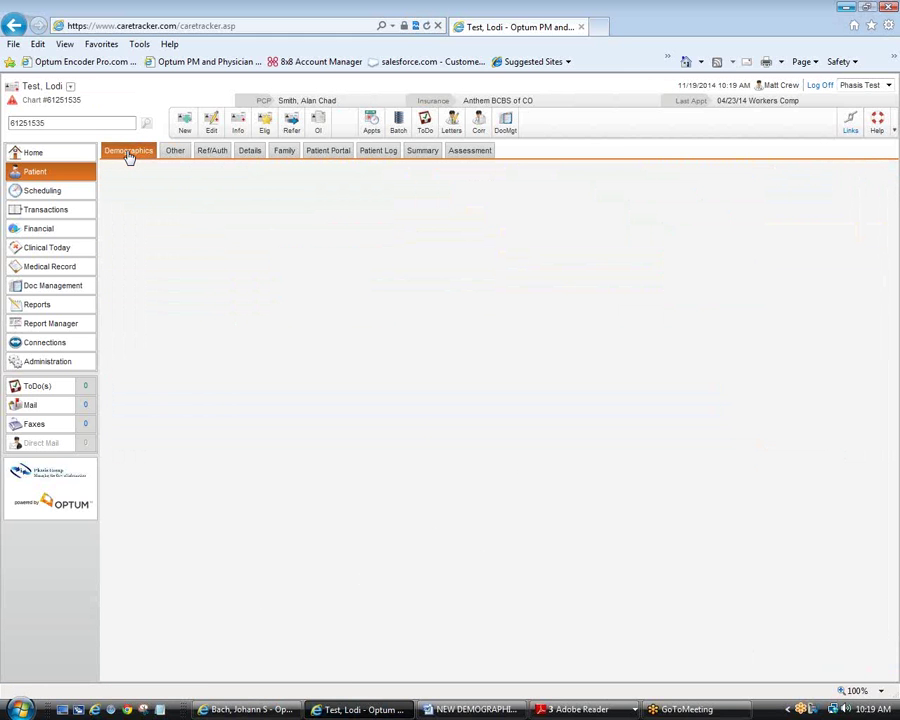
{"action": "key", "text": "alt+Tab"}
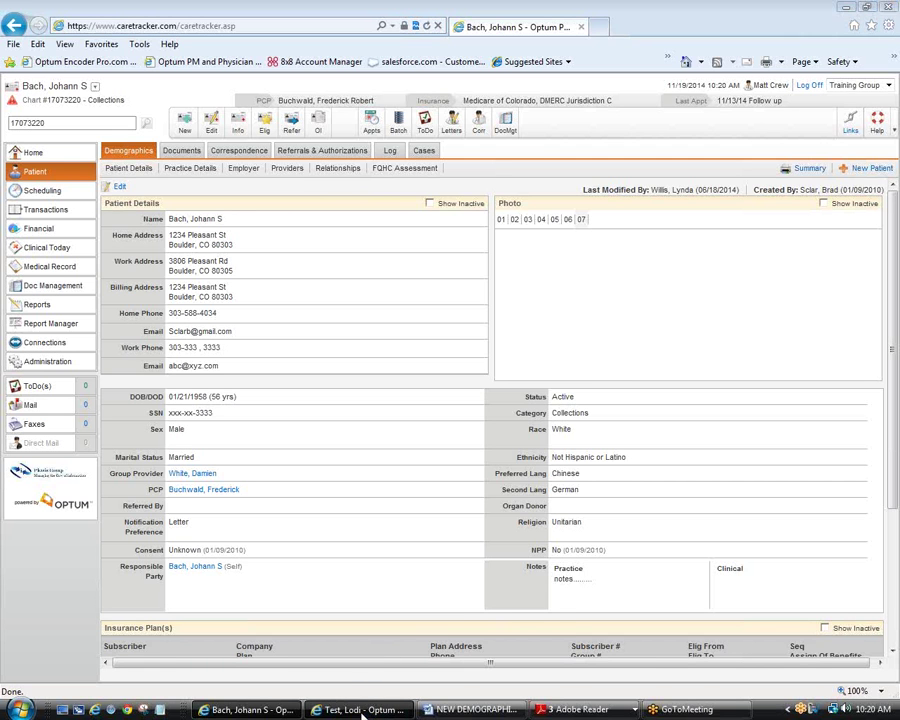
{"action": "left_click", "coordinate": [364, 710]}
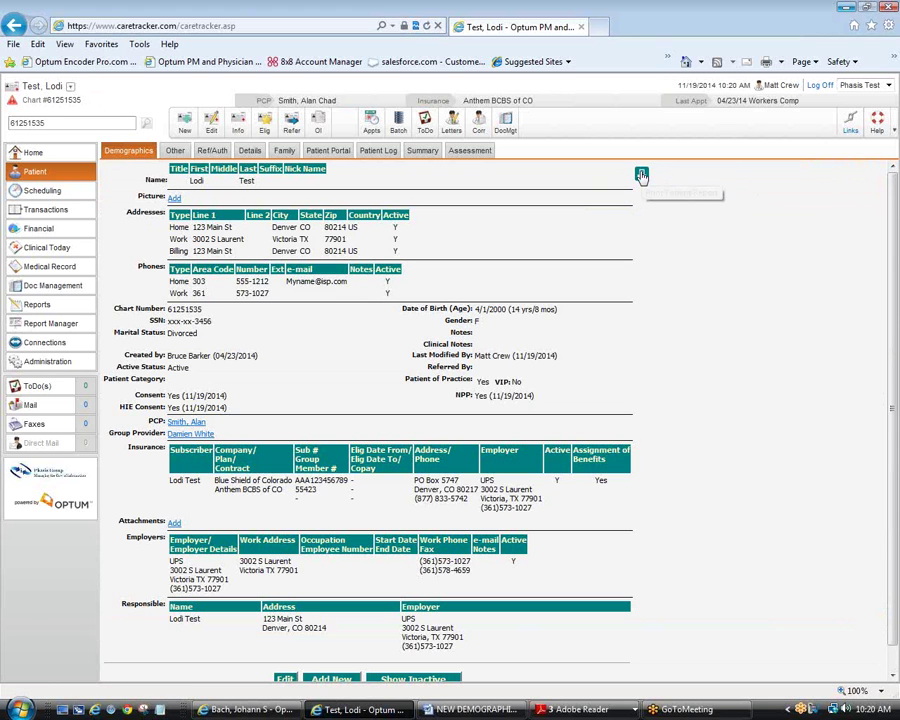
{"action": "left_click", "coordinate": [593, 710]}
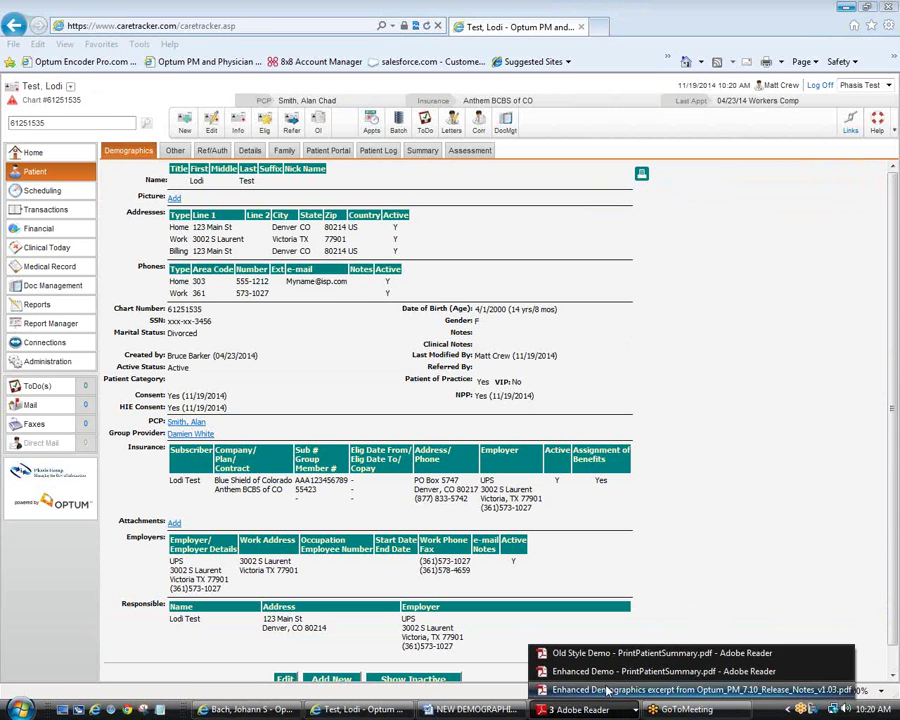
Step: View Old Style Demo - PrintPatientSummary.pdf, then return to the enhanced patient Demographics page
{"action": "left_click", "coordinate": [615, 655]}
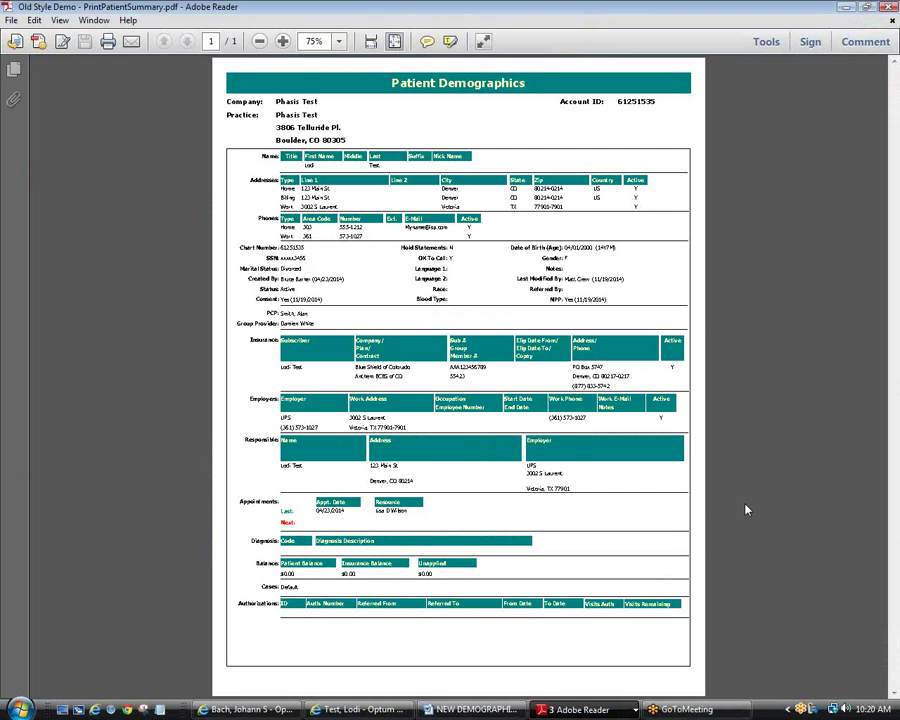
{"action": "left_click", "coordinate": [585, 713]}
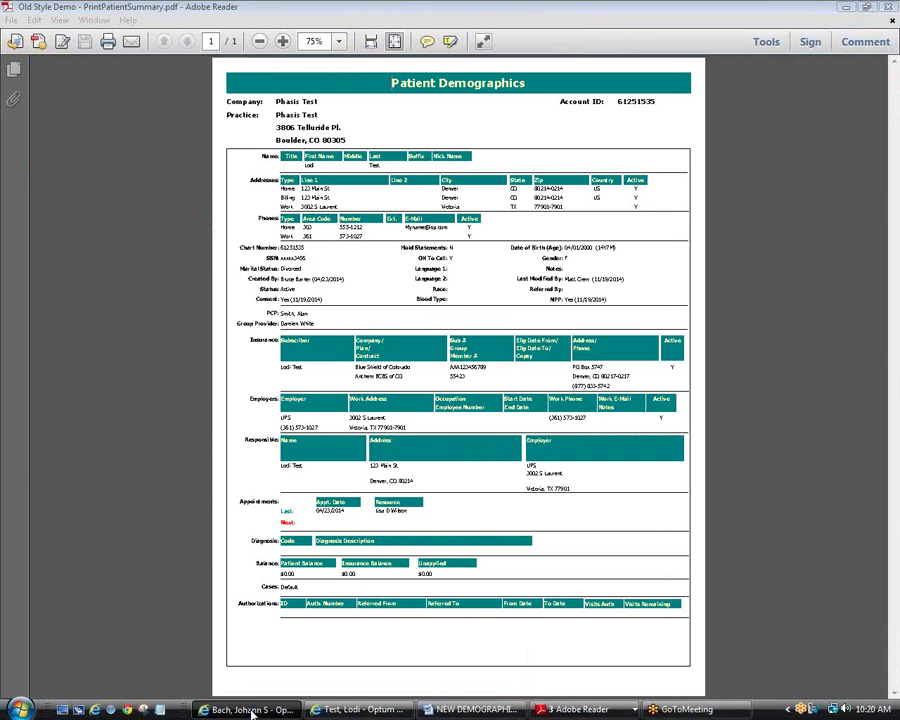
{"action": "left_click", "coordinate": [250, 710]}
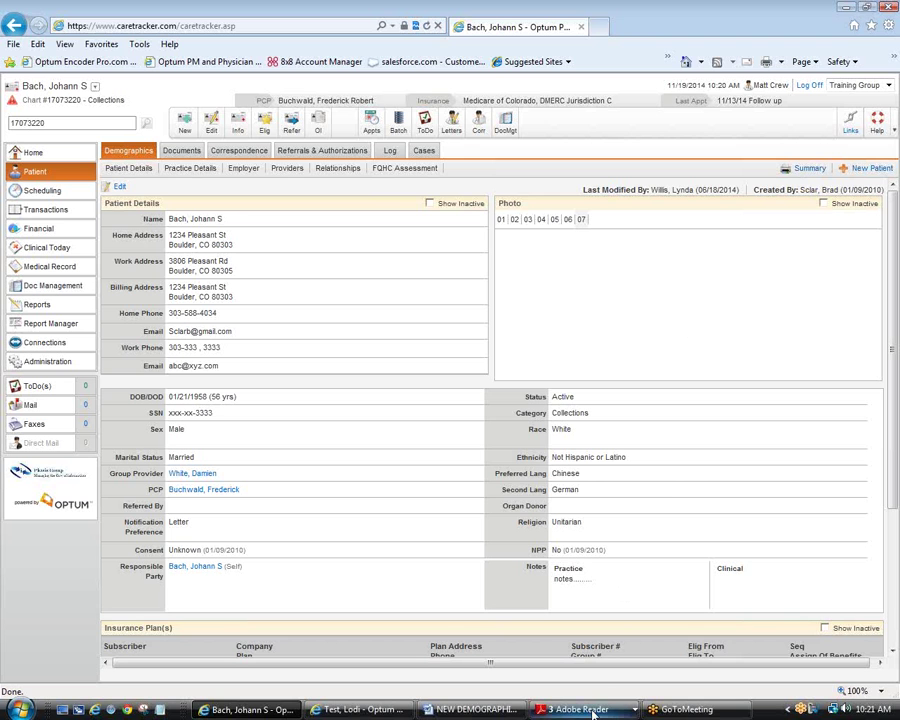
Step: Review the three-page Enhanced Demo - PrintPatientSummary.pdf in Adobe Reader, then return to the browser
{"action": "mouse_move", "coordinate": [593, 712]}
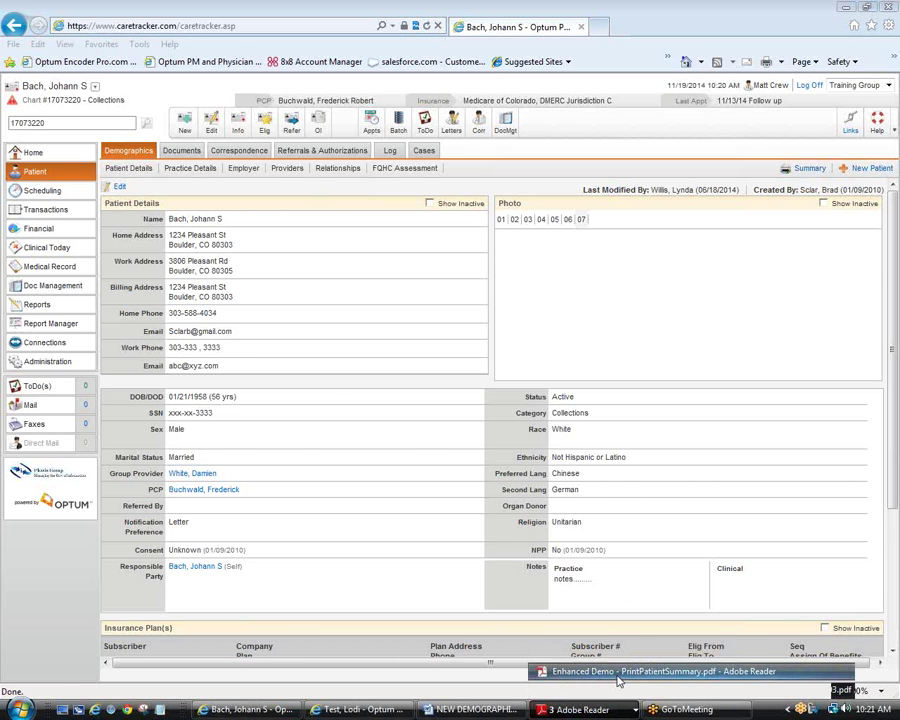
{"action": "left_click", "coordinate": [619, 682]}
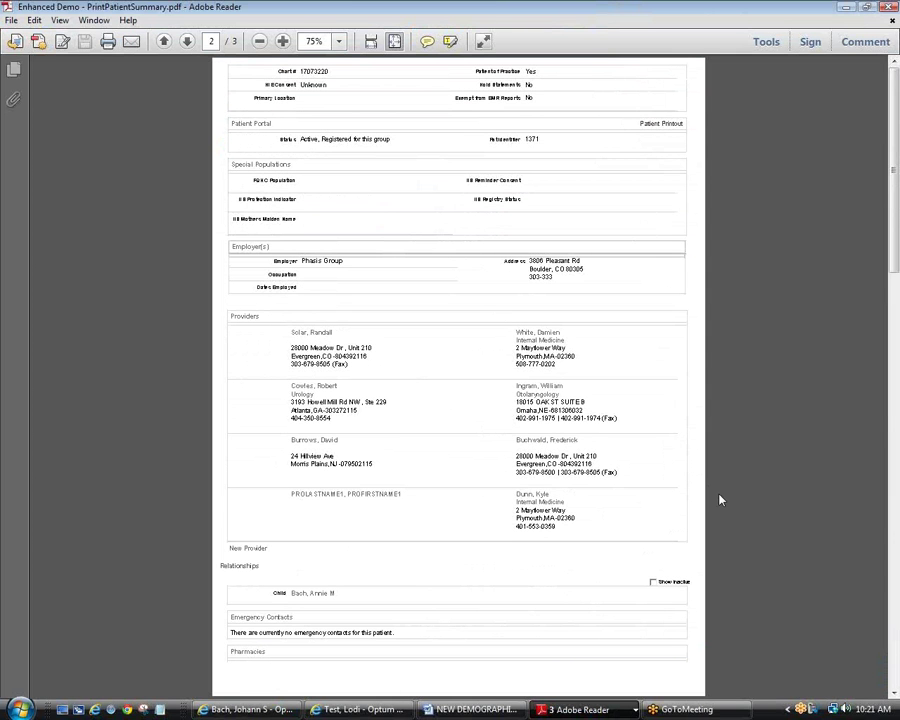
{"action": "scroll", "coordinate": [721, 498], "scroll_direction": "up", "scroll_amount": 10}
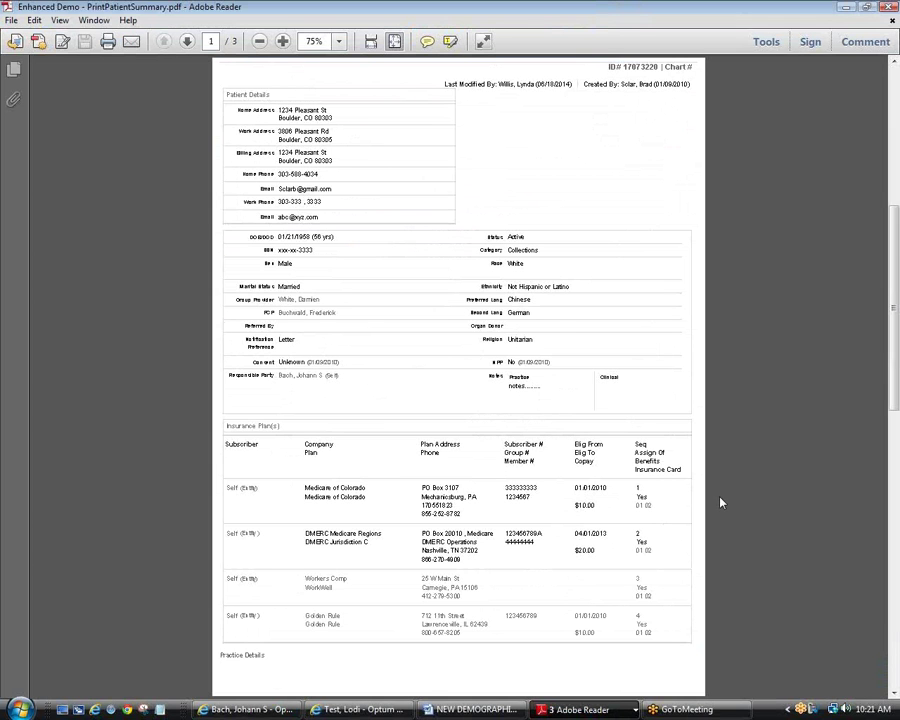
{"action": "scroll", "coordinate": [721, 502], "scroll_direction": "down", "scroll_amount": 10}
{"action": "scroll", "coordinate": [721, 502], "scroll_direction": "down", "scroll_amount": 10}
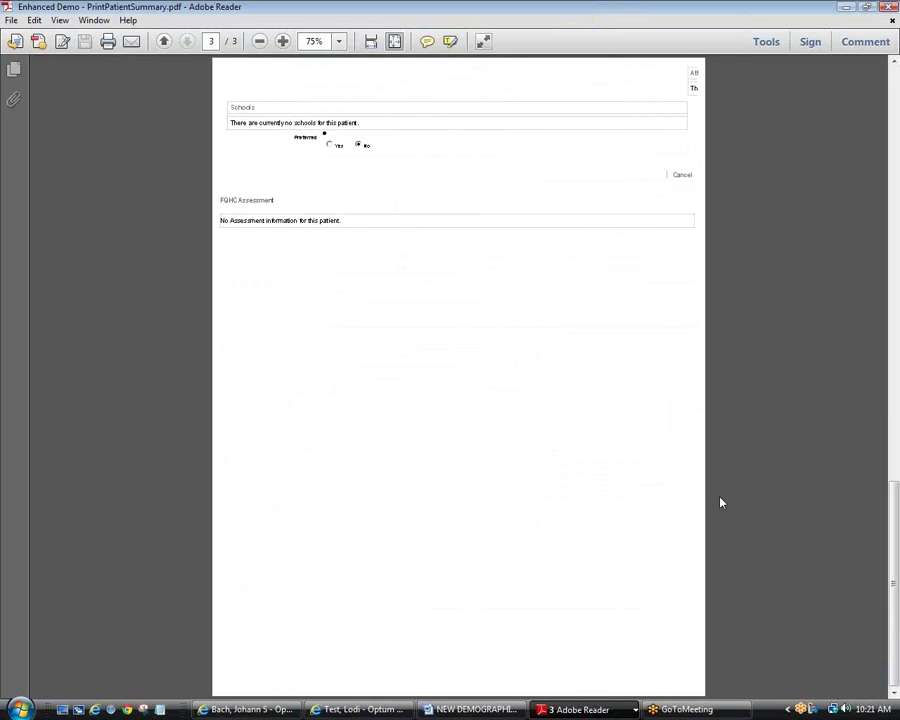
{"action": "scroll", "coordinate": [721, 502], "scroll_direction": "up", "scroll_amount": 10}
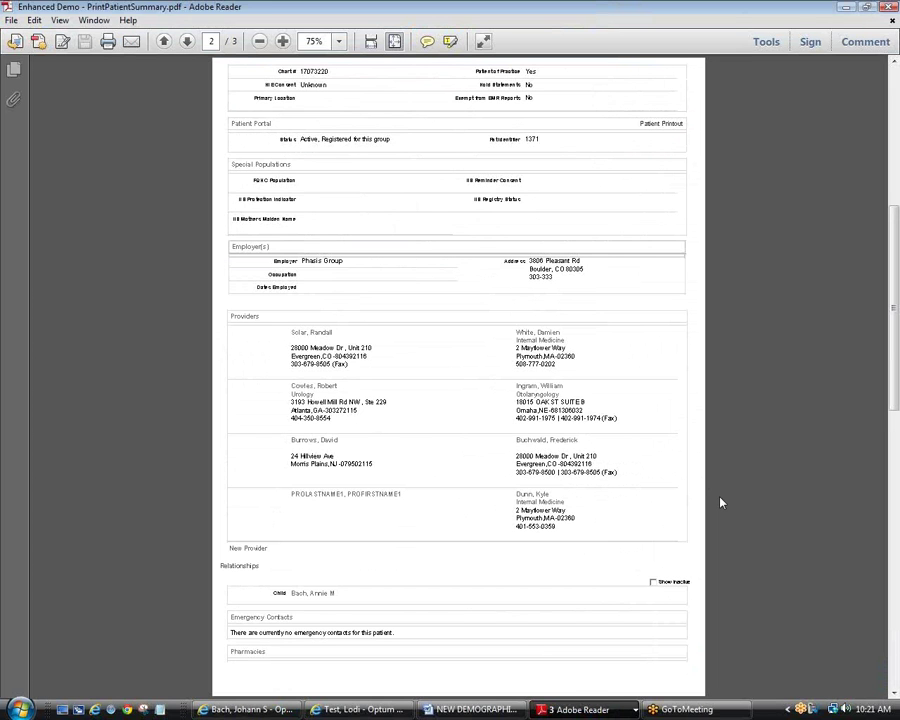
{"action": "scroll", "coordinate": [721, 502], "scroll_direction": "up", "scroll_amount": 10}
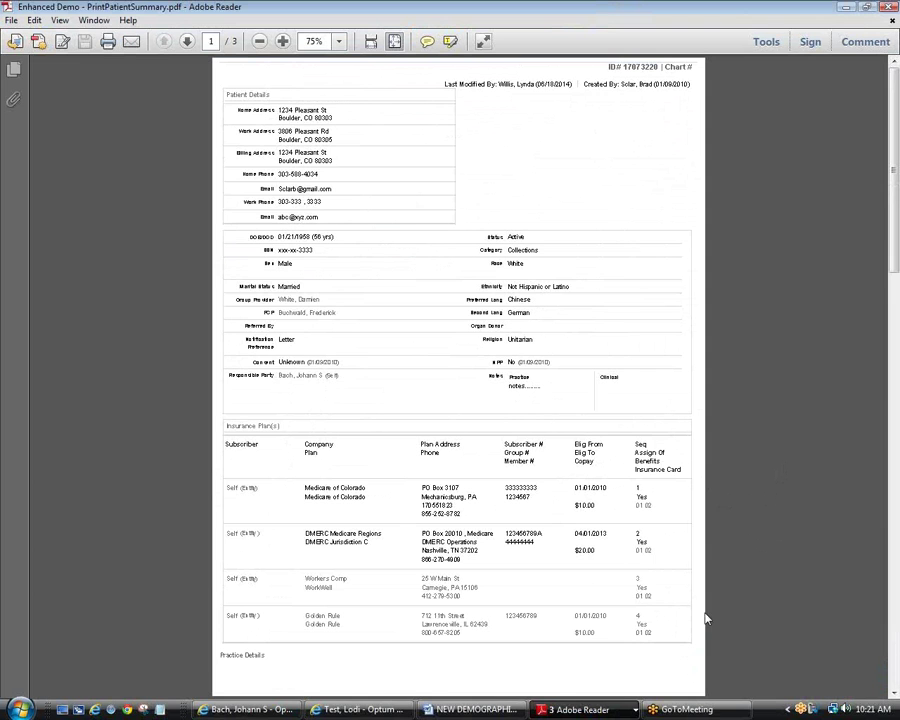
{"action": "left_click", "coordinate": [268, 708]}
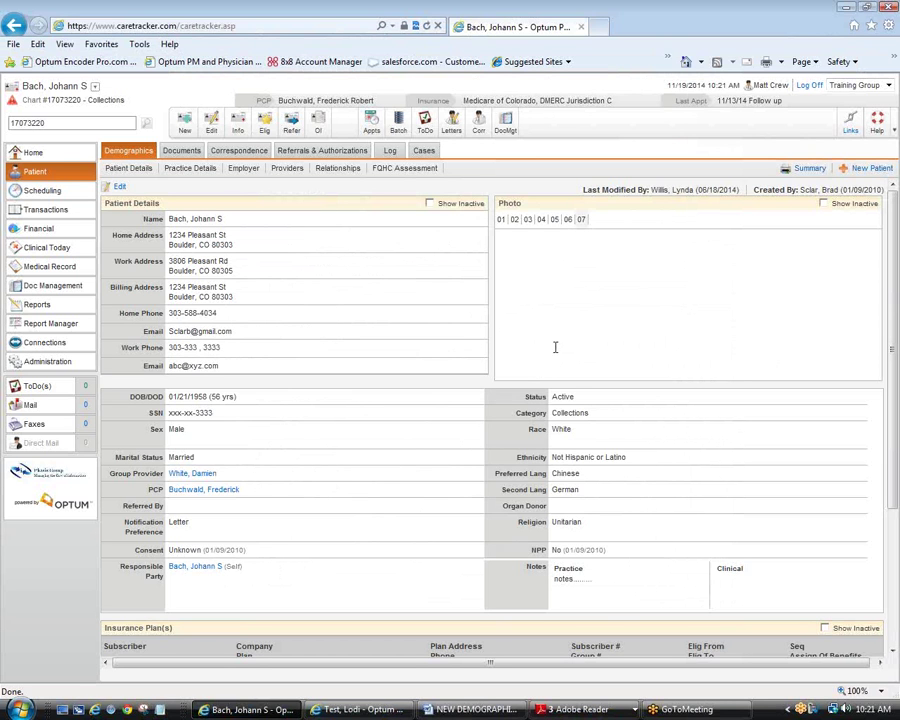
{"action": "left_click", "coordinate": [452, 122]}
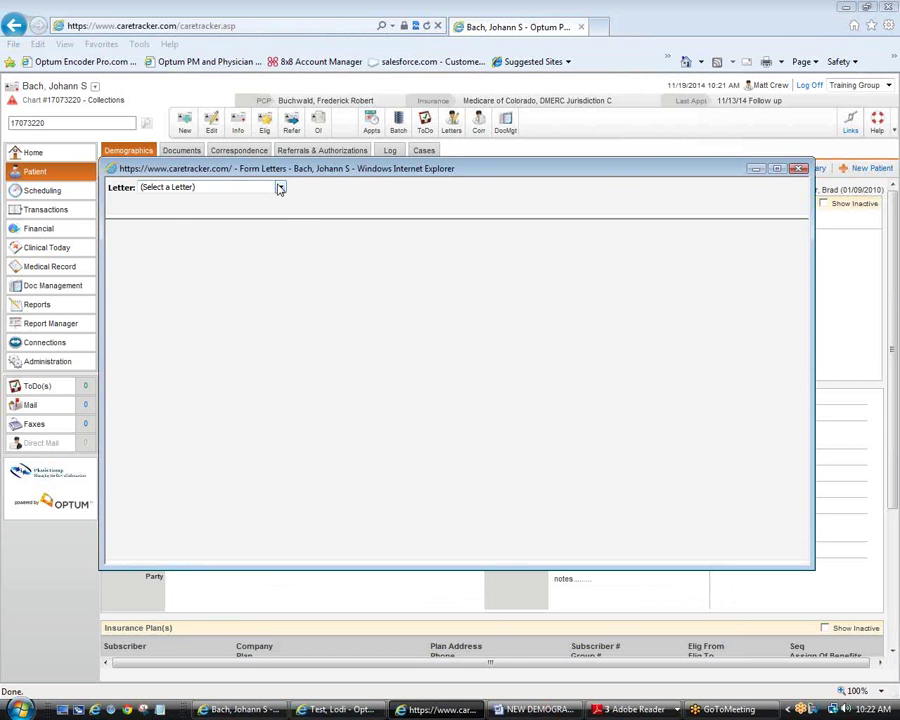
{"action": "left_click", "coordinate": [280, 187]}
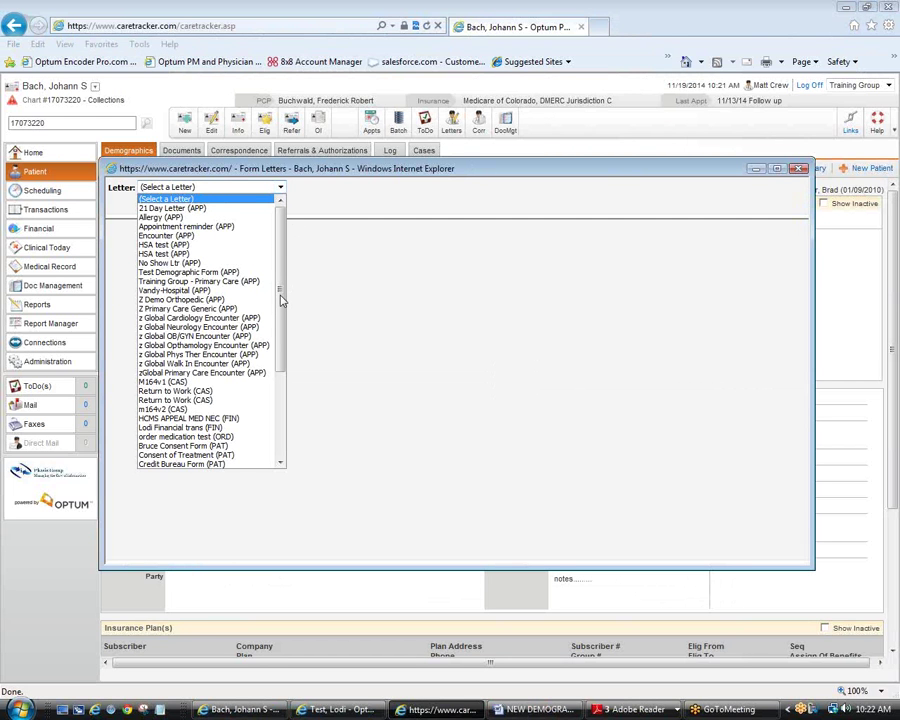
{"action": "left_click_drag", "start_coordinate": [281, 305], "coordinate": [281, 336]}
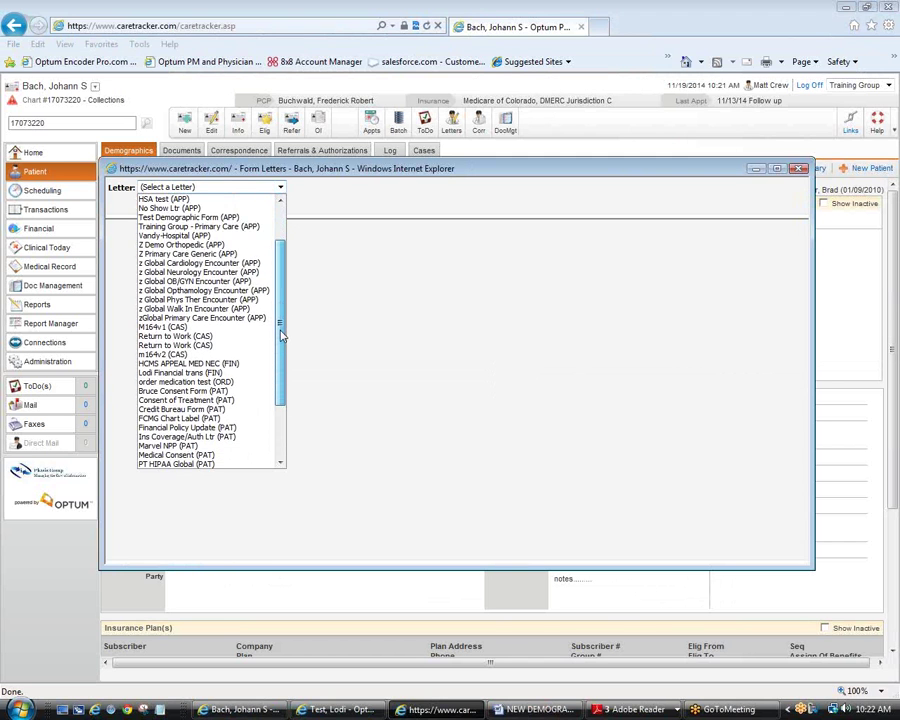
{"action": "left_click", "coordinate": [237, 448]}
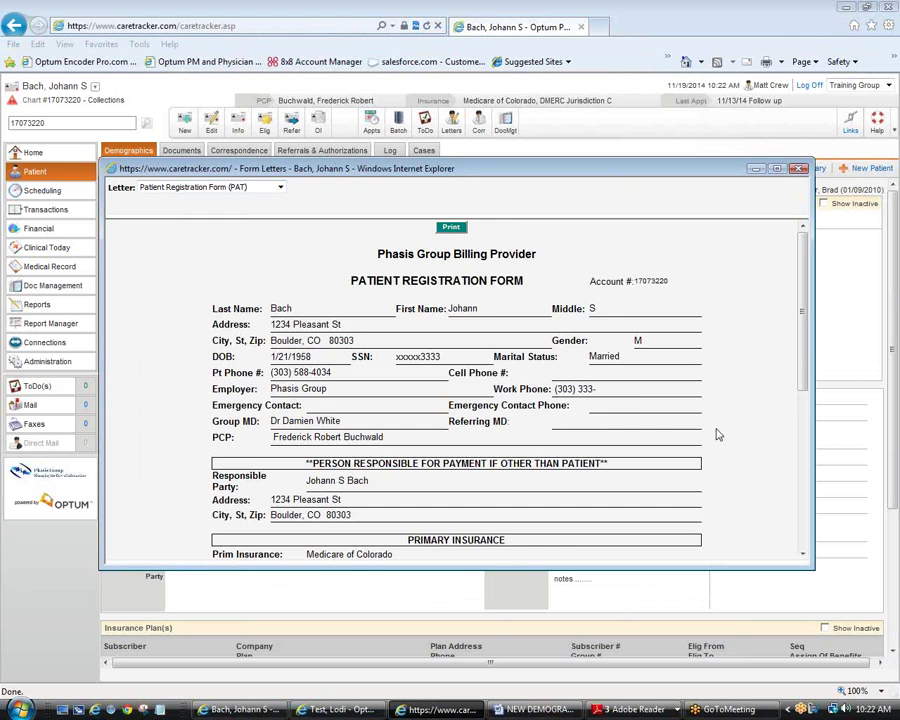
{"action": "scroll", "coordinate": [716, 434], "scroll_direction": "down", "scroll_amount": 1}
{"action": "scroll", "coordinate": [716, 434], "scroll_direction": "down", "scroll_amount": 2}
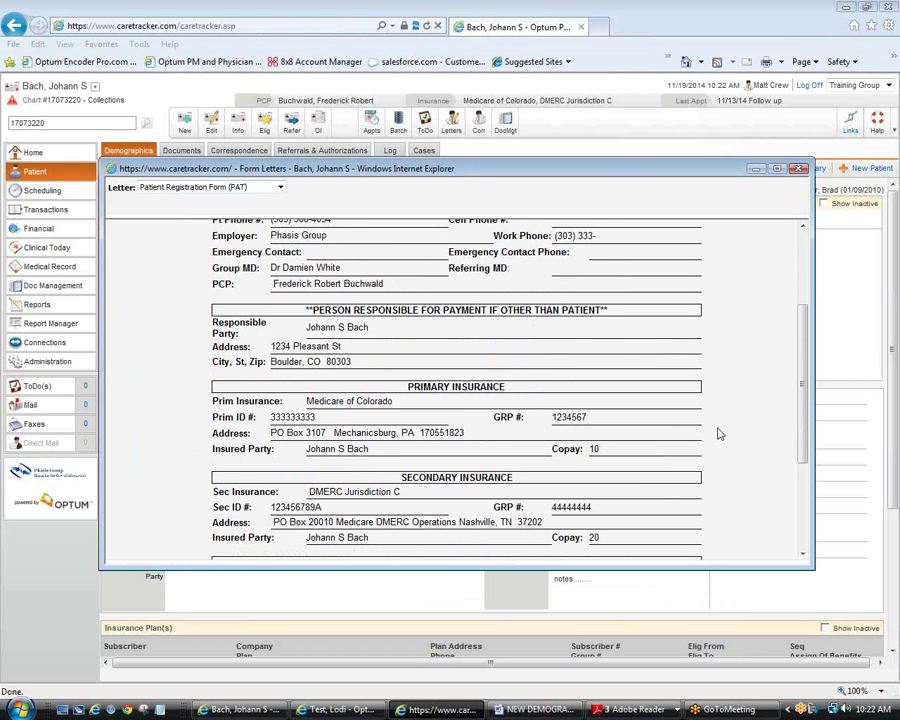
{"action": "scroll", "coordinate": [716, 432], "scroll_direction": "down", "scroll_amount": 3}
{"action": "scroll", "coordinate": [716, 426], "scroll_direction": "up", "scroll_amount": 6}
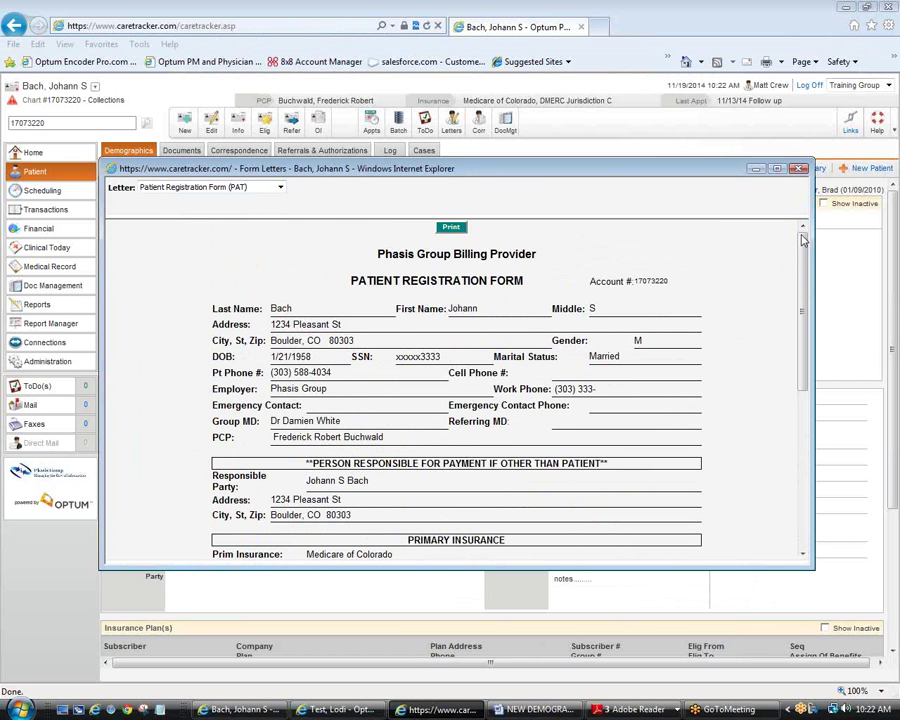
{"action": "left_click", "coordinate": [799, 168]}
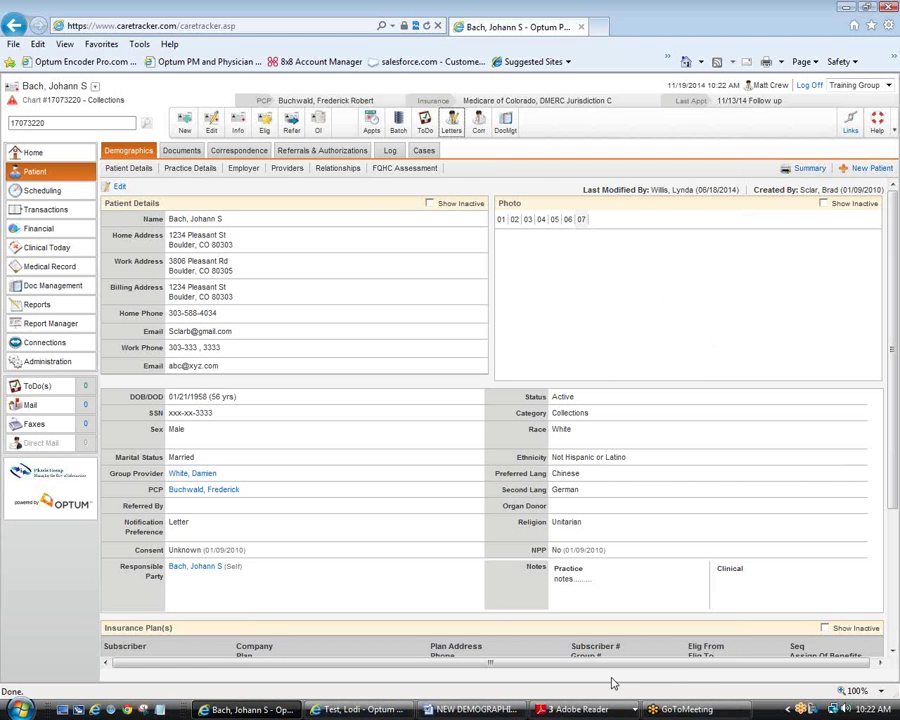
Step: Show the patient's Providers list of eight providers with addresses, phone and fax numbers
{"action": "left_click", "coordinate": [890, 170]}
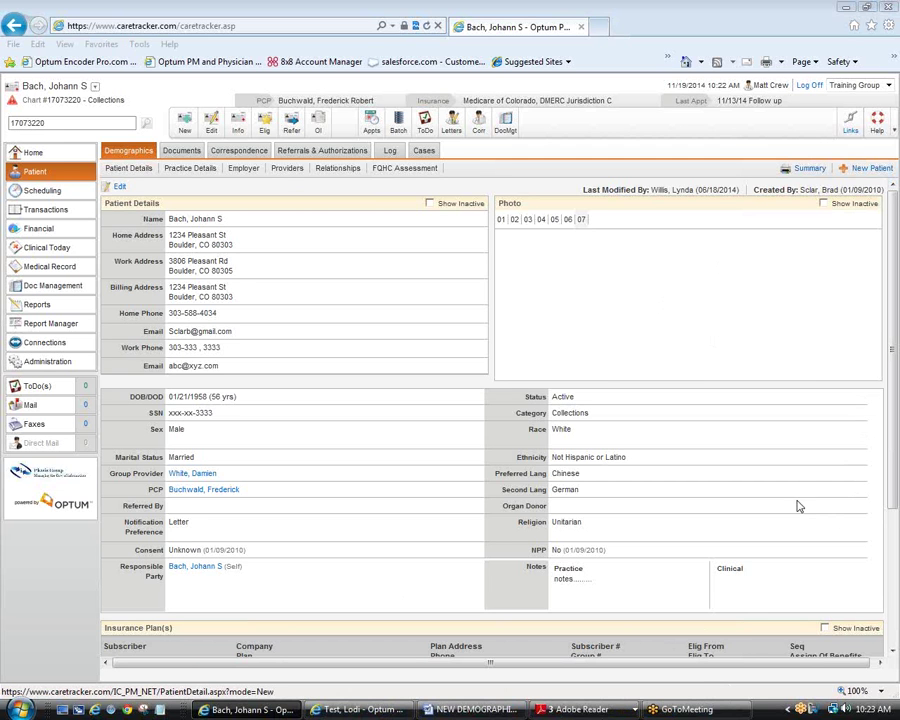
{"action": "left_click", "coordinate": [289, 172]}
{"action": "left_click", "coordinate": [289, 170]}
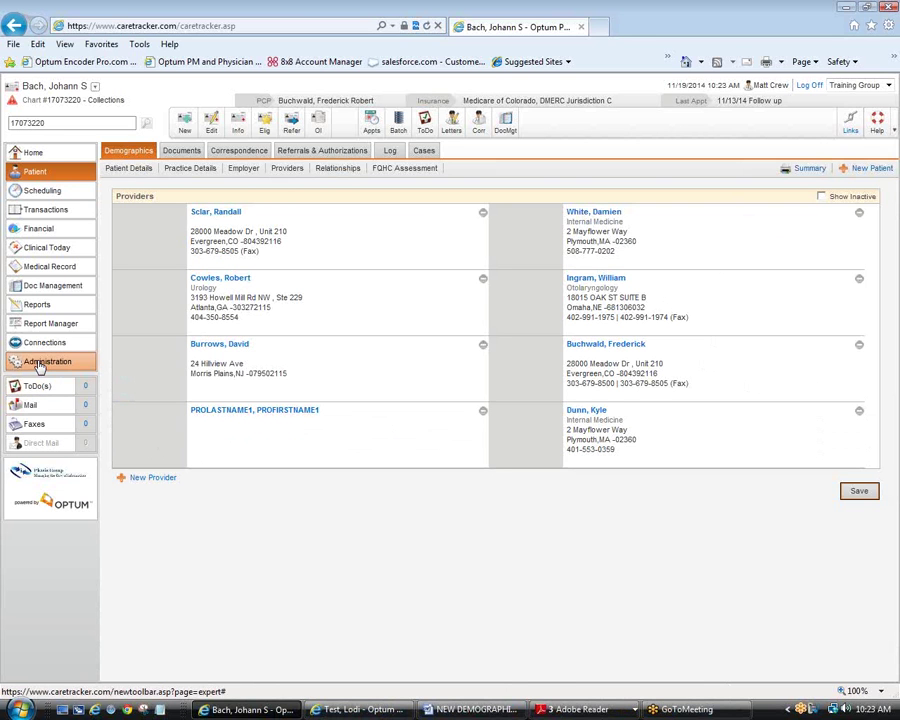
Step: In Administration > Provider Lookup, try a Colorado search using only a first name, and dismiss the last-name-required warning
{"action": "left_click", "coordinate": [40, 364]}
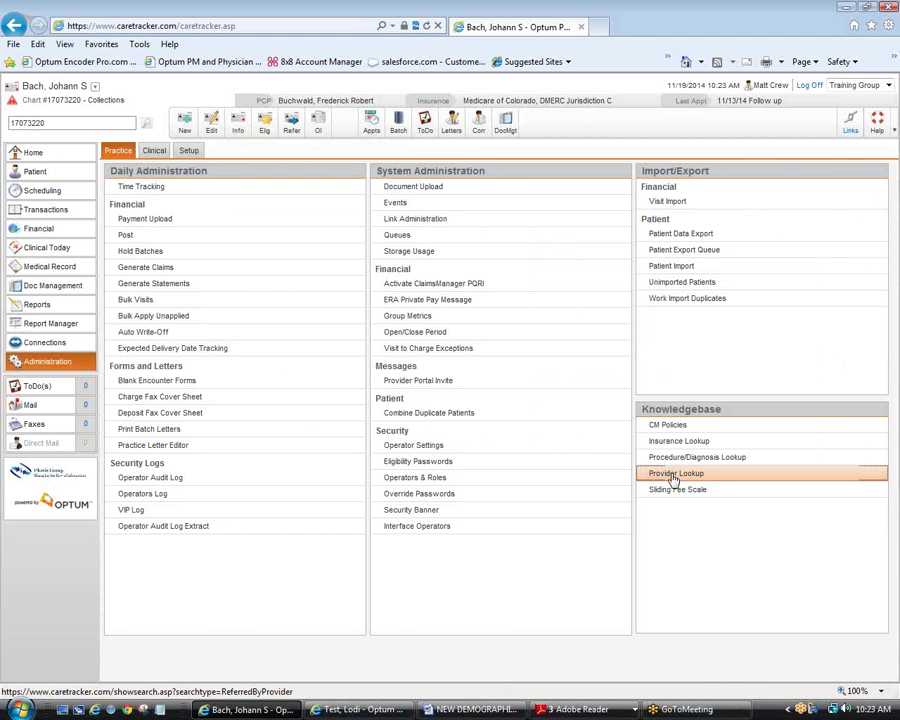
{"action": "left_click", "coordinate": [675, 476]}
{"action": "left_click", "coordinate": [257, 167]}
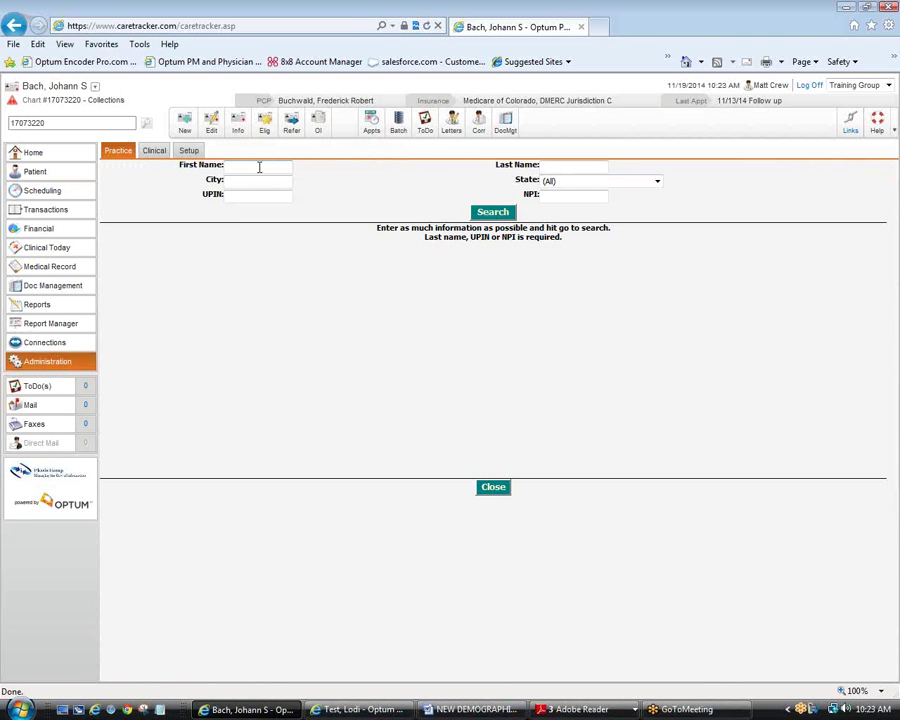
{"action": "type", "text": "vanderveen"}
{"action": "left_click", "coordinate": [657, 181]}
{"action": "left_click", "coordinate": [600, 261]}
{"action": "left_click", "coordinate": [496, 214]}
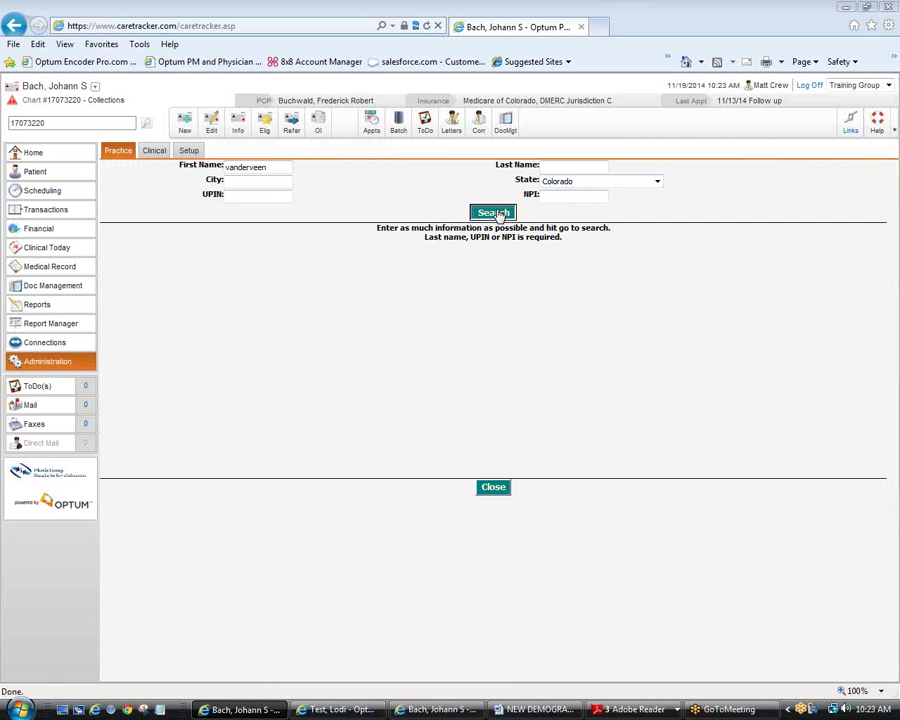
{"action": "left_click", "coordinate": [582, 405]}
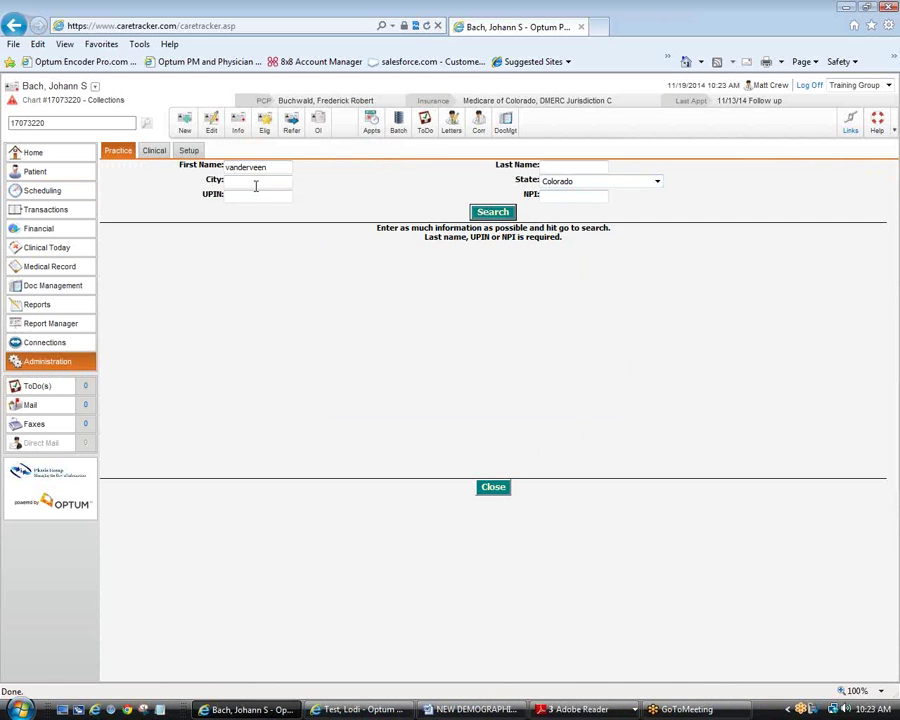
Step: Rerun the Colorado provider search with the provider's last name and first-name initials
{"action": "left_click", "coordinate": [572, 167]}
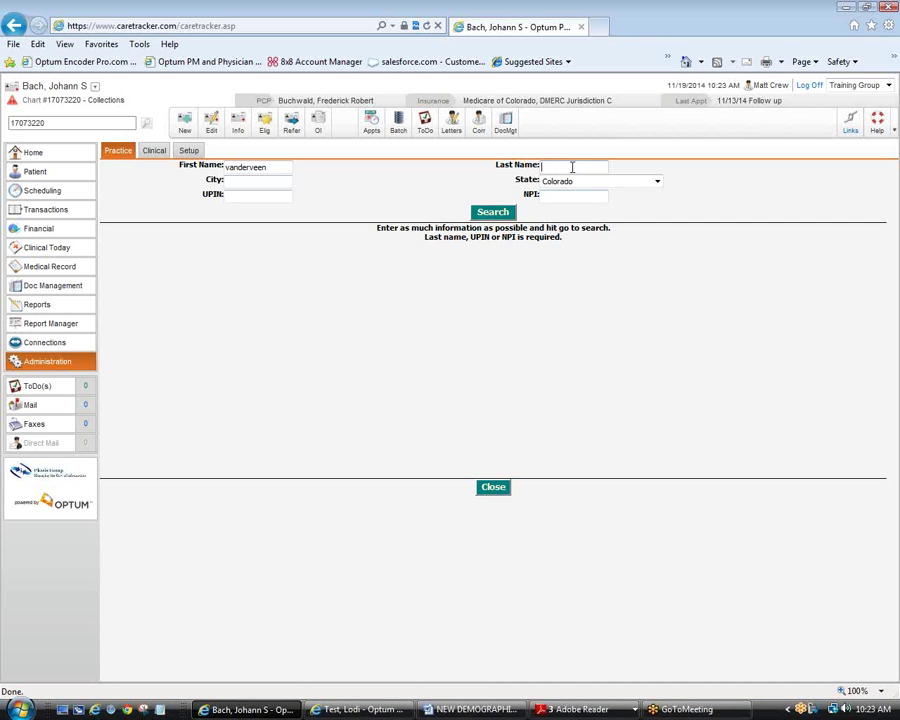
{"action": "type", "text": "Vanderveen"}
{"action": "key", "text": "shift+Tab"}
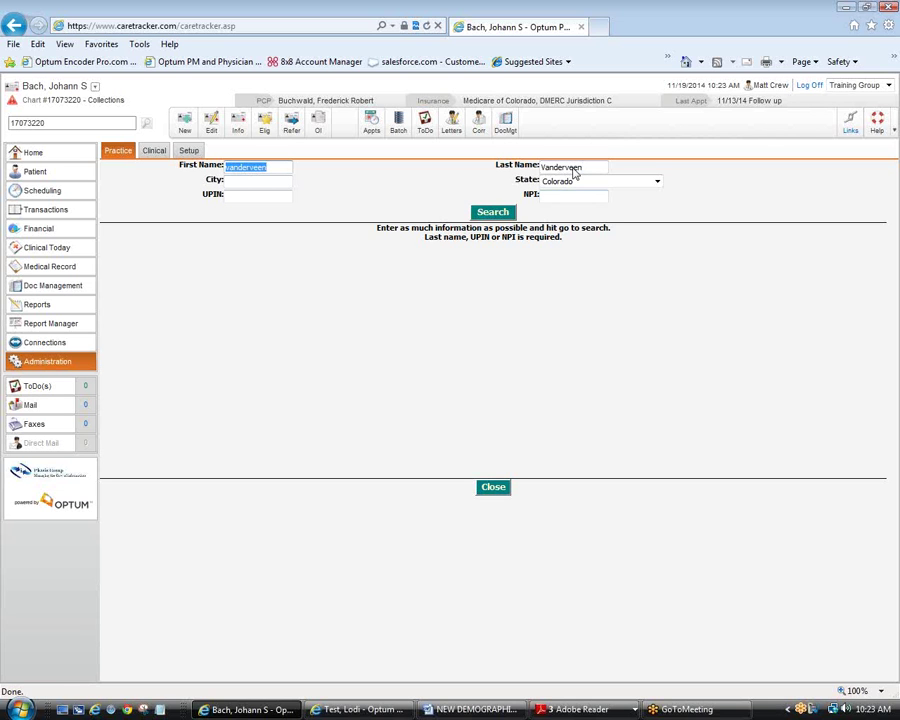
{"action": "type", "text": "ki"}
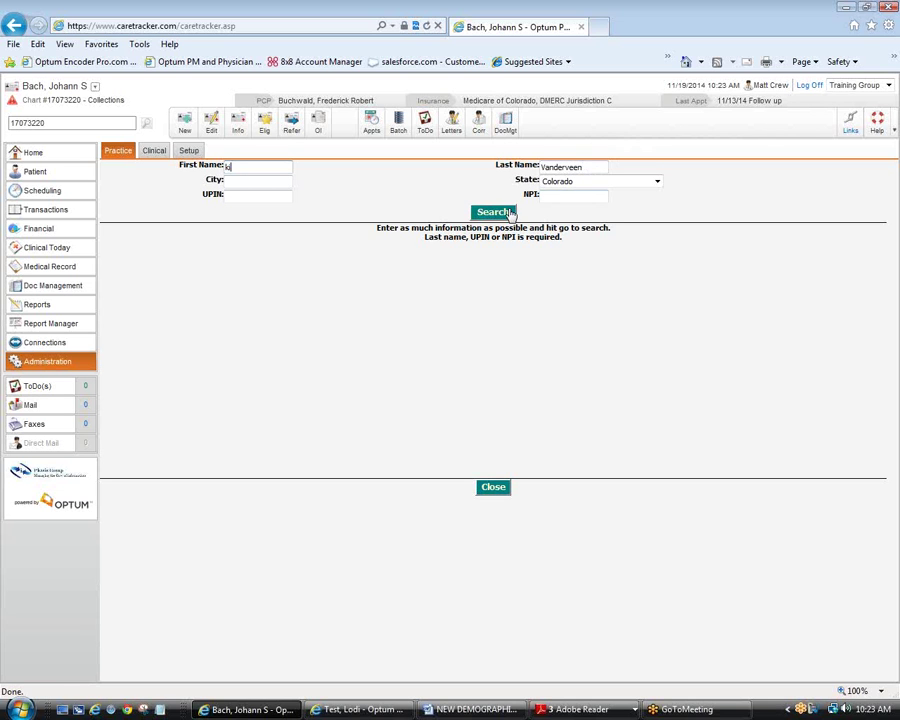
{"action": "left_click", "coordinate": [499, 213]}
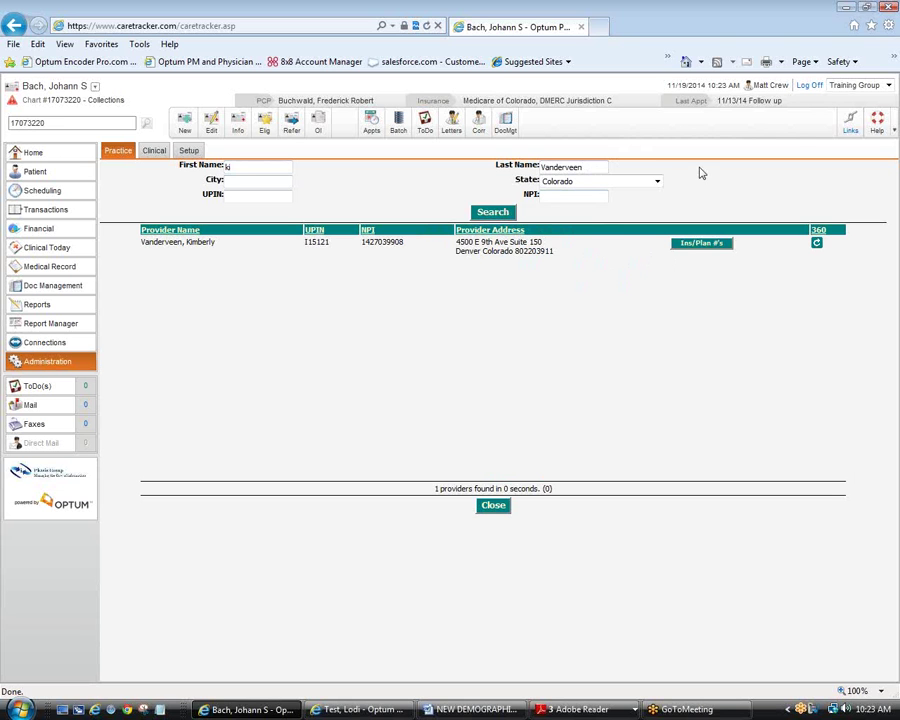
{"action": "left_click", "coordinate": [690, 242]}
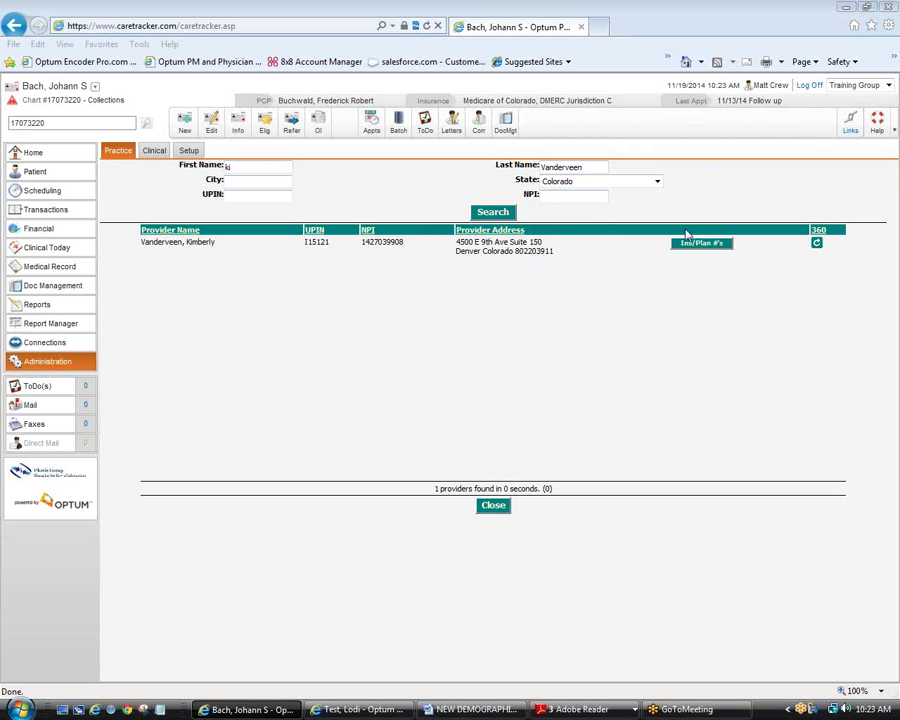
{"action": "left_click", "coordinate": [818, 245]}
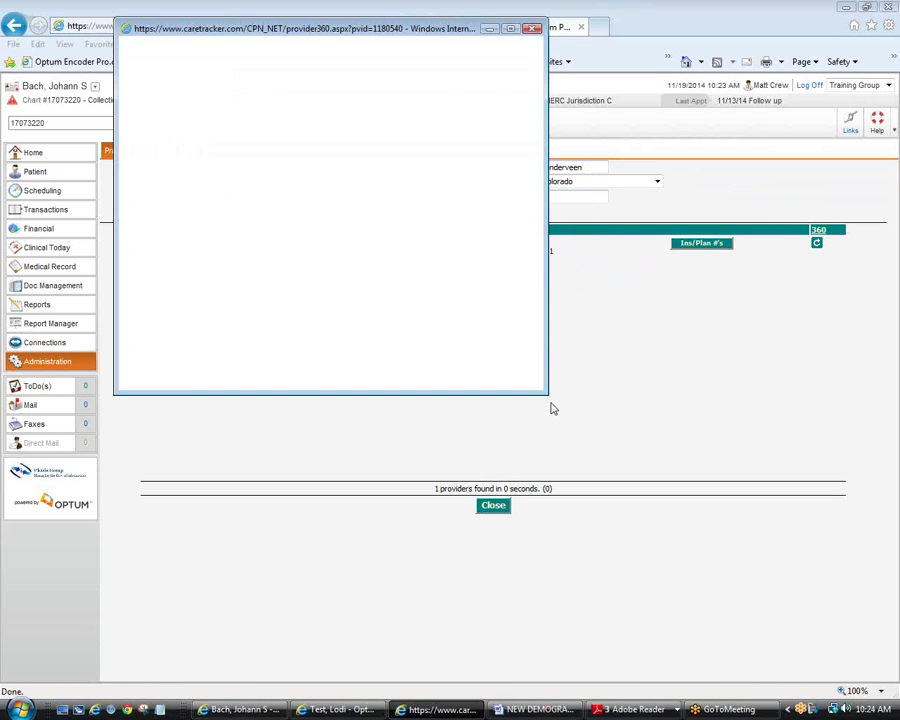
{"action": "left_click_drag", "start_coordinate": [541, 393], "coordinate": [682, 515]}
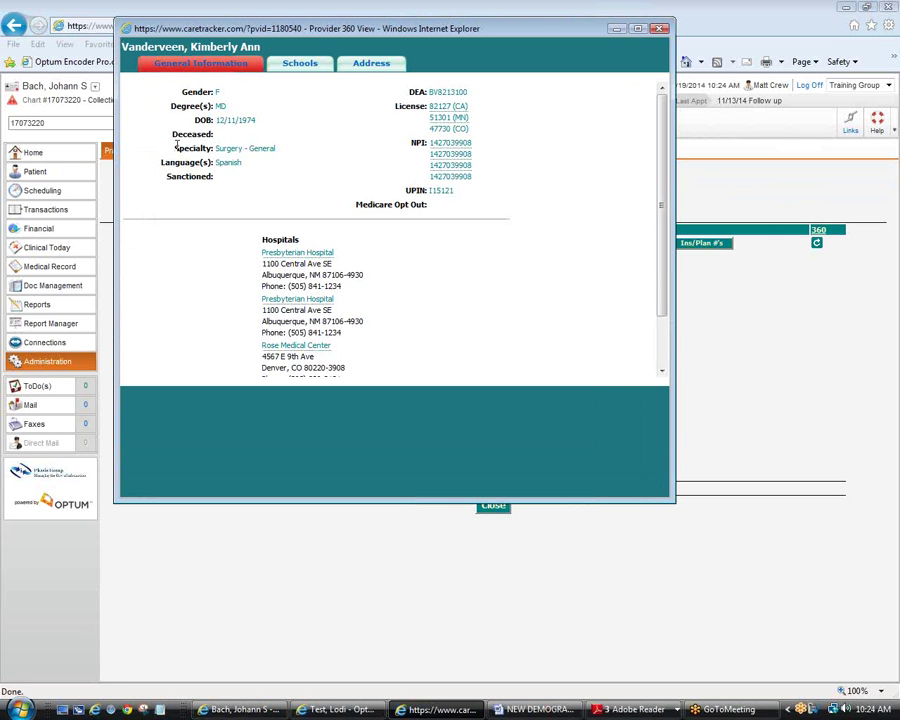
{"action": "left_click_drag", "start_coordinate": [177, 145], "coordinate": [280, 150]}
{"action": "left_click", "coordinate": [287, 152]}
{"action": "left_click", "coordinate": [659, 28]}
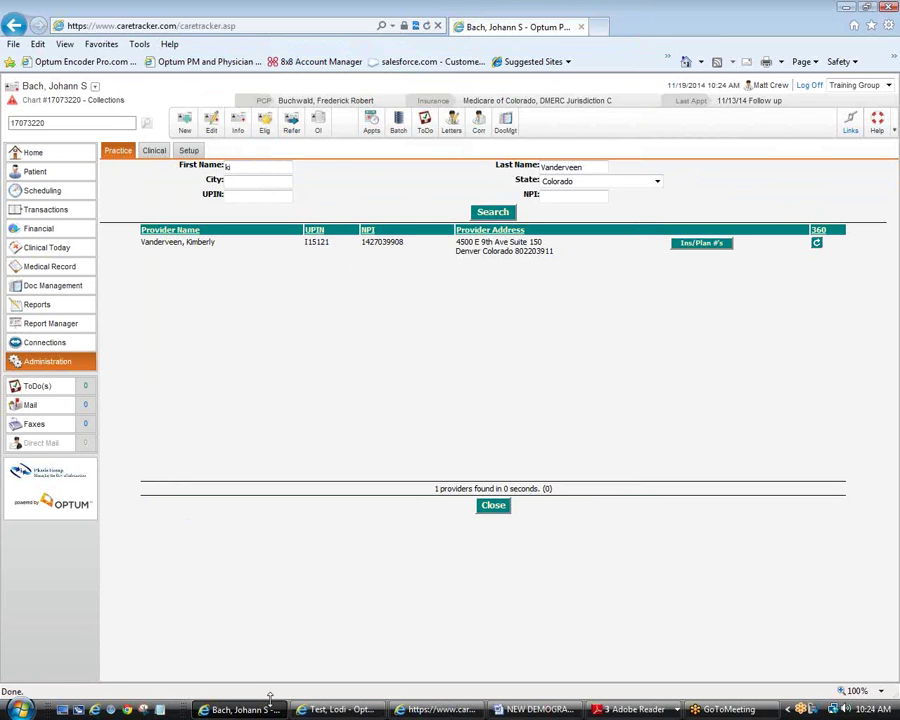
Step: Back on the current patient's Providers list, start a new provider with type Physician
{"action": "left_click", "coordinate": [322, 711]}
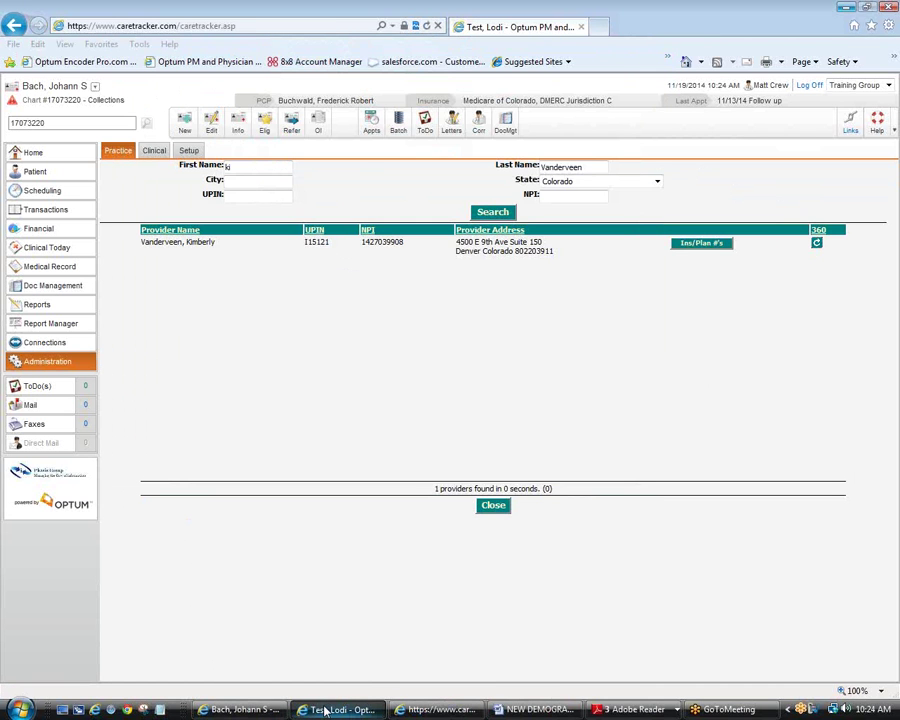
{"action": "left_click", "coordinate": [42, 174]}
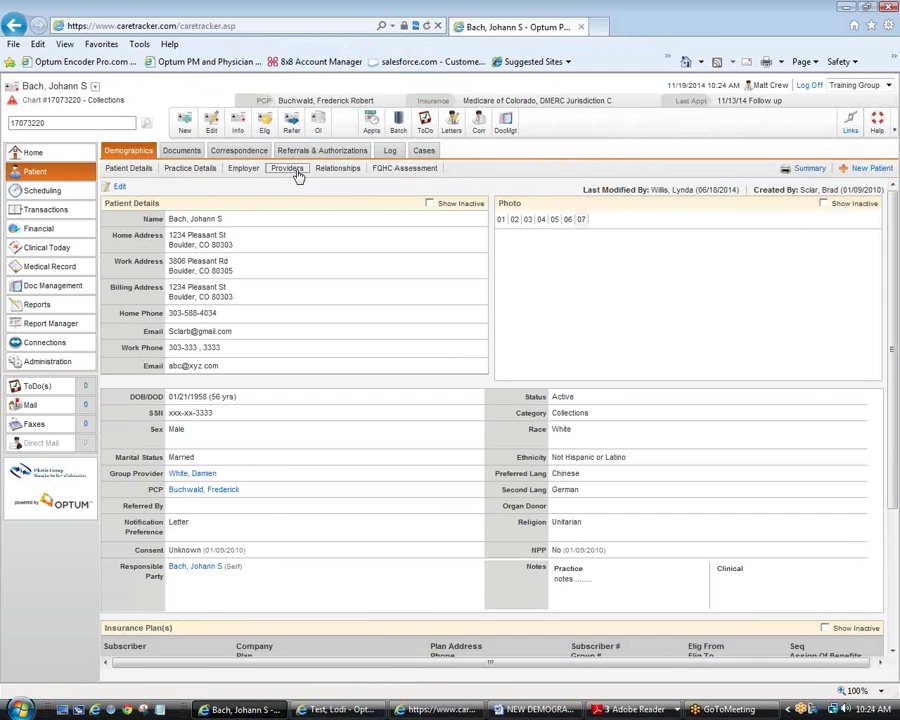
{"action": "left_click", "coordinate": [288, 170]}
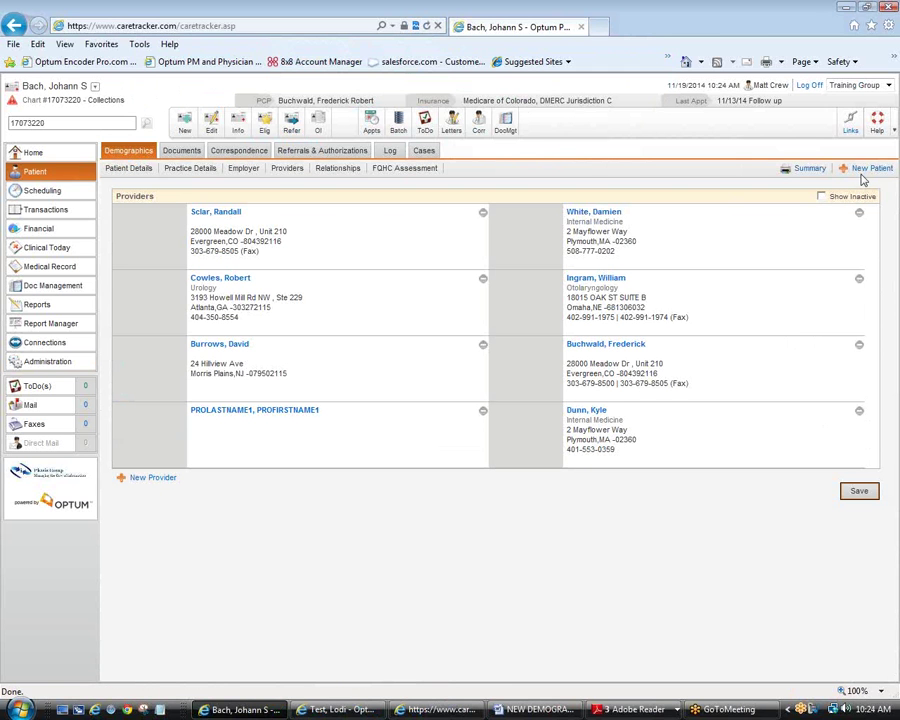
{"action": "left_click", "coordinate": [160, 481]}
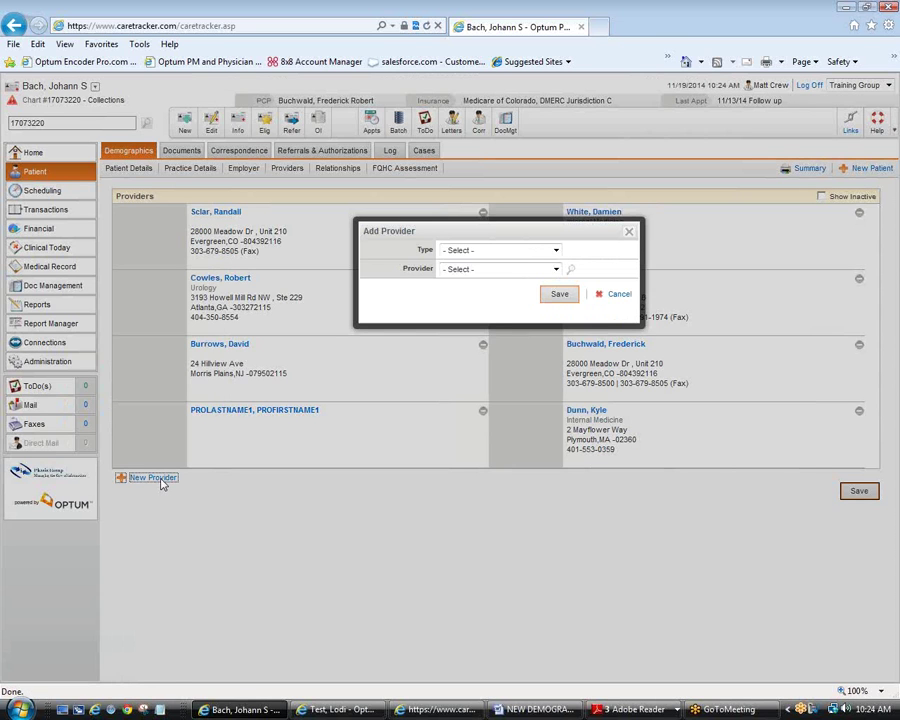
{"action": "left_click", "coordinate": [555, 250]}
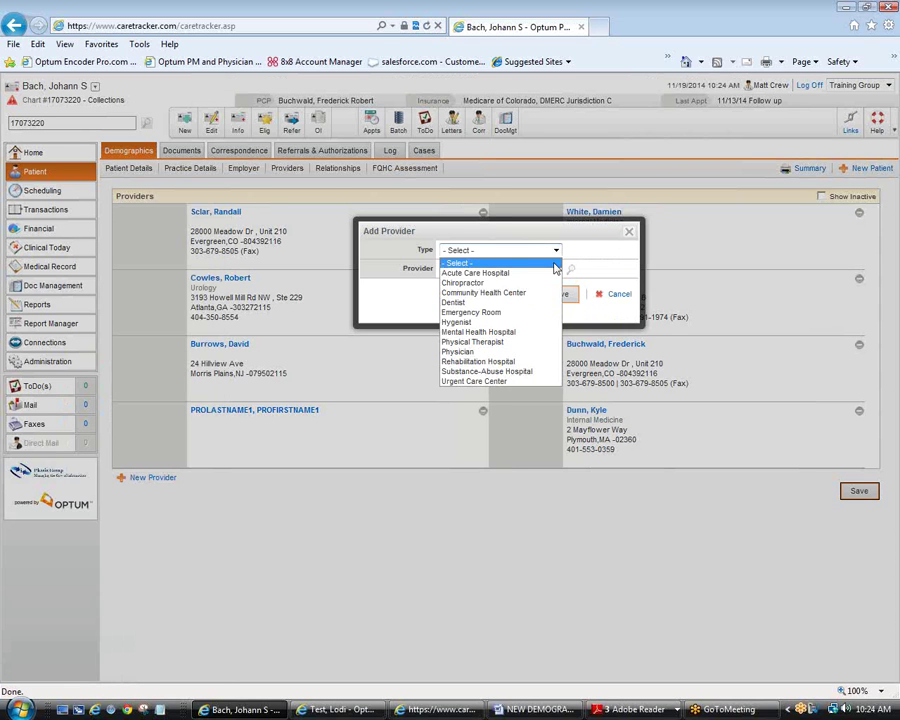
{"action": "left_click", "coordinate": [490, 352]}
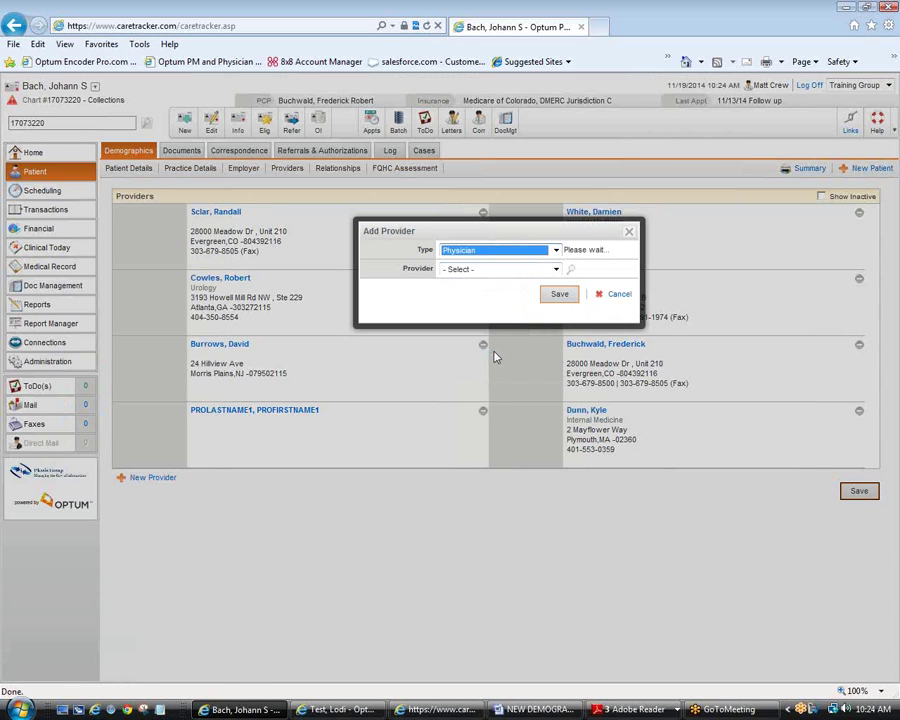
Step: Look up the provider by last name, first-name initials and Colorado, and add the found physician
{"action": "left_click", "coordinate": [570, 273]}
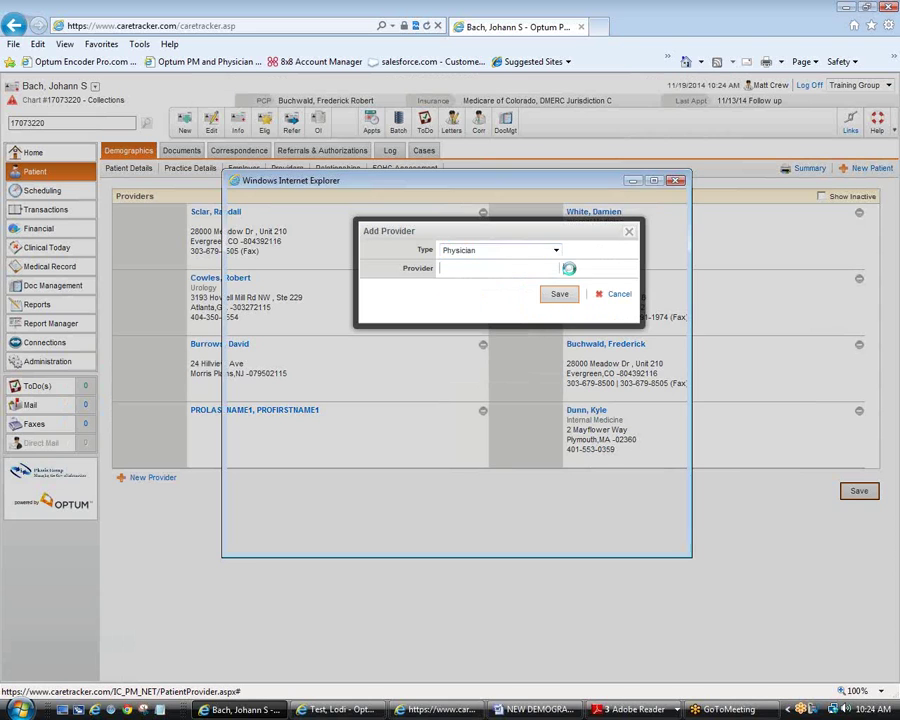
{"action": "left_click", "coordinate": [512, 205]}
{"action": "type", "text": "vanderveen"}
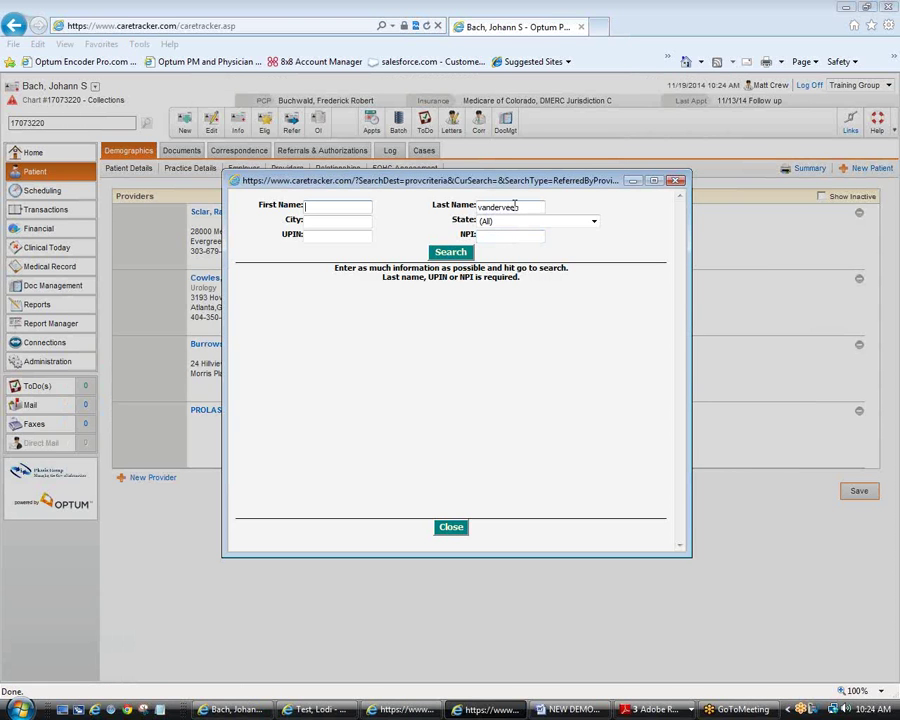
{"action": "key", "text": "shift+Tab"}
{"action": "type", "text": "ki"}
{"action": "left_click", "coordinate": [595, 224]}
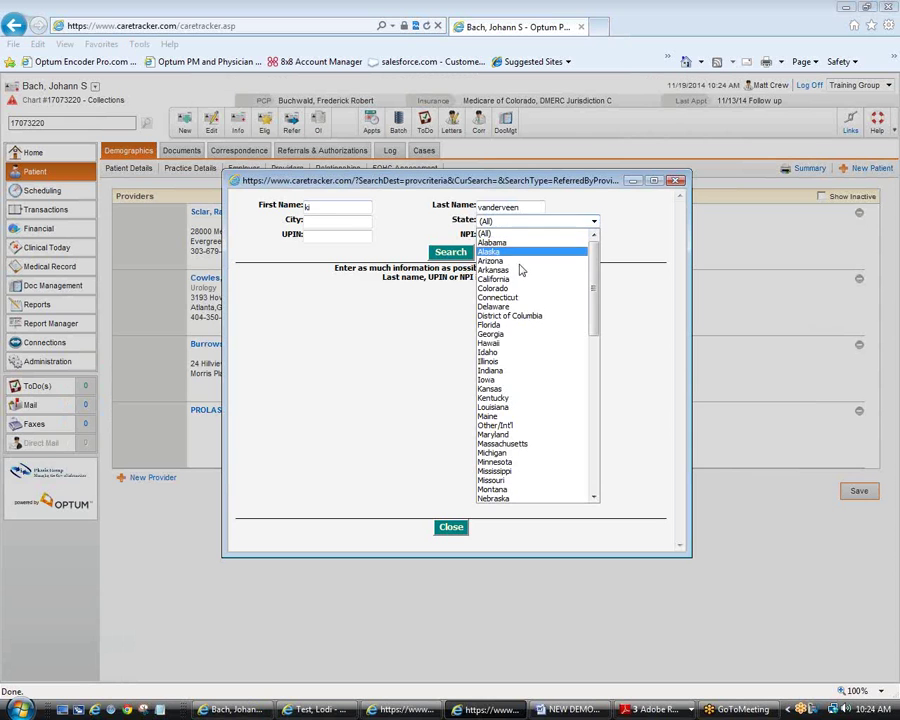
{"action": "left_click", "coordinate": [516, 281]}
{"action": "left_click", "coordinate": [452, 253]}
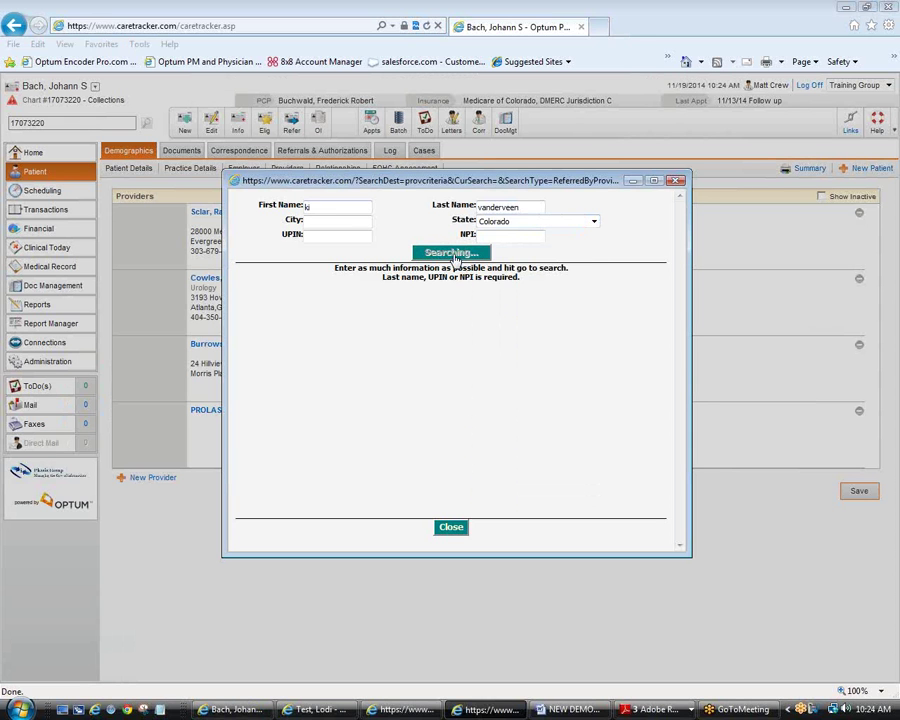
{"action": "left_click", "coordinate": [466, 292]}
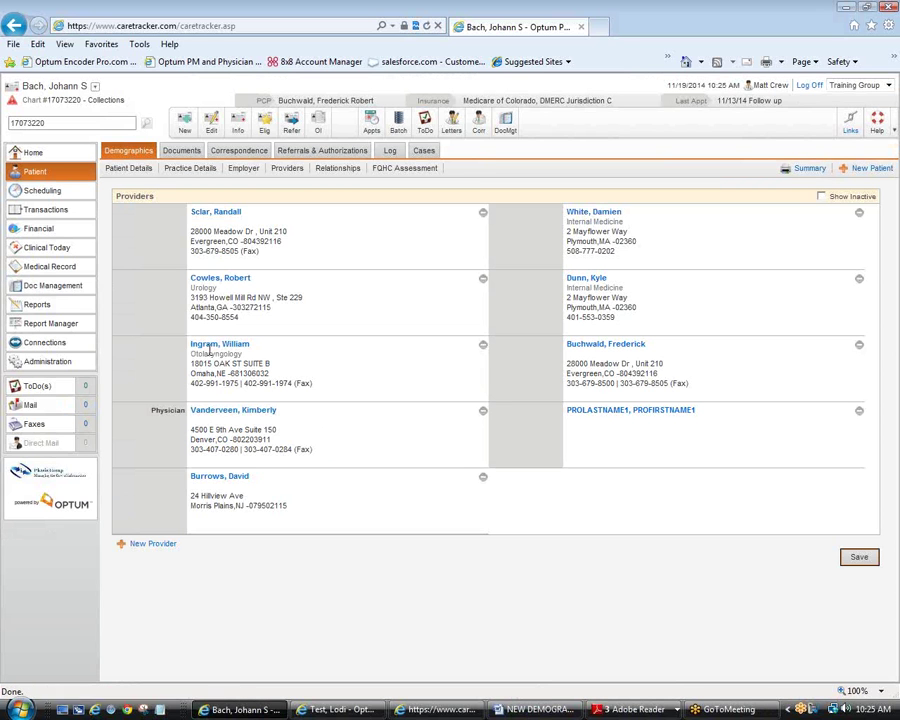
{"action": "left_click", "coordinate": [214, 345]}
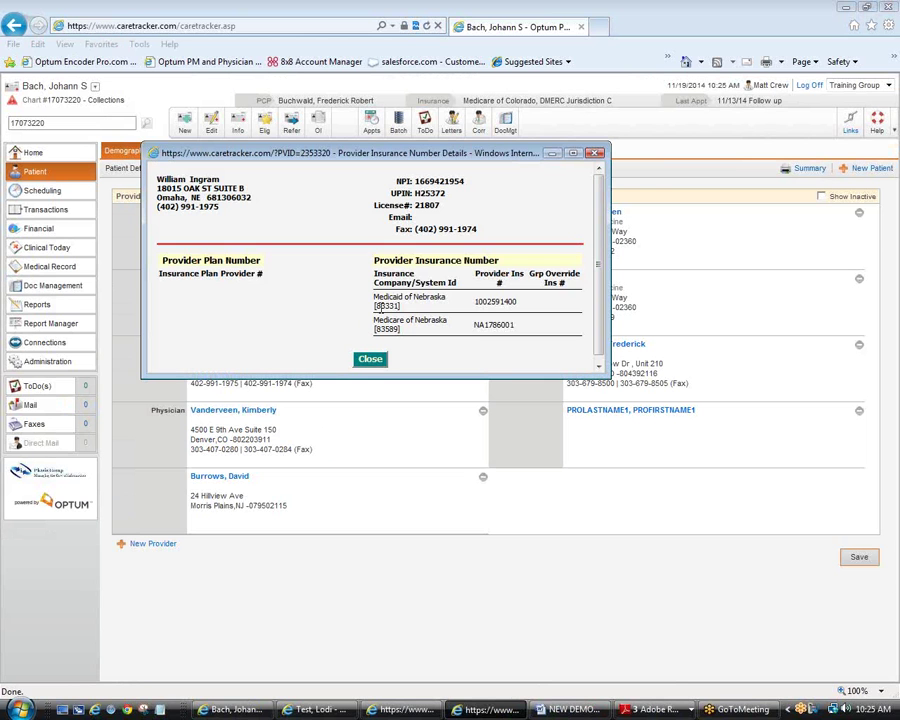
{"action": "left_click", "coordinate": [596, 154]}
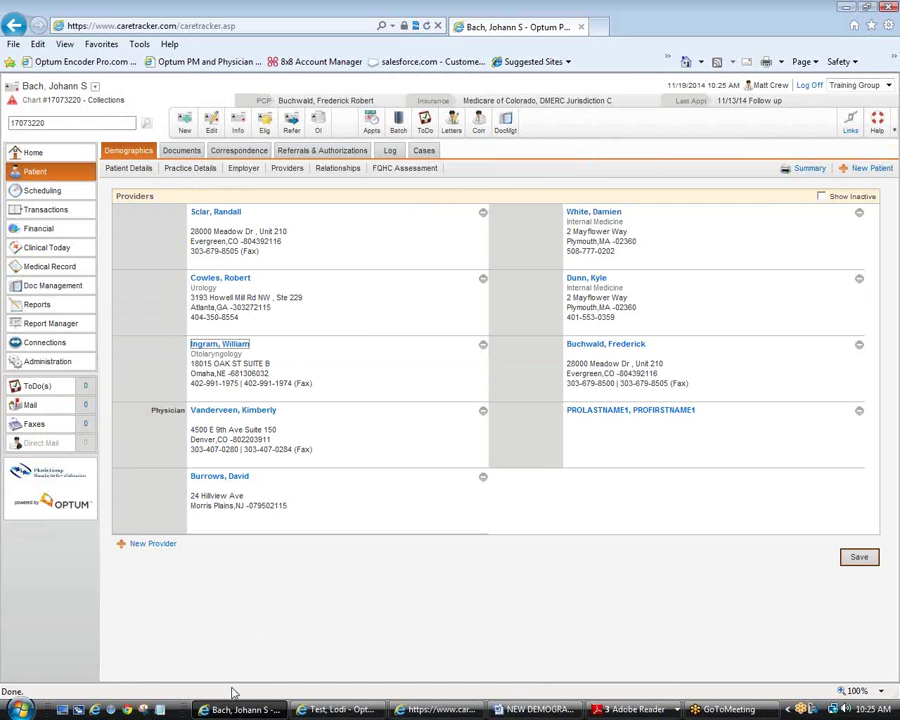
{"action": "left_click", "coordinate": [428, 710]}
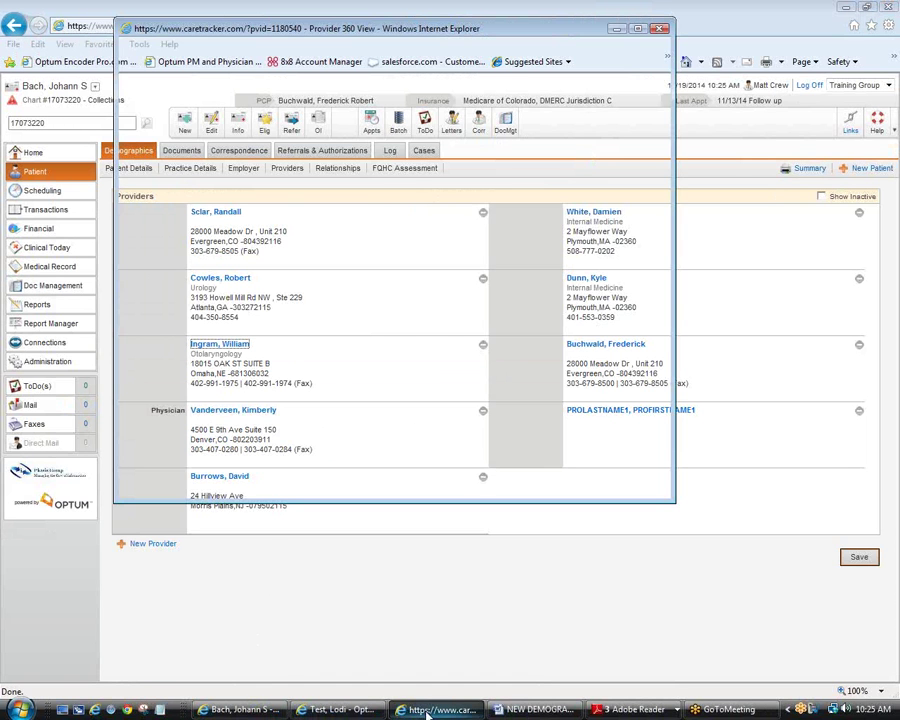
{"action": "left_click", "coordinate": [660, 29]}
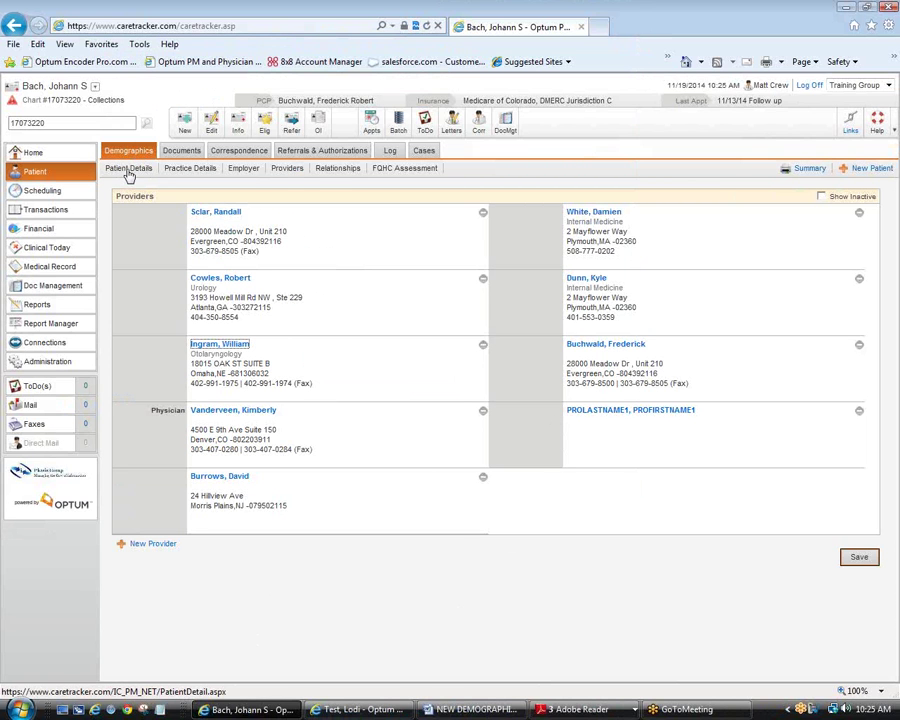
Step: Show Patient Details and scroll to the insurance plans: Medicare of Colorado, DMERC, Workers Comp, Golden Rule
{"action": "left_click", "coordinate": [129, 169]}
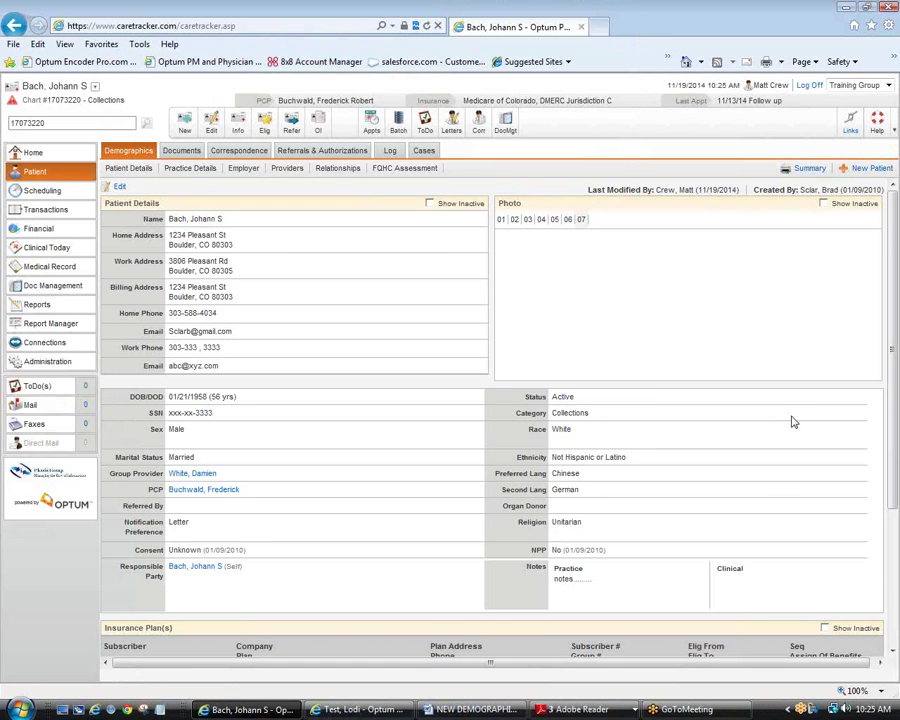
{"action": "scroll", "coordinate": [792, 422], "scroll_direction": "down", "scroll_amount": 2}
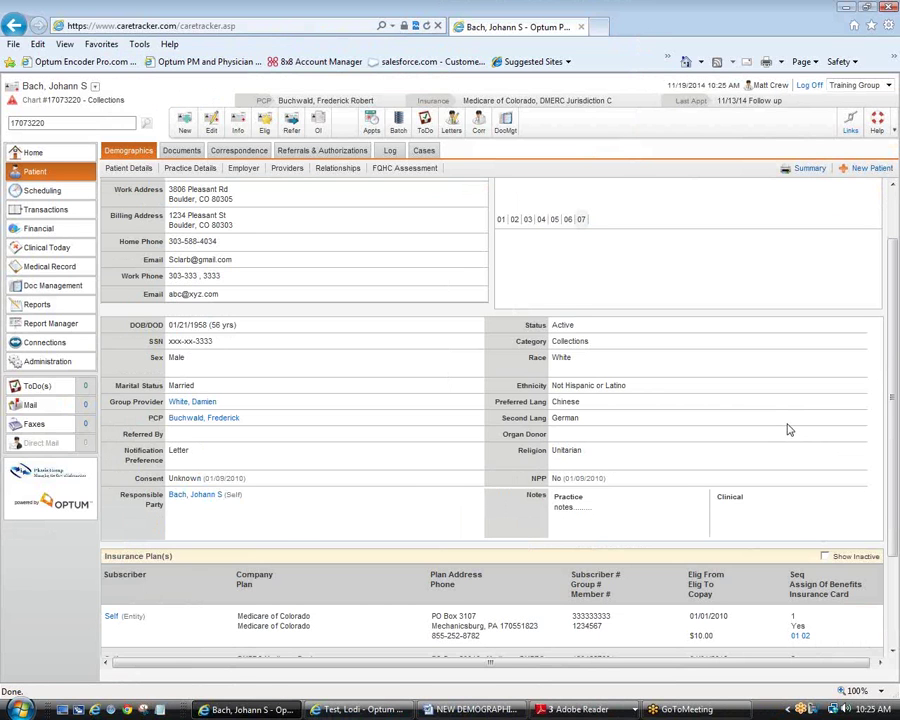
{"action": "scroll", "coordinate": [892, 424], "scroll_direction": "down", "scroll_amount": 3}
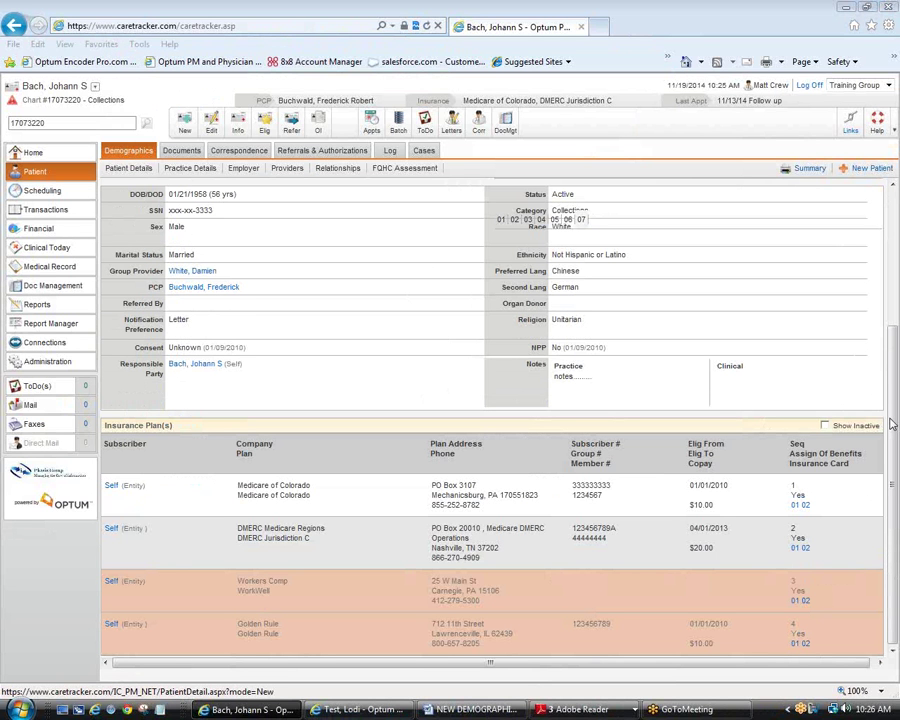
{"action": "left_click", "coordinate": [63, 268]}
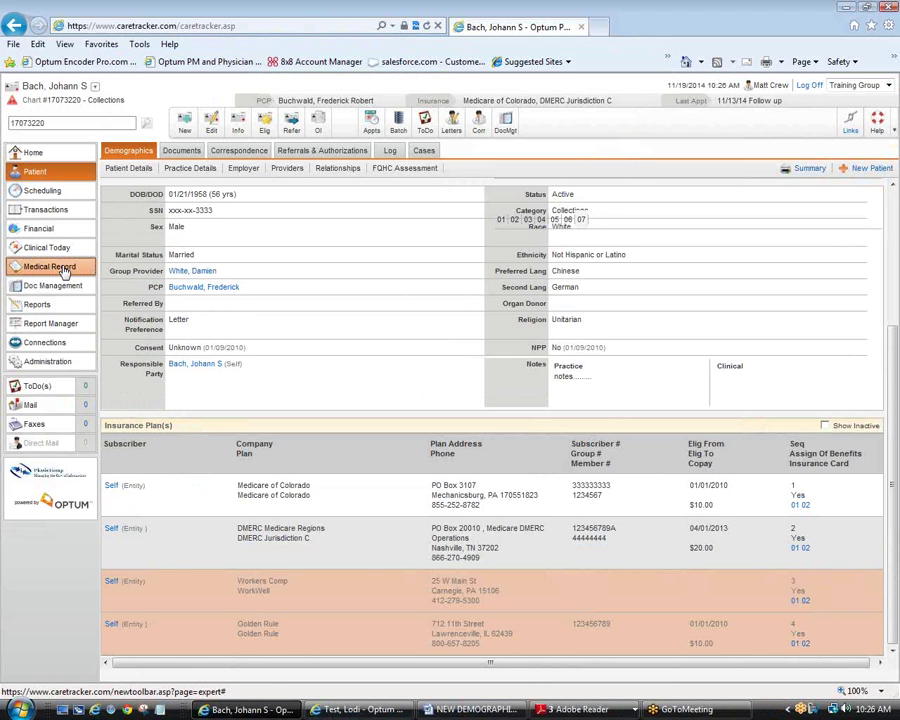
Step: Open the patient's Chart Summary from Medical Record and dismiss the Clinical Alerts popup
{"action": "left_click", "coordinate": [64, 268]}
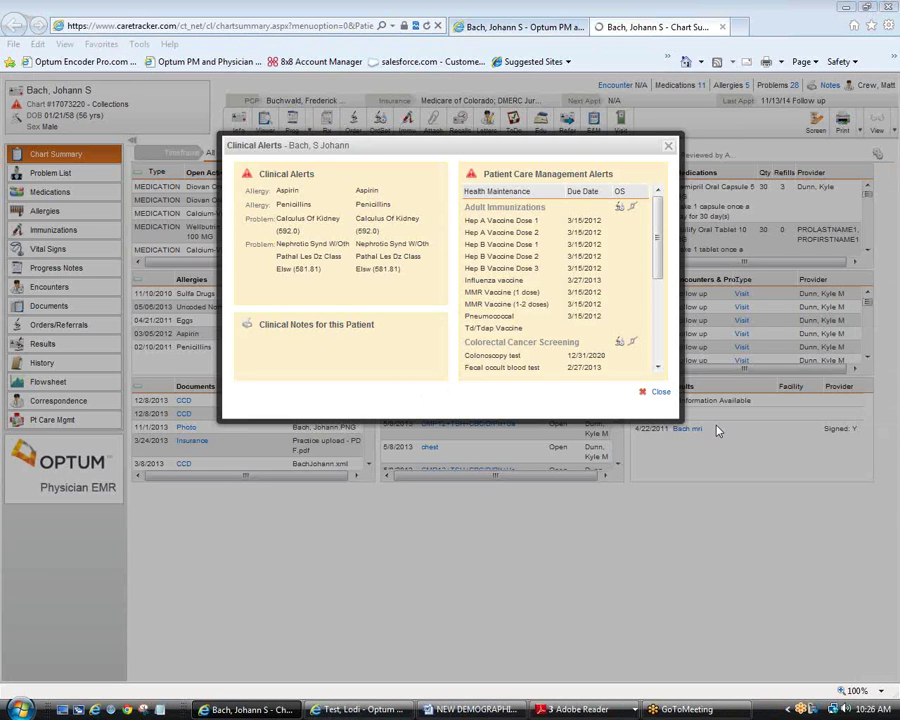
{"action": "left_click", "coordinate": [716, 430]}
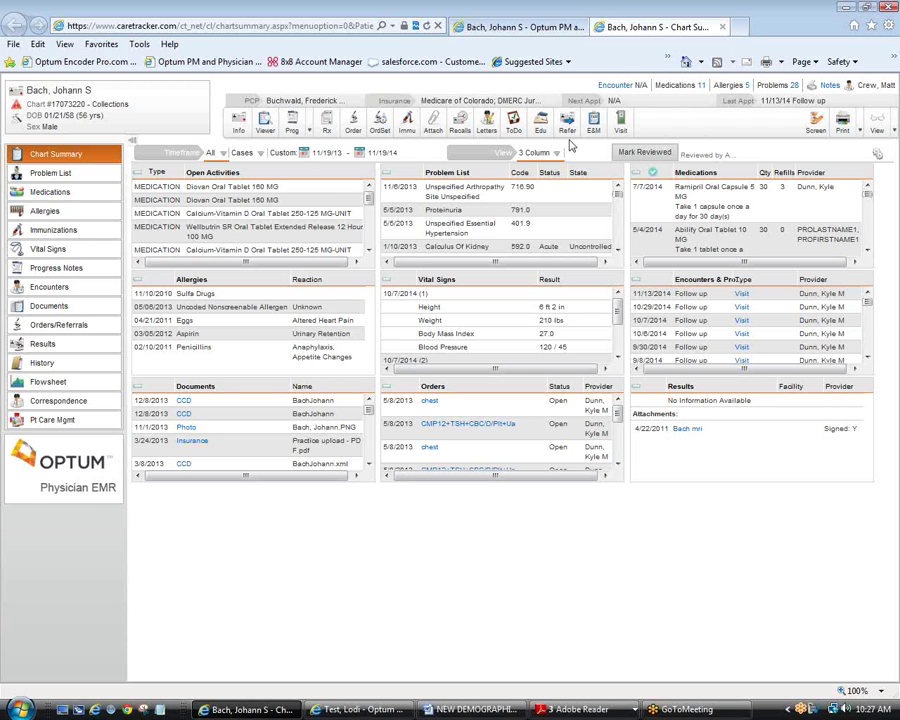
Step: Close the Chart Summary tab to return to the patient's Demographics page
{"action": "left_click", "coordinate": [723, 28]}
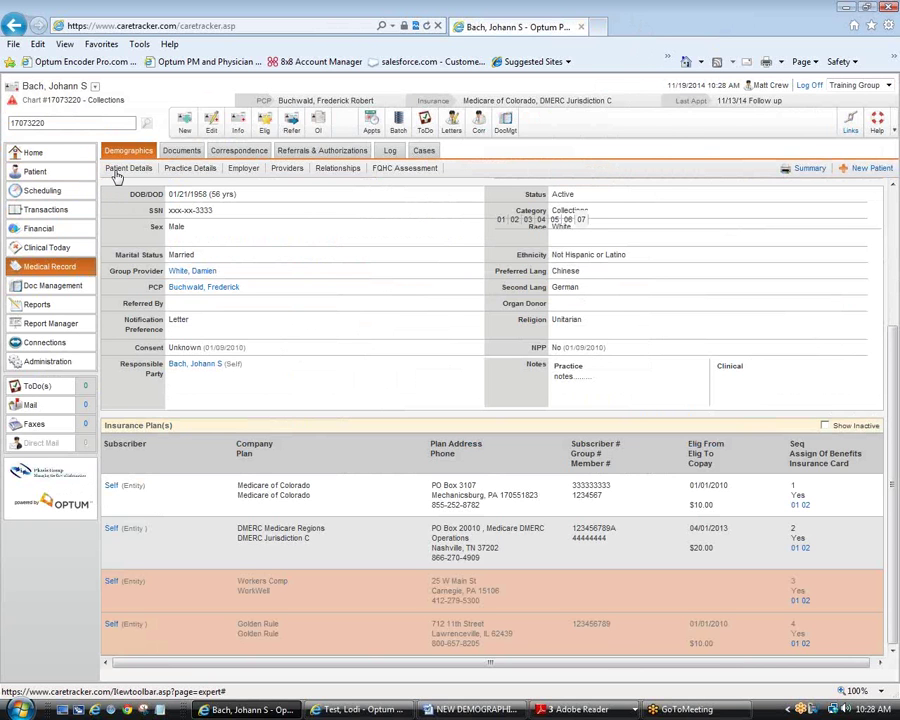
Step: Show Patient Details with the patient's home, work and billing addresses, phones and emails
{"action": "left_click", "coordinate": [120, 170]}
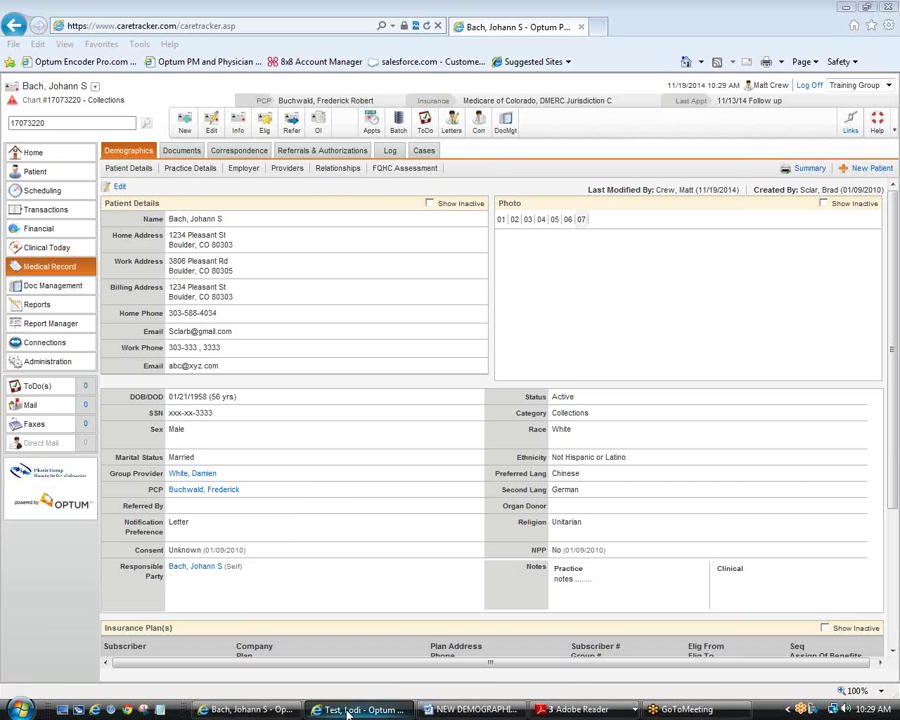
Step: Switch to the Test, Lodi patient window and put its Demographics into edit mode
{"action": "left_click", "coordinate": [348, 712]}
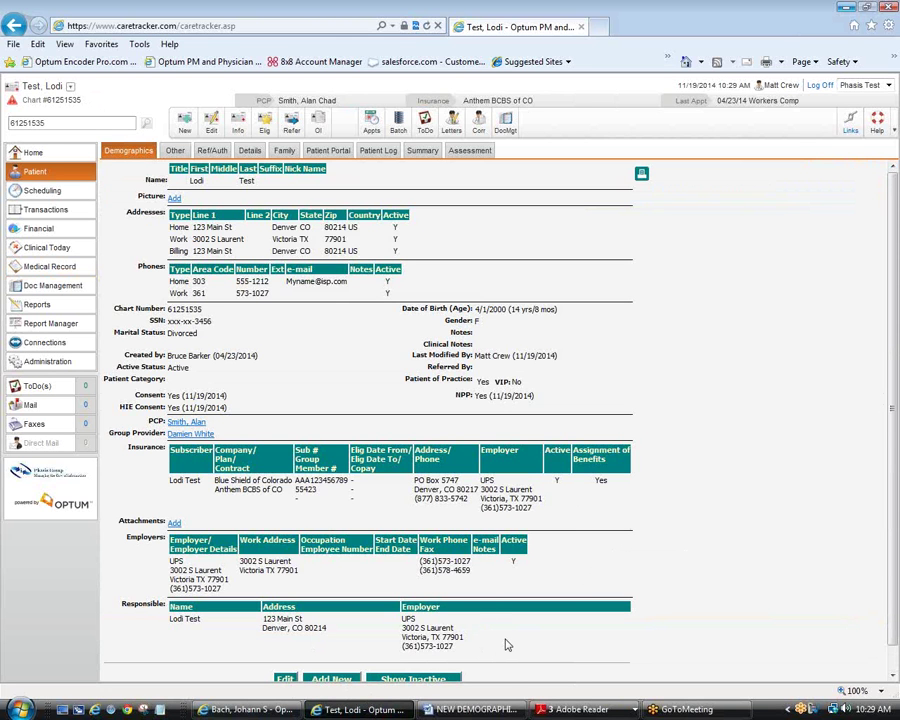
{"action": "scroll", "coordinate": [506, 645], "scroll_direction": "down", "scroll_amount": 2}
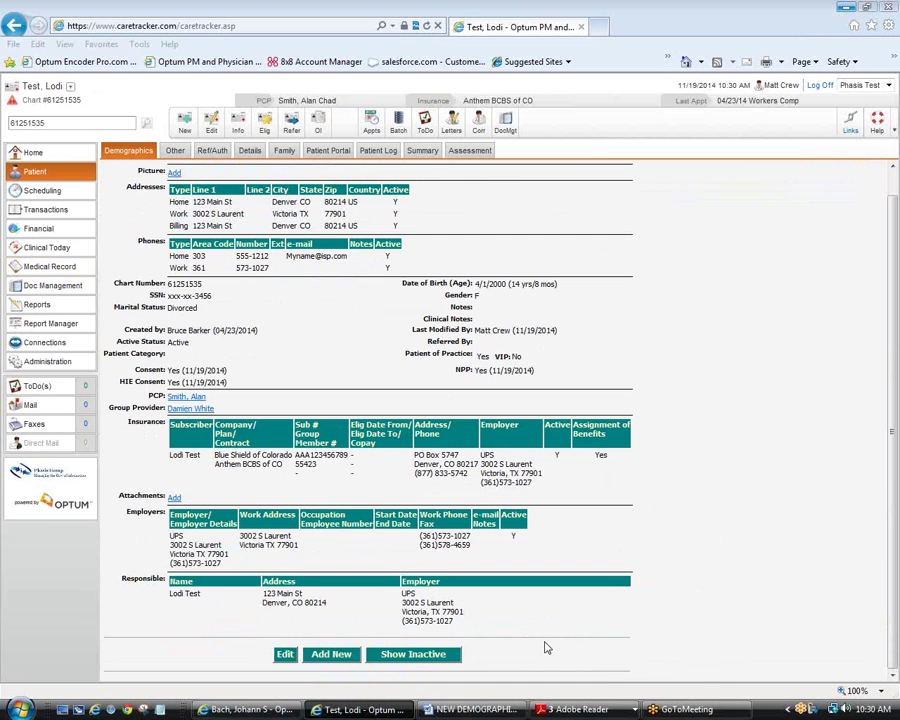
{"action": "left_click", "coordinate": [285, 655]}
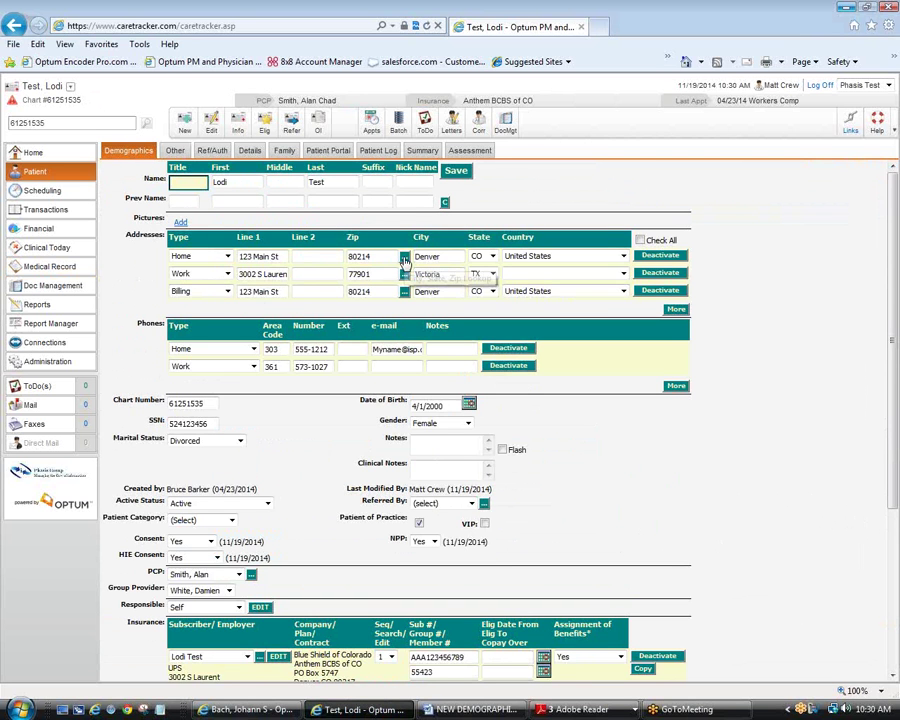
Step: Change the Home zip to 80127 (Littleton, CO), deactivate that row, and add a new address row
{"action": "left_click", "coordinate": [404, 262]}
{"action": "key", "text": "BackSpace"}
{"action": "key", "text": "BackSpace"}
{"action": "key", "text": "BackSpace"}
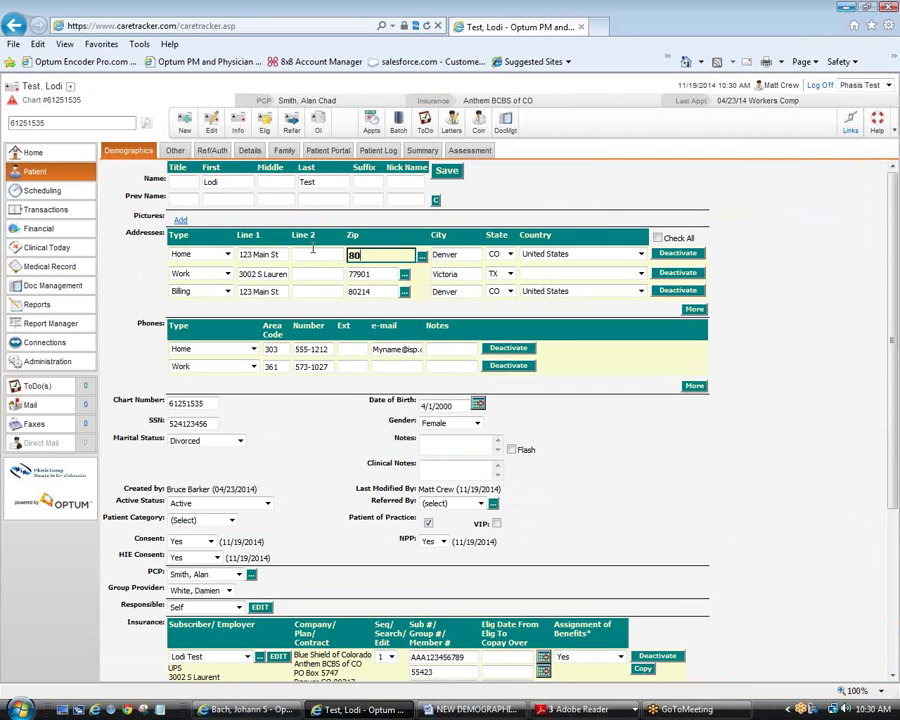
{"action": "type", "text": "127"}
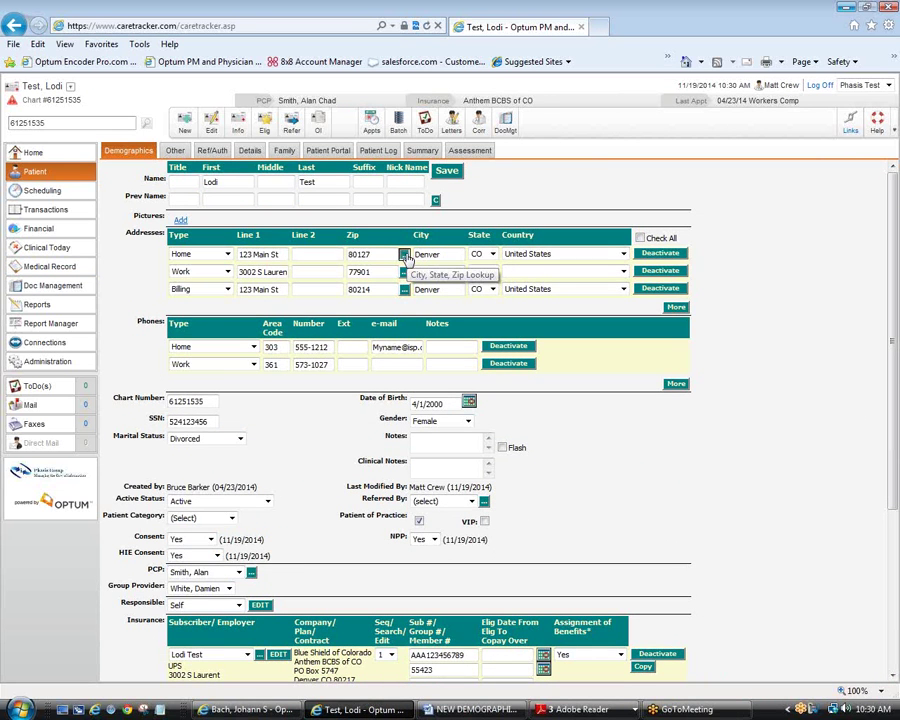
{"action": "left_click", "coordinate": [406, 257]}
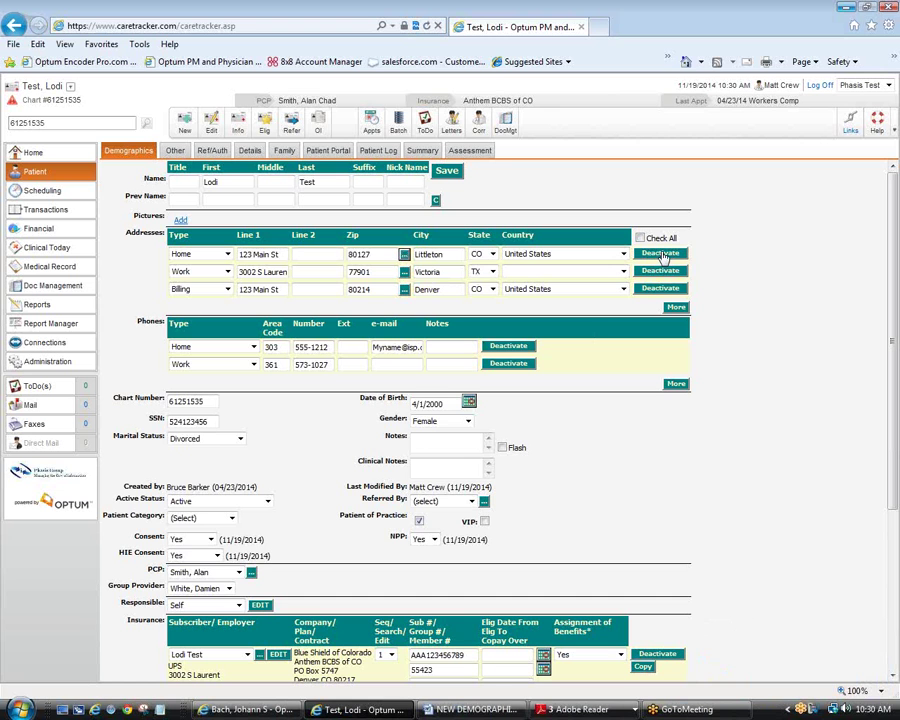
{"action": "left_click", "coordinate": [660, 255]}
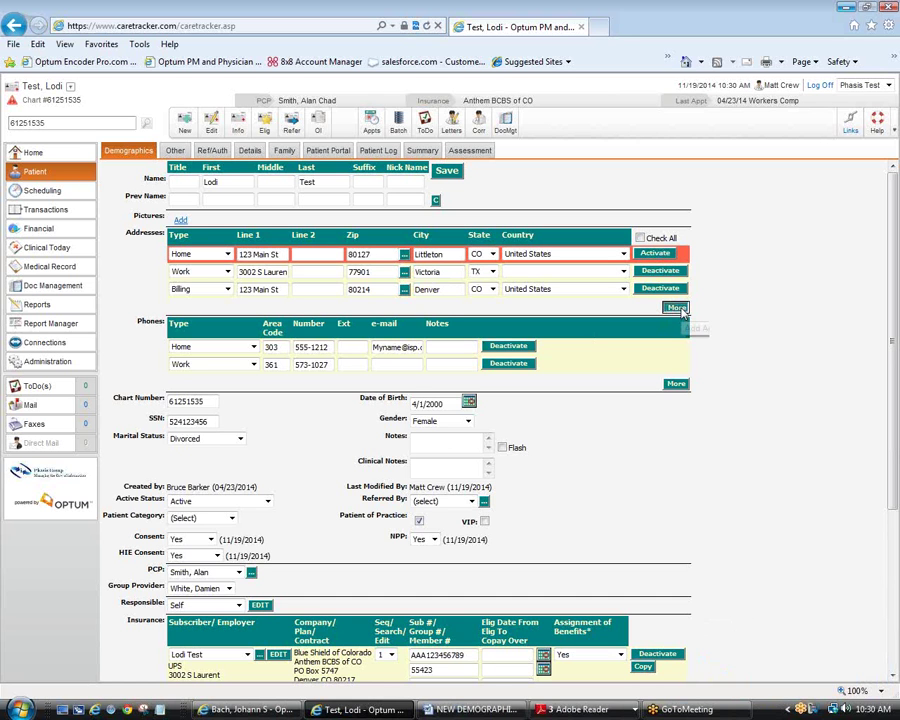
{"action": "left_click", "coordinate": [677, 308]}
Step: Make the new row a Home address: 123 Main St, zip 80110, Englewood, CO
{"action": "left_click", "coordinate": [227, 308]}
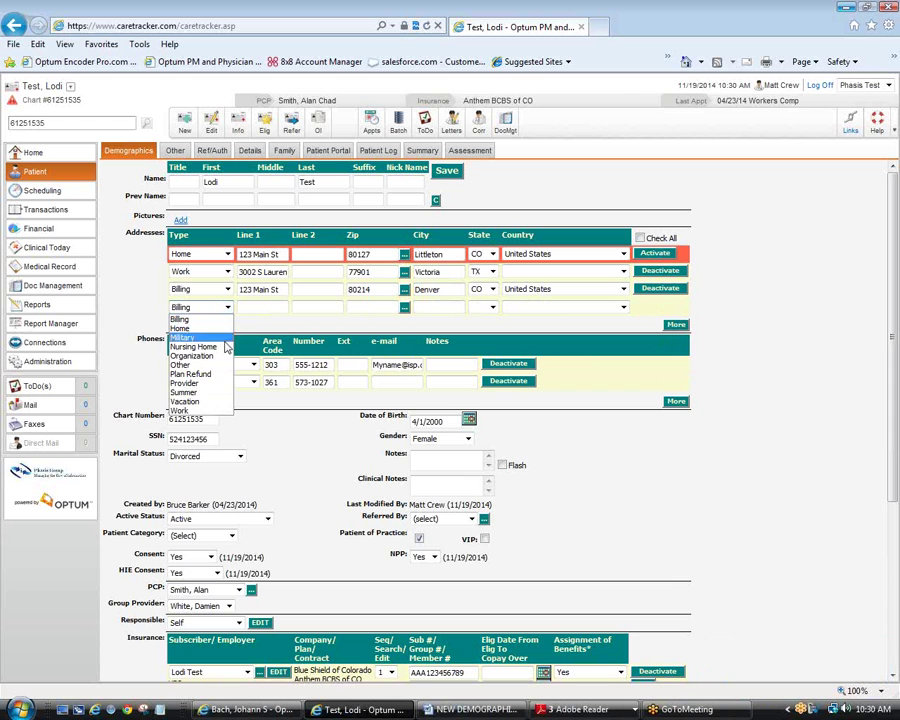
{"action": "left_click", "coordinate": [222, 328]}
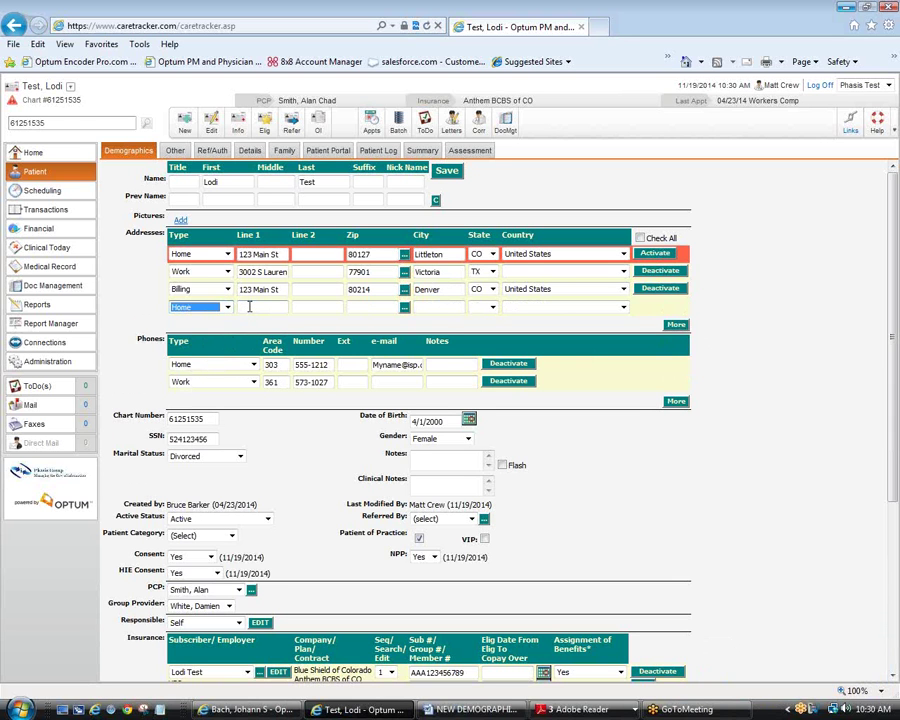
{"action": "left_click", "coordinate": [250, 307]}
{"action": "type", "text": "123"}
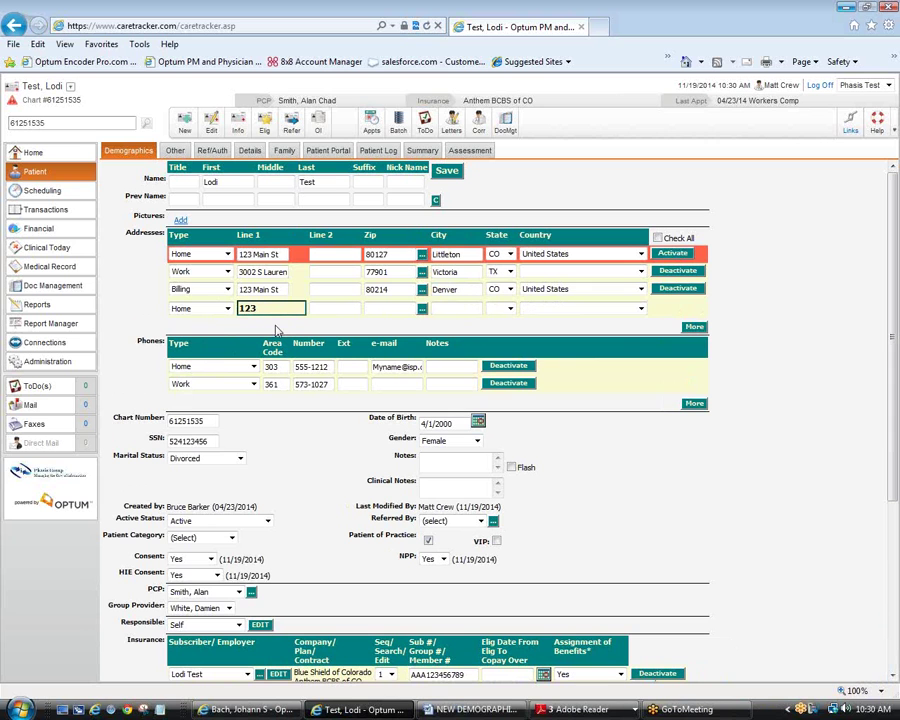
{"action": "type", "text": " Main St"}
{"action": "key", "text": "Tab"}
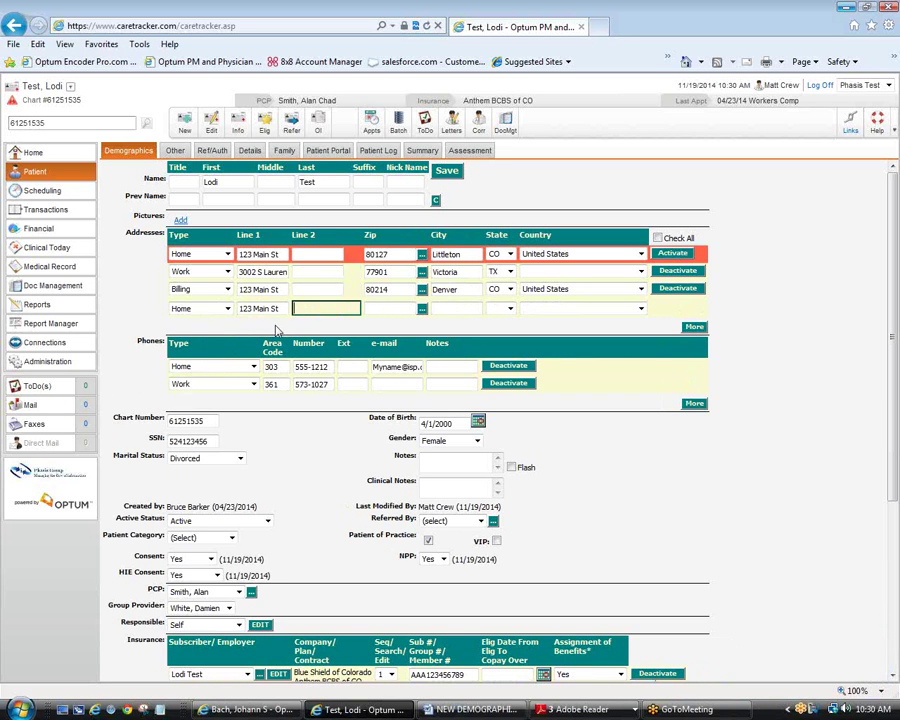
{"action": "key", "text": "Tab"}
{"action": "type", "text": "80"}
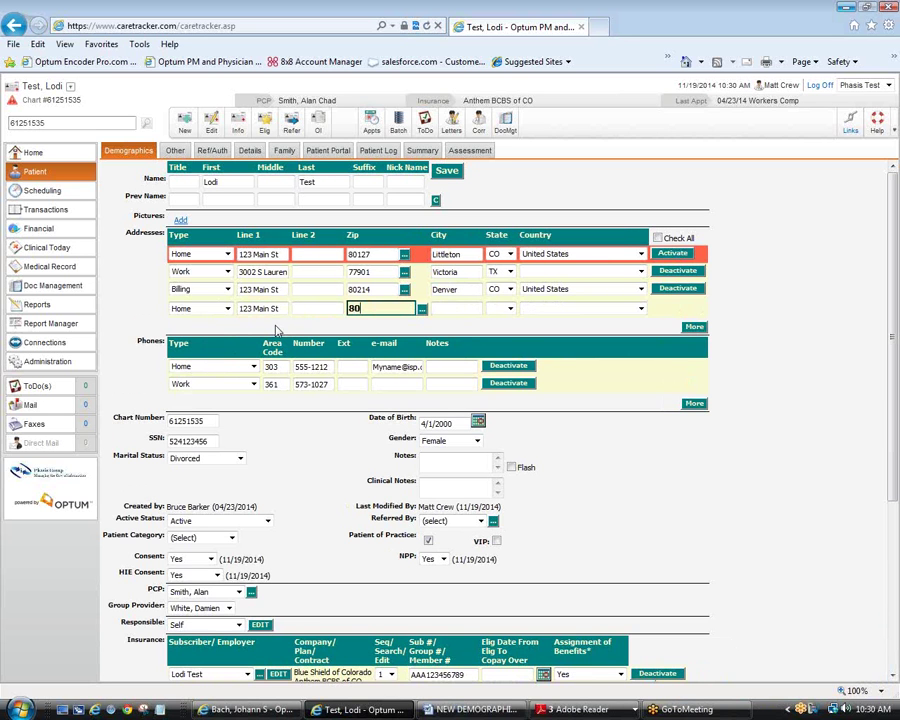
{"action": "type", "text": "110"}
{"action": "left_click", "coordinate": [405, 311]}
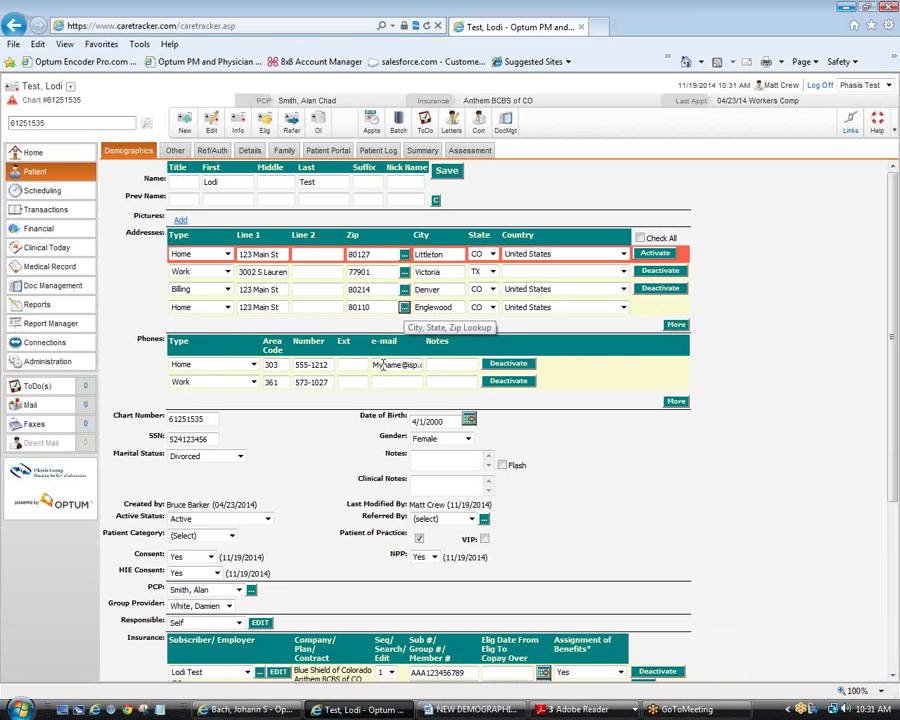
{"action": "left_click", "coordinate": [347, 712]}
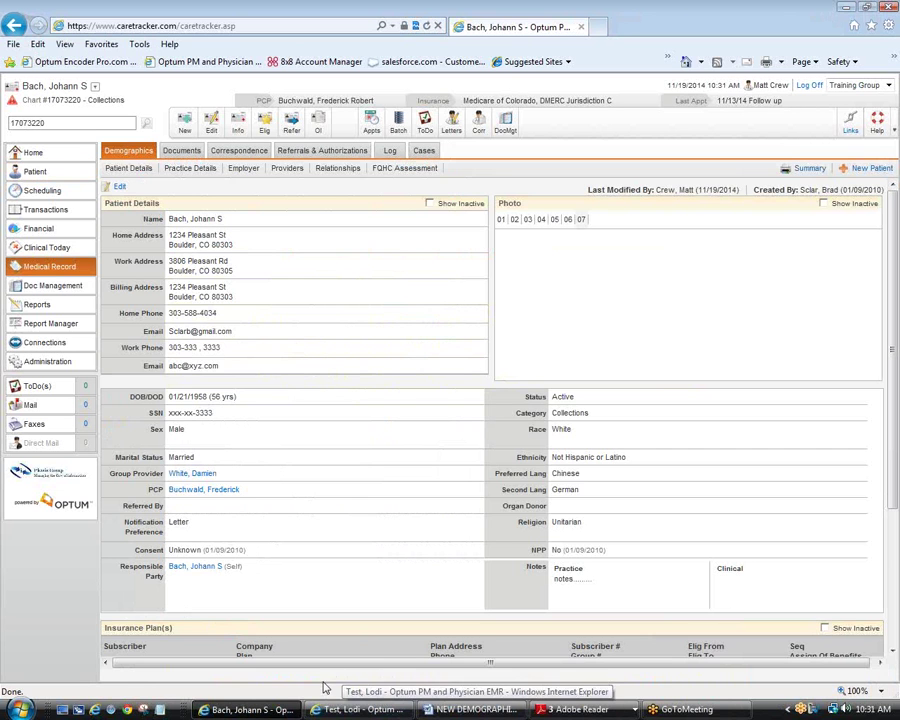
{"action": "left_click", "coordinate": [116, 186]}
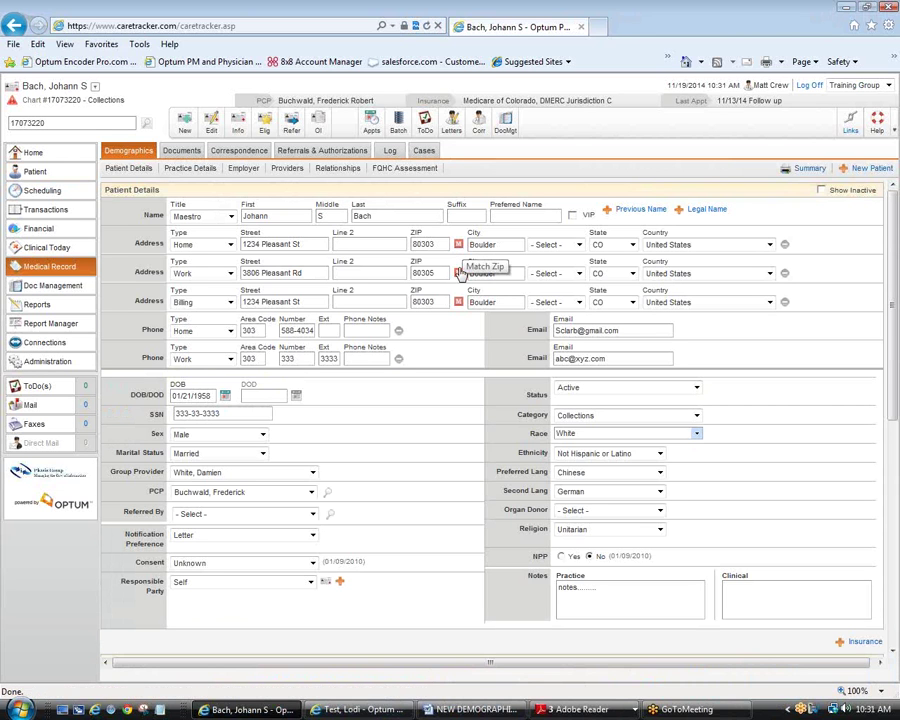
{"action": "left_click", "coordinate": [250, 710]}
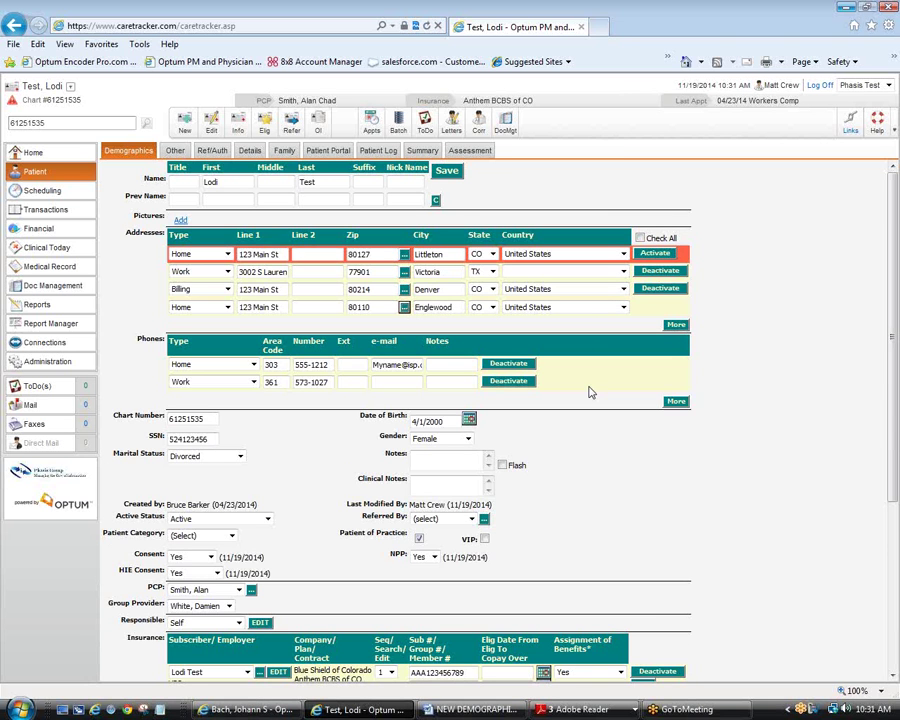
Step: Save the edited Demographics form, triggering the Duplicate Record Found prompt
{"action": "scroll", "coordinate": [590, 392], "scroll_direction": "down", "scroll_amount": 1}
{"action": "scroll", "coordinate": [590, 392], "scroll_direction": "down", "scroll_amount": 1}
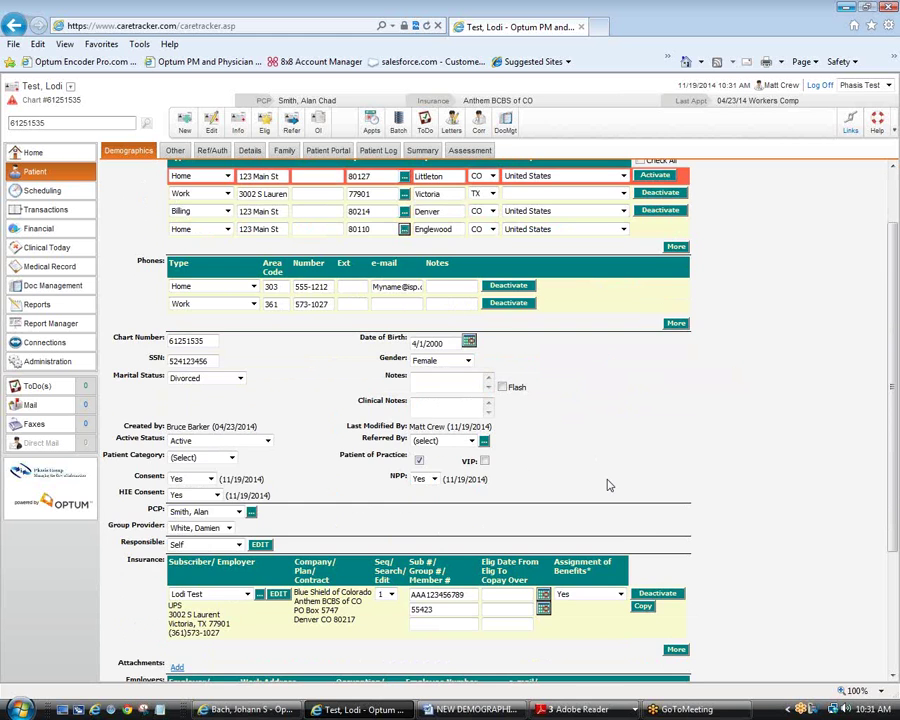
{"action": "scroll", "coordinate": [609, 485], "scroll_direction": "down", "scroll_amount": 1}
{"action": "scroll", "coordinate": [607, 481], "scroll_direction": "down", "scroll_amount": 1}
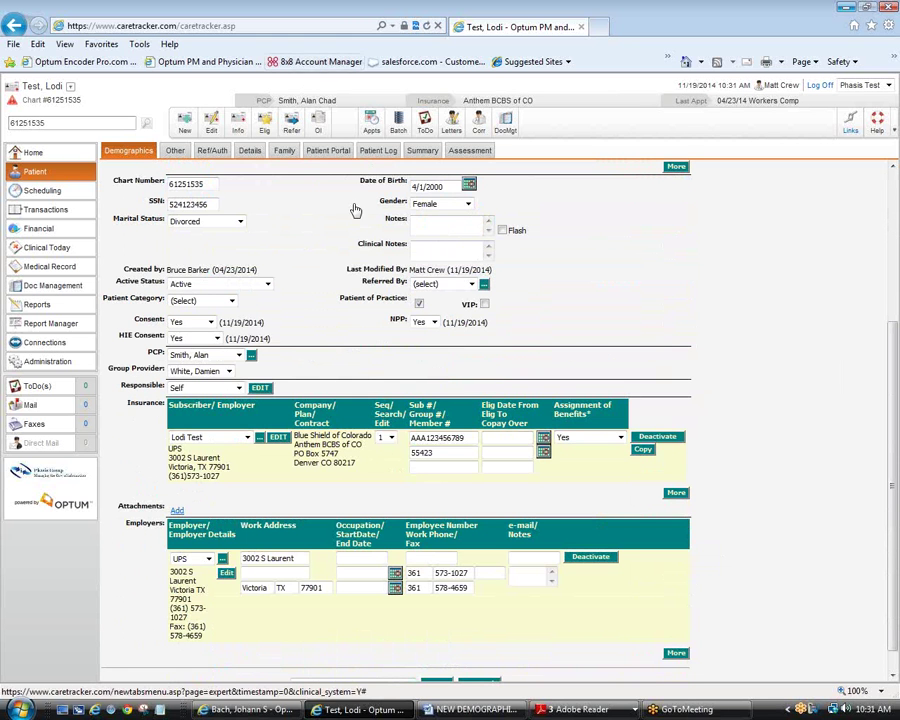
{"action": "scroll", "coordinate": [473, 225], "scroll_direction": "up", "scroll_amount": 5}
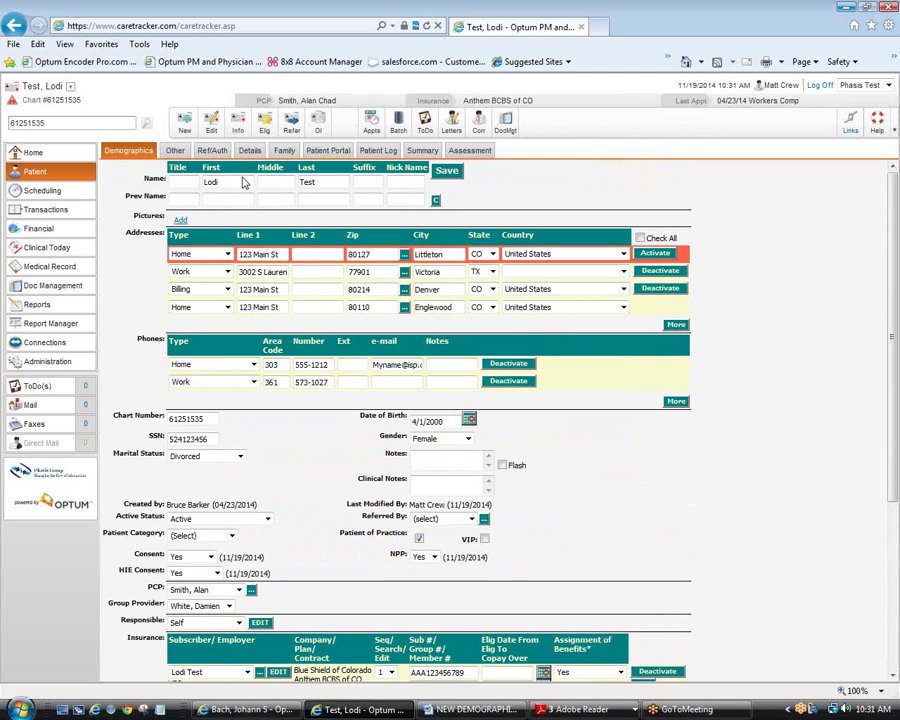
{"action": "scroll", "coordinate": [425, 470], "scroll_direction": "down", "scroll_amount": 2}
{"action": "scroll", "coordinate": [425, 470], "scroll_direction": "down", "scroll_amount": 3}
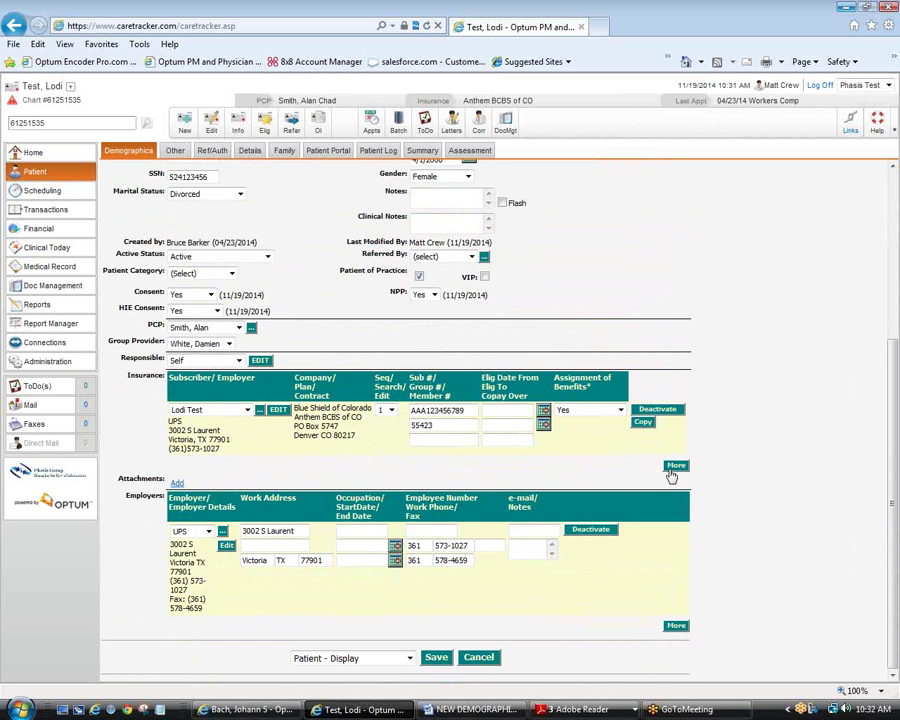
{"action": "left_click", "coordinate": [436, 658]}
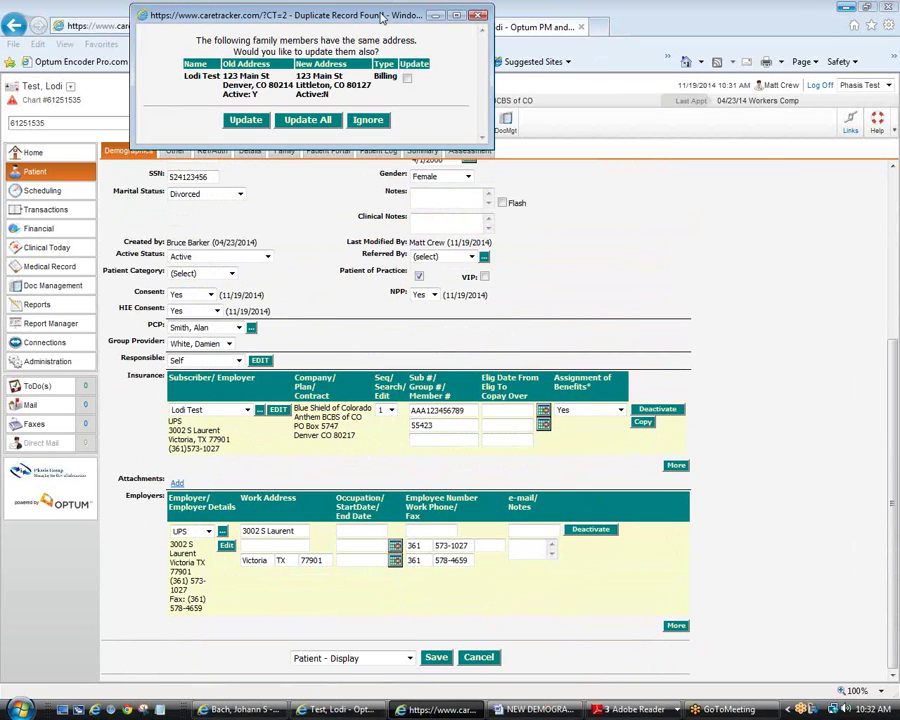
Step: Tick the matching family record, choose Update All, and dismiss the Patient Alerts notice
{"action": "left_click_drag", "start_coordinate": [381, 18], "coordinate": [496, 166]}
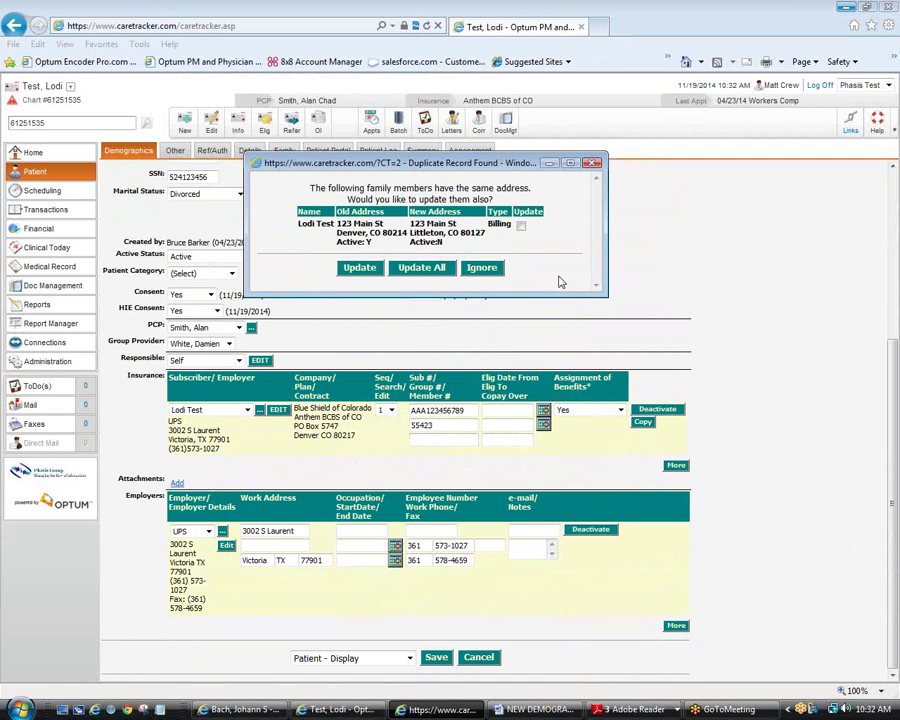
{"action": "left_click", "coordinate": [521, 225]}
{"action": "left_click", "coordinate": [420, 268]}
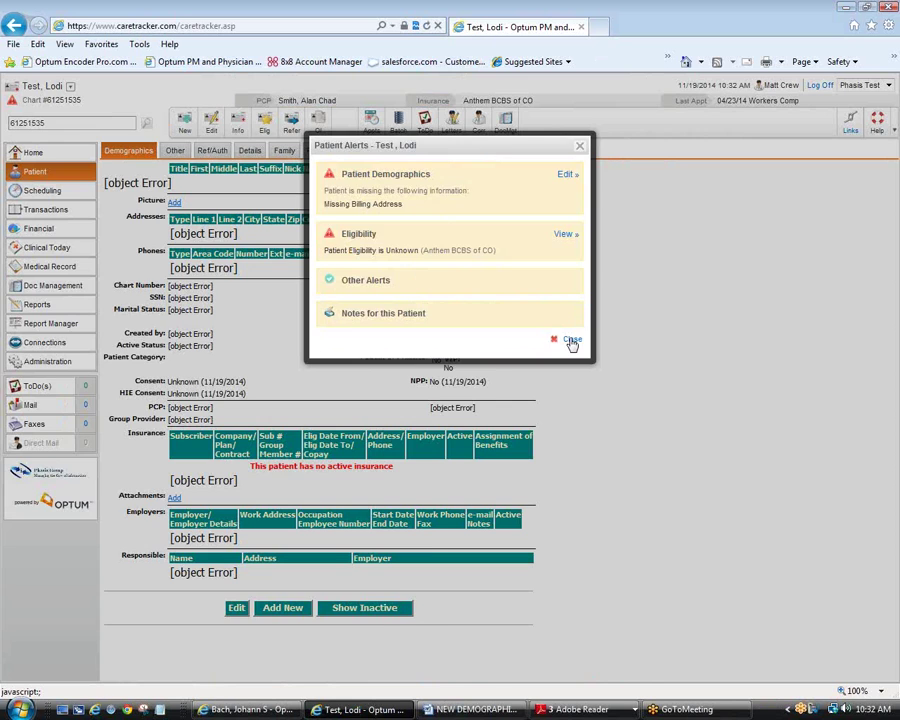
{"action": "left_click", "coordinate": [572, 341]}
{"action": "left_click", "coordinate": [40, 152]}
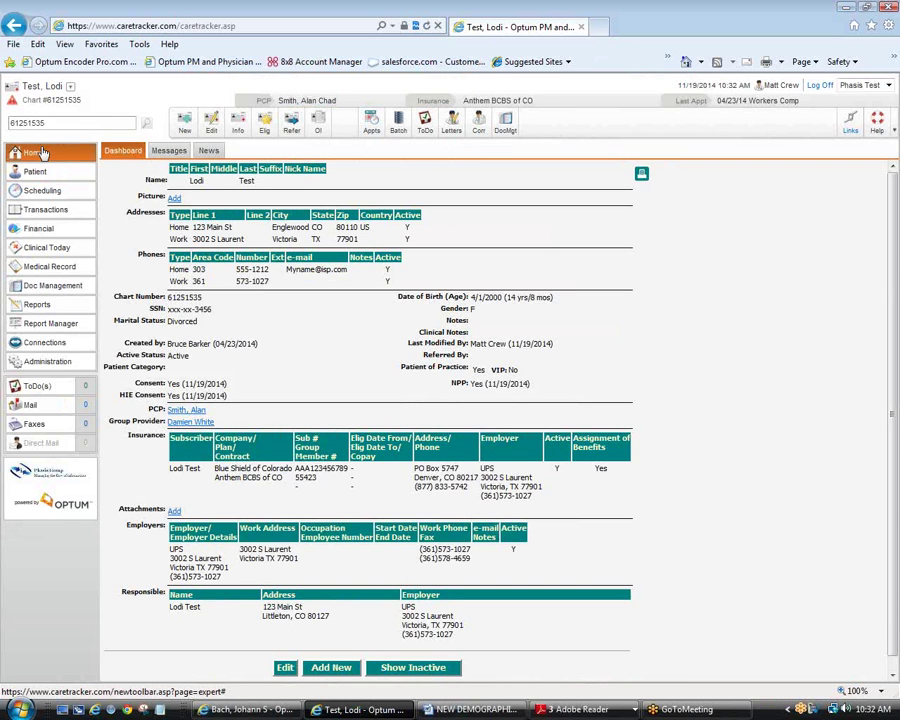
Step: Go from Home to the patient's Demographics and reopen it for editing
{"action": "left_click", "coordinate": [40, 152]}
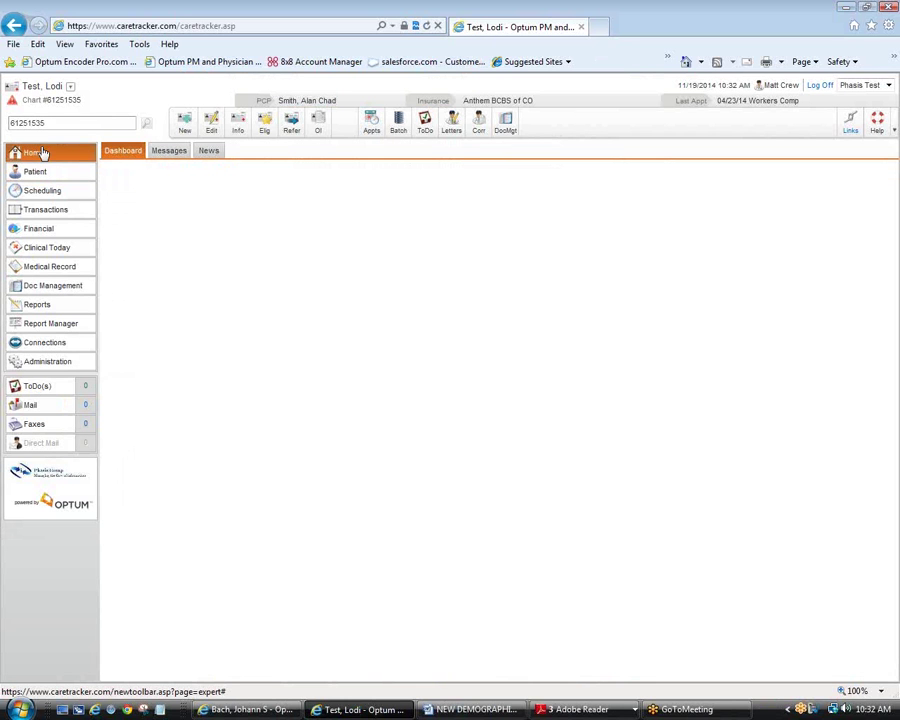
{"action": "left_click", "coordinate": [62, 173]}
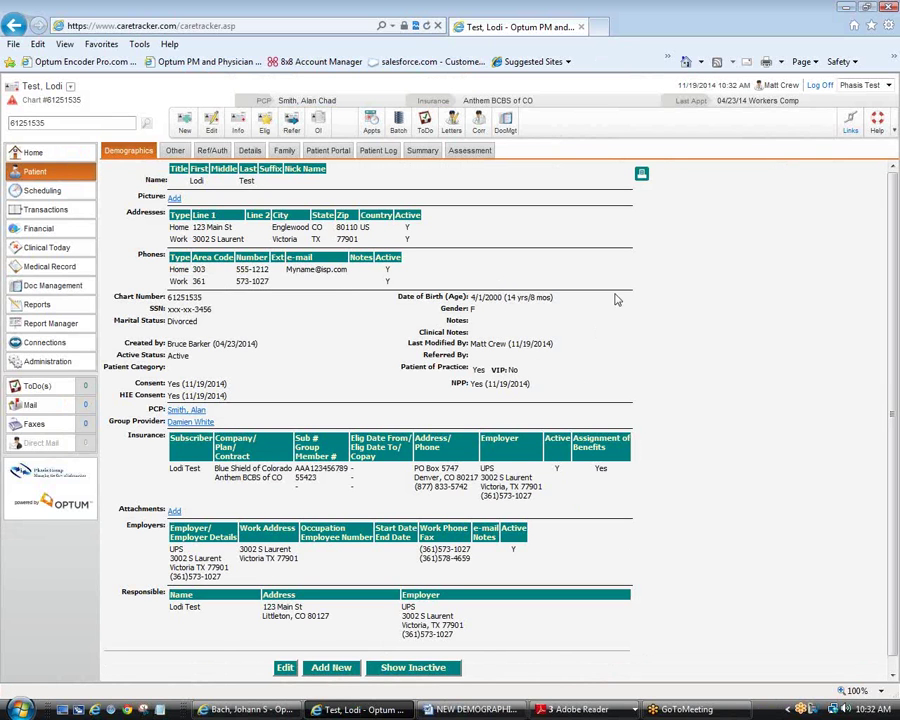
{"action": "left_click", "coordinate": [284, 667]}
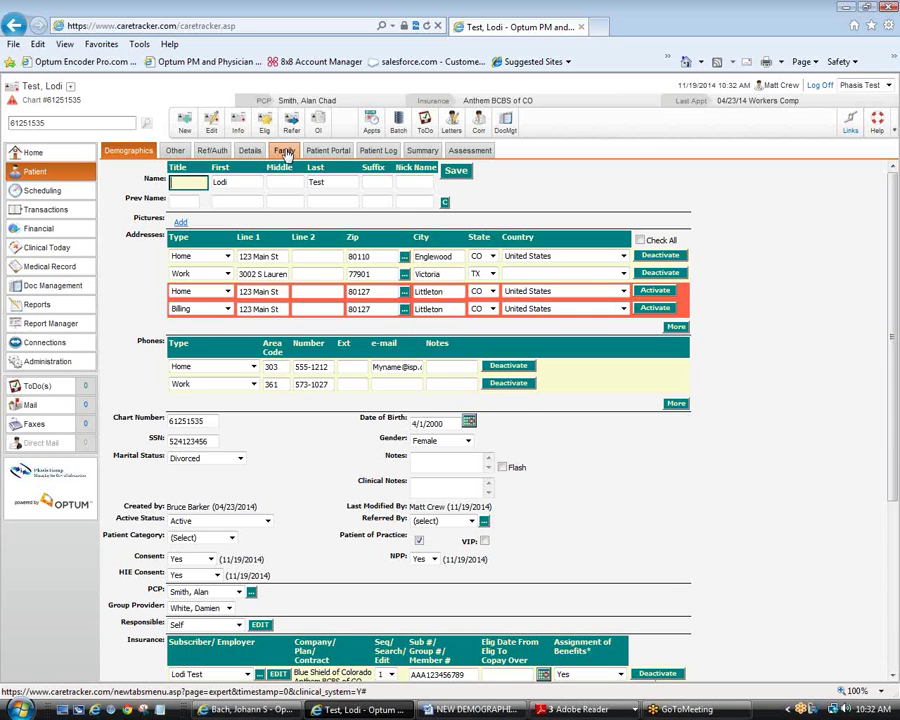
Step: View the Family tab, return to Demographics, then bring the second patient's window forward
{"action": "left_click", "coordinate": [285, 152]}
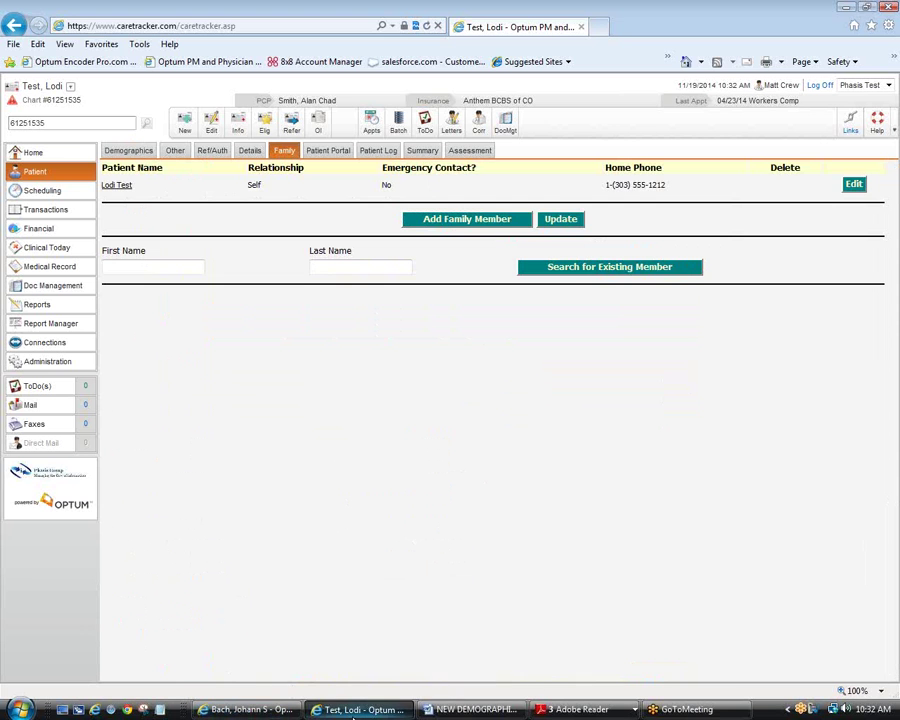
{"action": "left_click", "coordinate": [355, 710]}
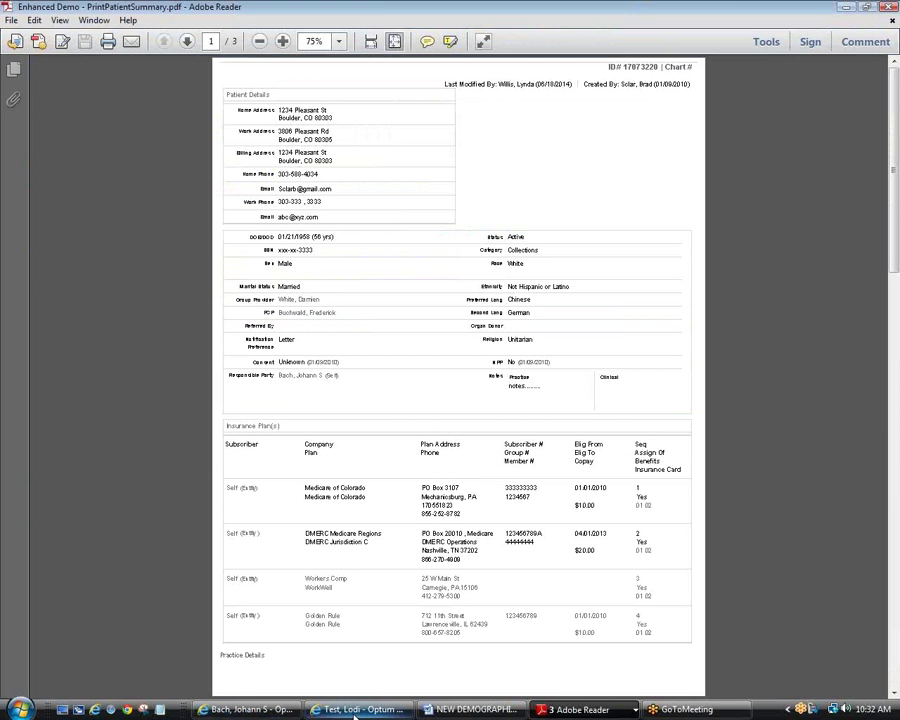
{"action": "left_click", "coordinate": [360, 710]}
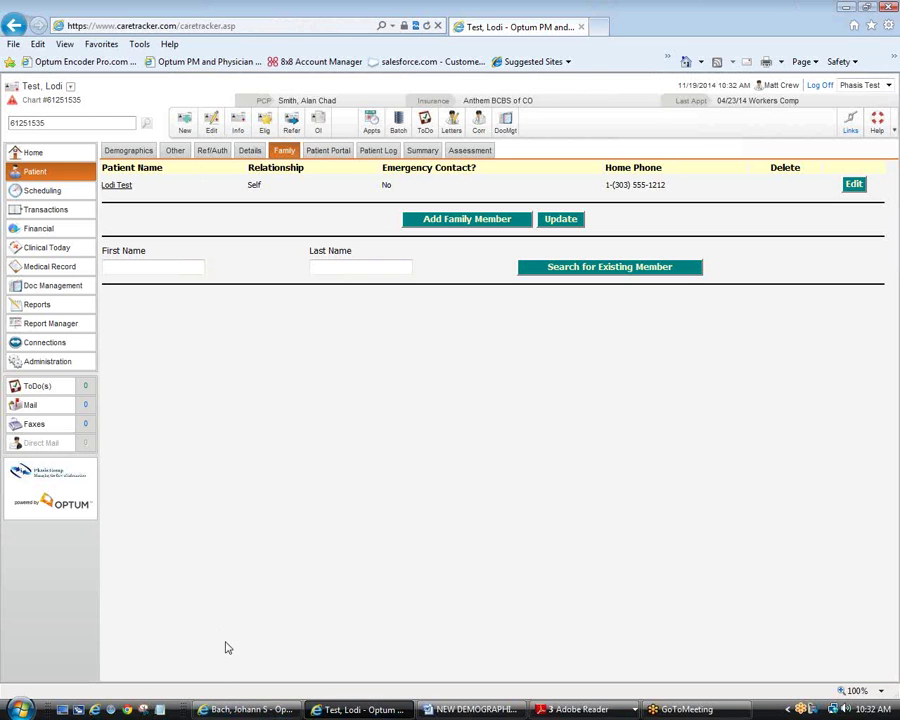
{"action": "left_click", "coordinate": [131, 153]}
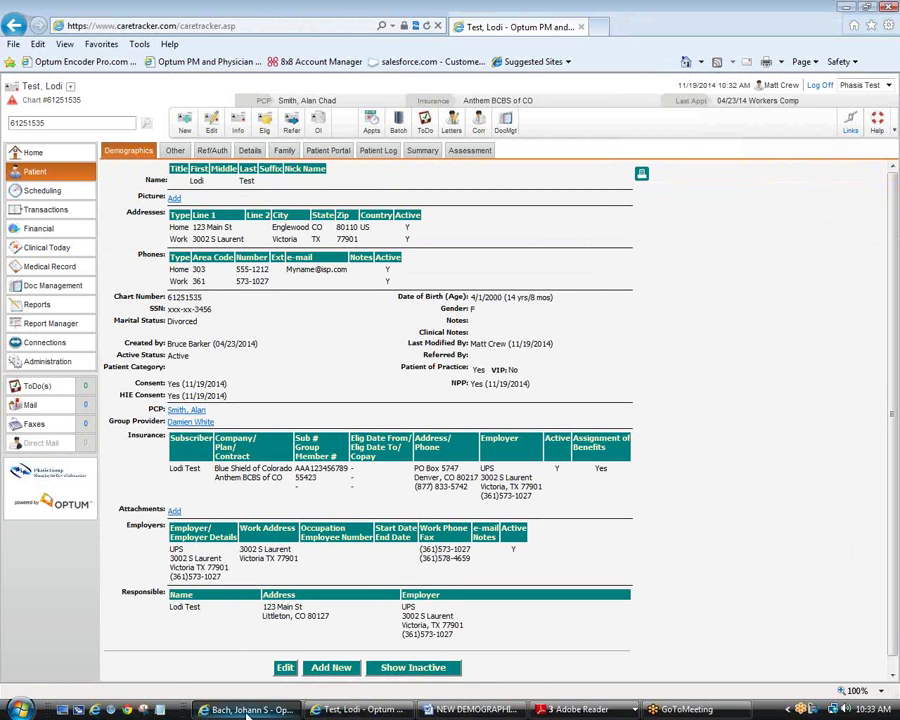
{"action": "left_click", "coordinate": [247, 710]}
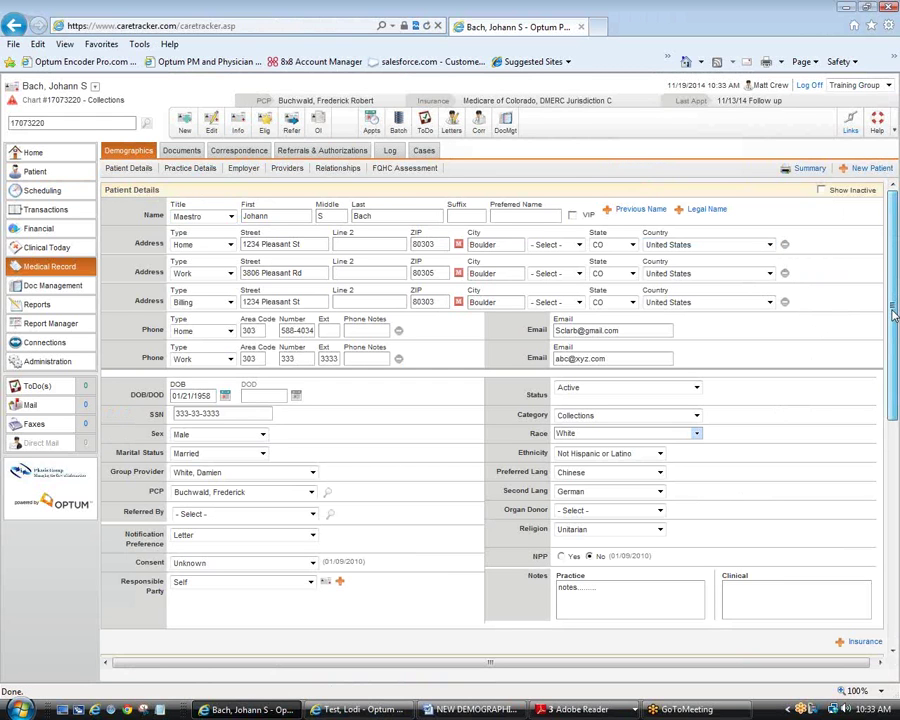
Step: Show inactive entries, leave Demographics without saving, enter edit mode, then reload the page
{"action": "left_click_drag", "start_coordinate": [893, 315], "coordinate": [788, 245]}
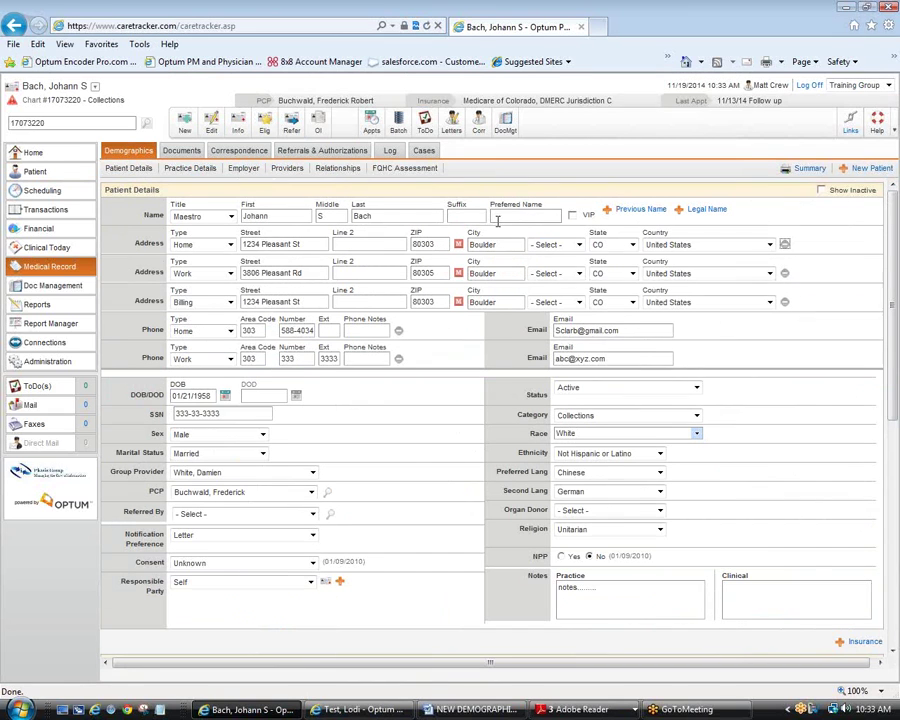
{"action": "left_click", "coordinate": [821, 190]}
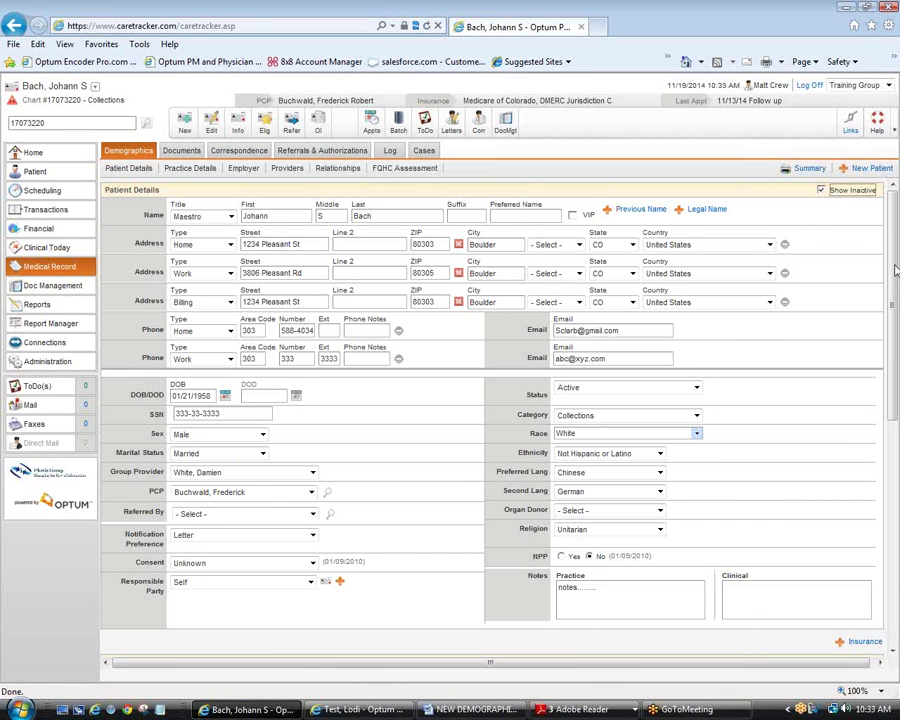
{"action": "left_click", "coordinate": [128, 150]}
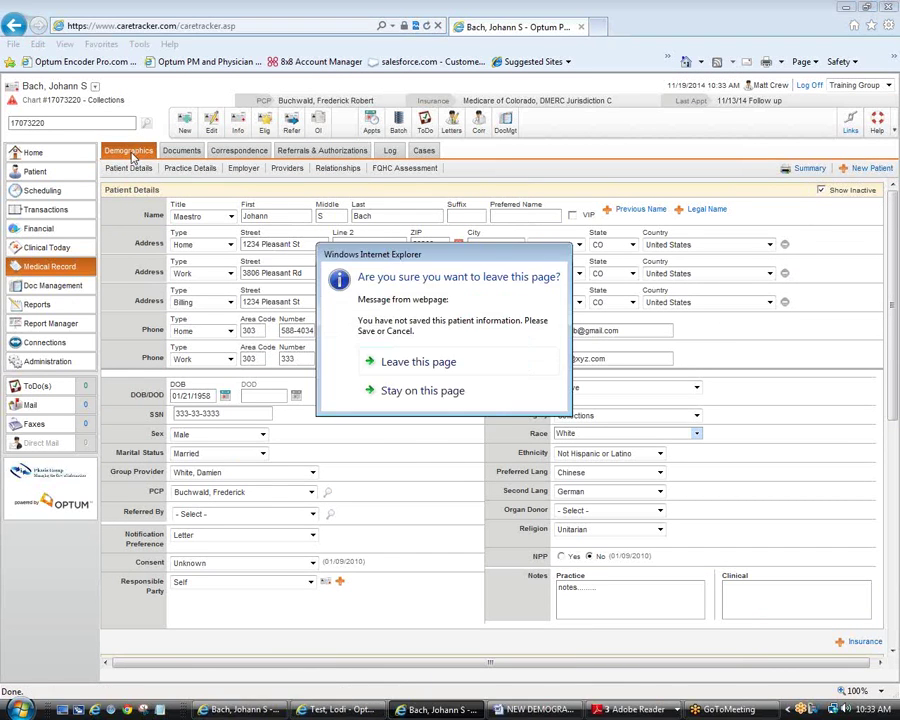
{"action": "left_click", "coordinate": [426, 362]}
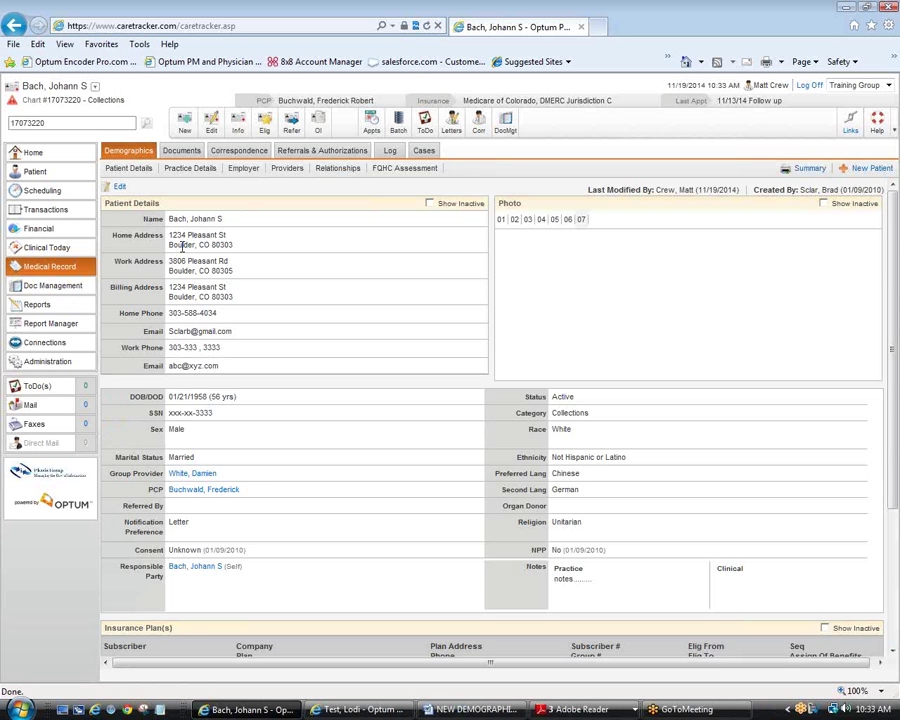
{"action": "double_click", "coordinate": [181, 245]}
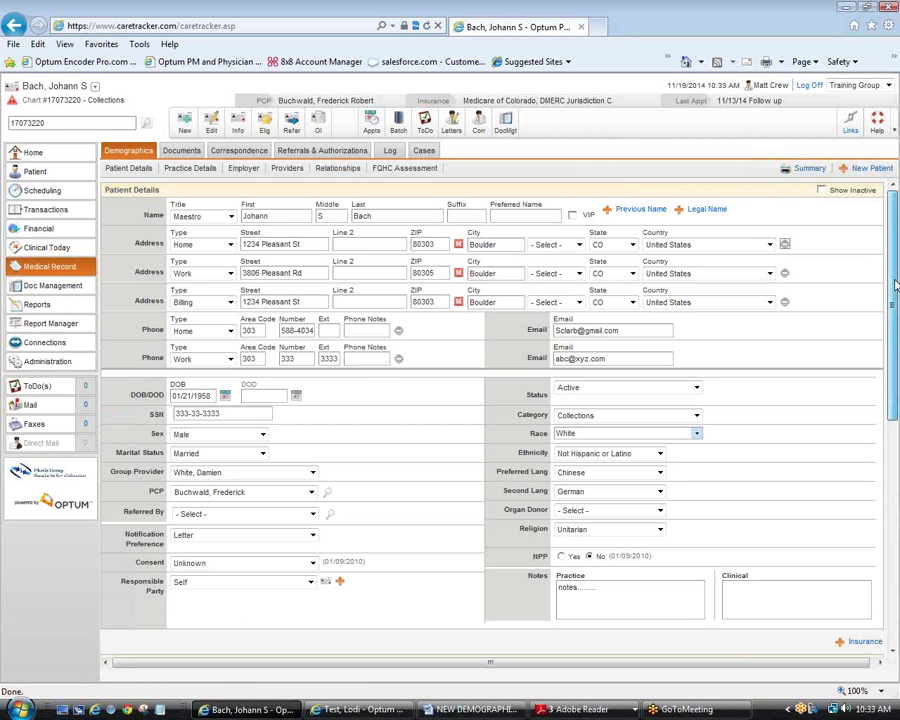
{"action": "left_click_drag", "start_coordinate": [896, 285], "coordinate": [897, 259]}
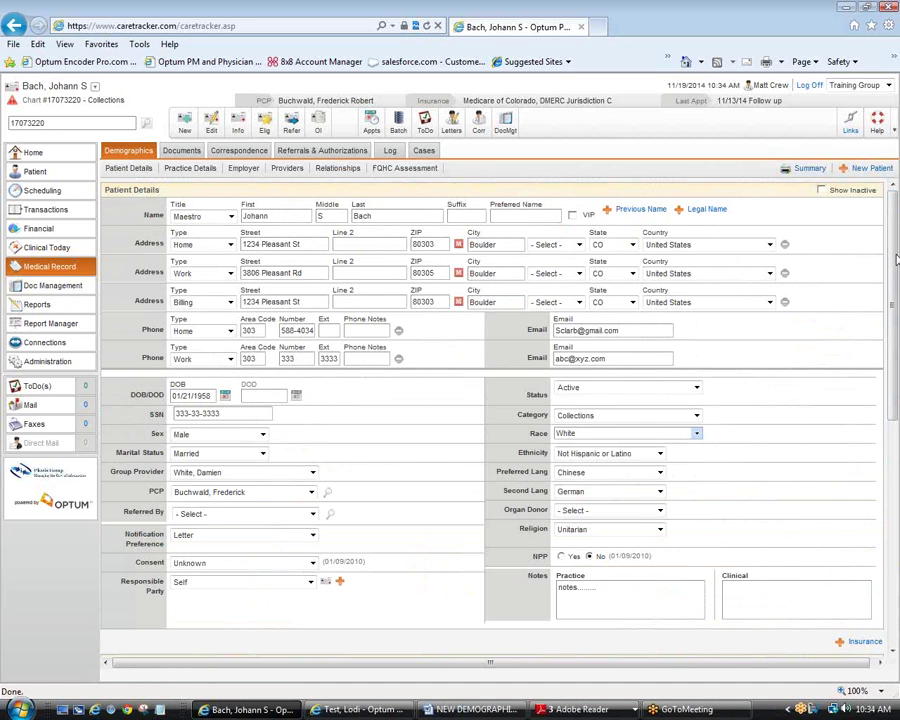
{"action": "left_click", "coordinate": [424, 26]}
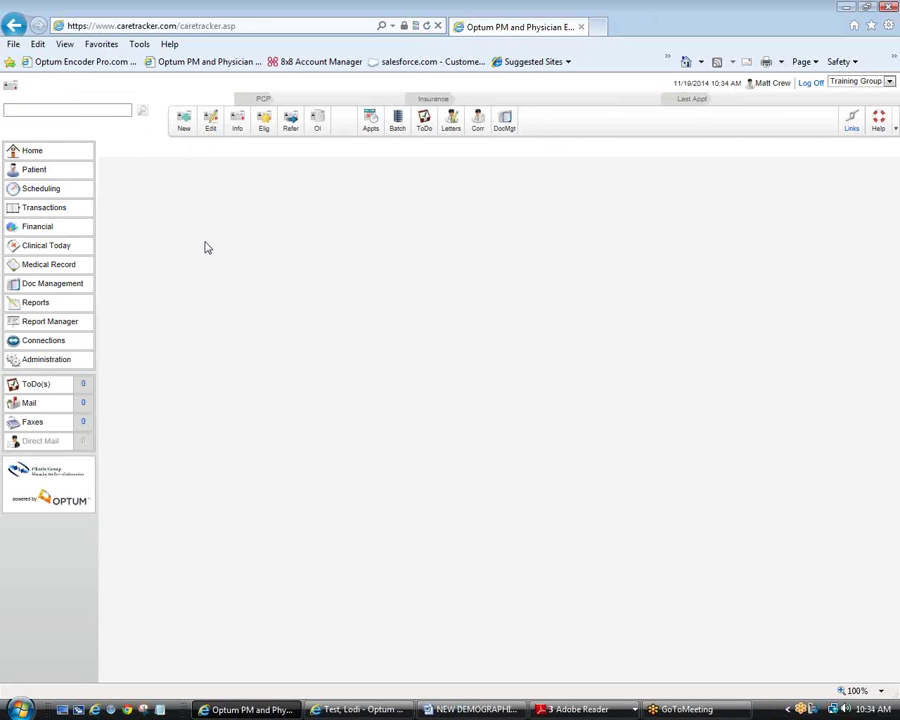
Step: Search for 'bach', reopen the Boulder test patient's record and show their demographics
{"action": "left_click", "coordinate": [44, 110]}
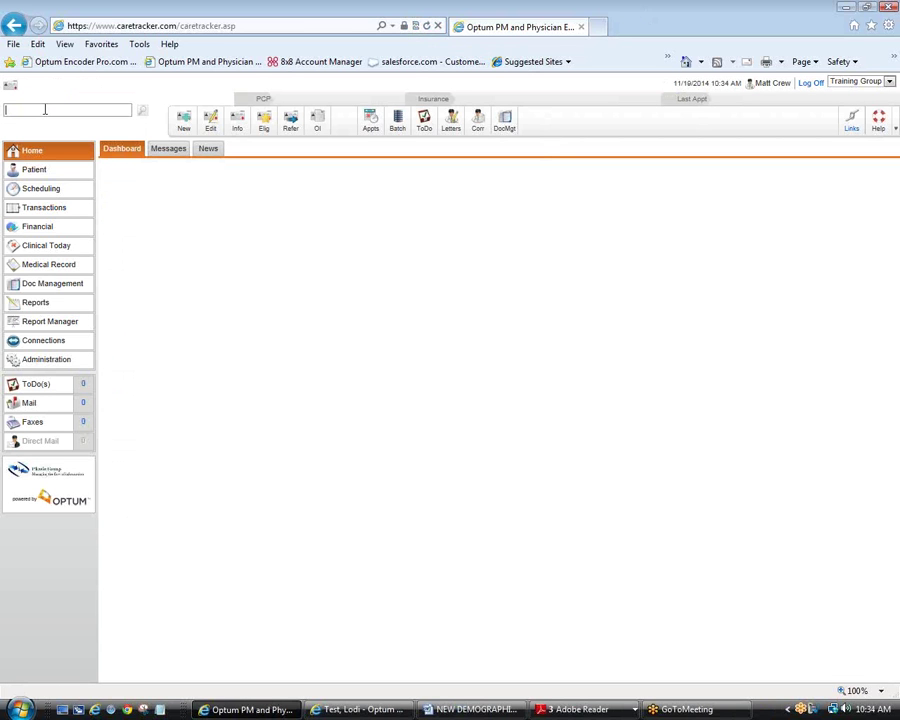
{"action": "type", "text": "bach"}
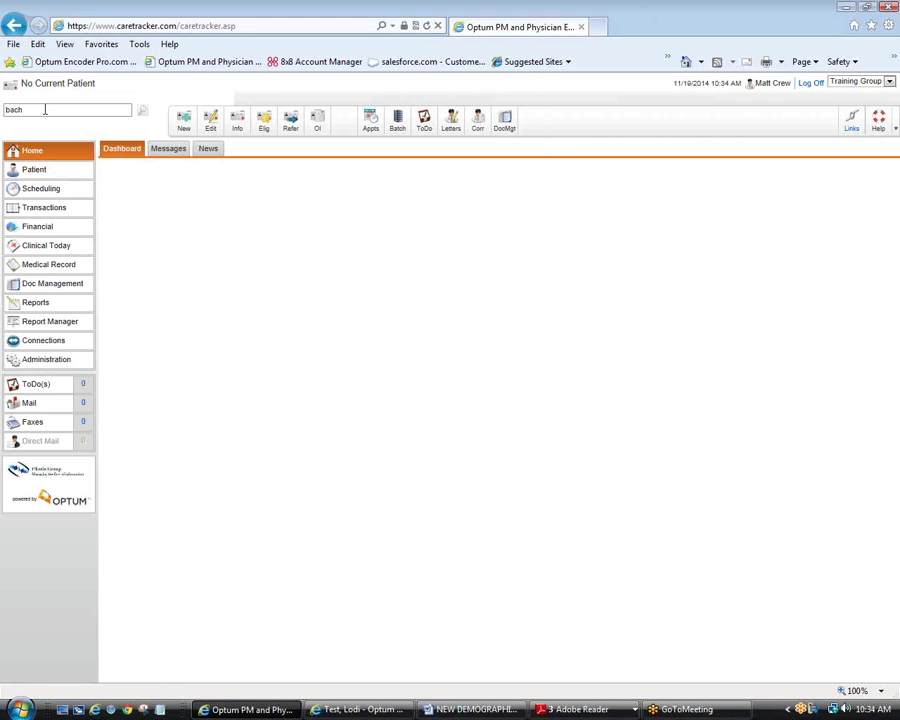
{"action": "key", "text": "Return"}
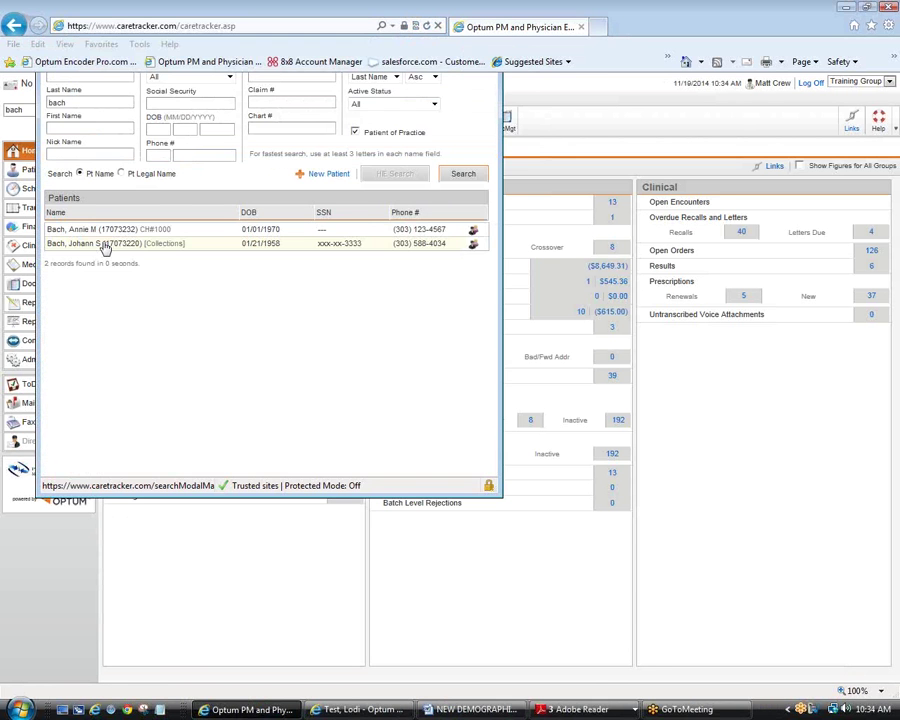
{"action": "left_click", "coordinate": [104, 247]}
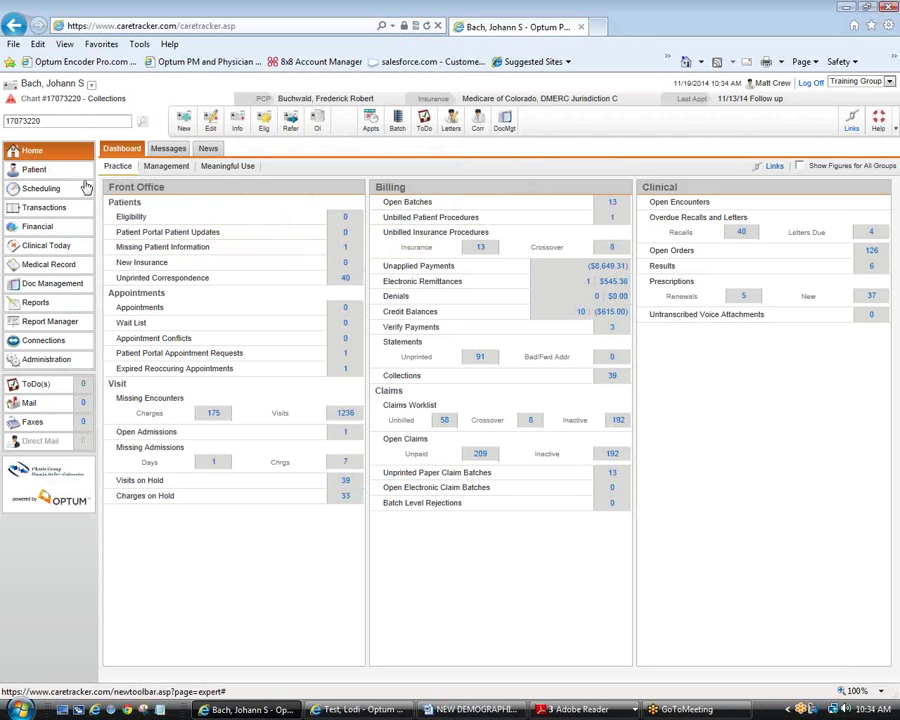
{"action": "left_click", "coordinate": [54, 175]}
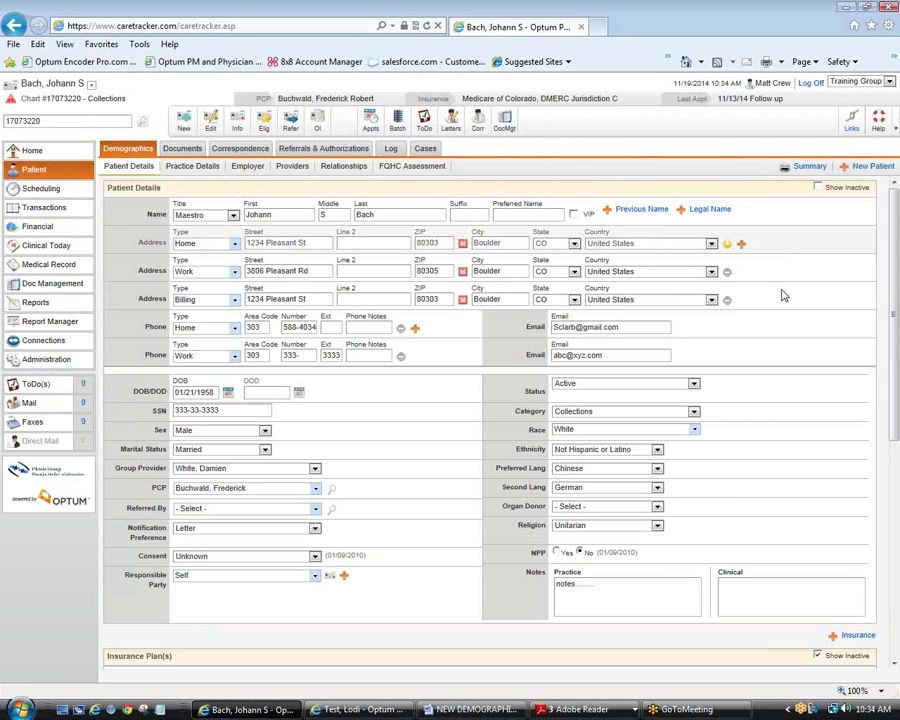
Step: Add a Home address at 123 Main St, New Address, ZIP 80403, filling city and state
{"action": "left_click", "coordinate": [741, 244]}
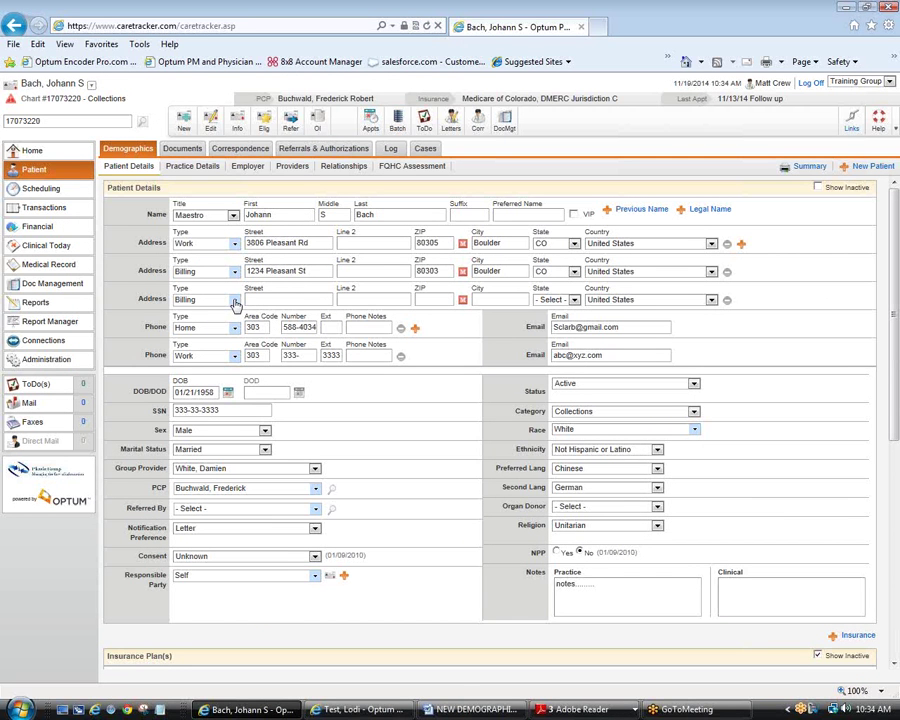
{"action": "left_click", "coordinate": [235, 303]}
{"action": "left_click", "coordinate": [240, 328]}
{"action": "key", "text": "Tab"}
{"action": "type", "text": "123 M"}
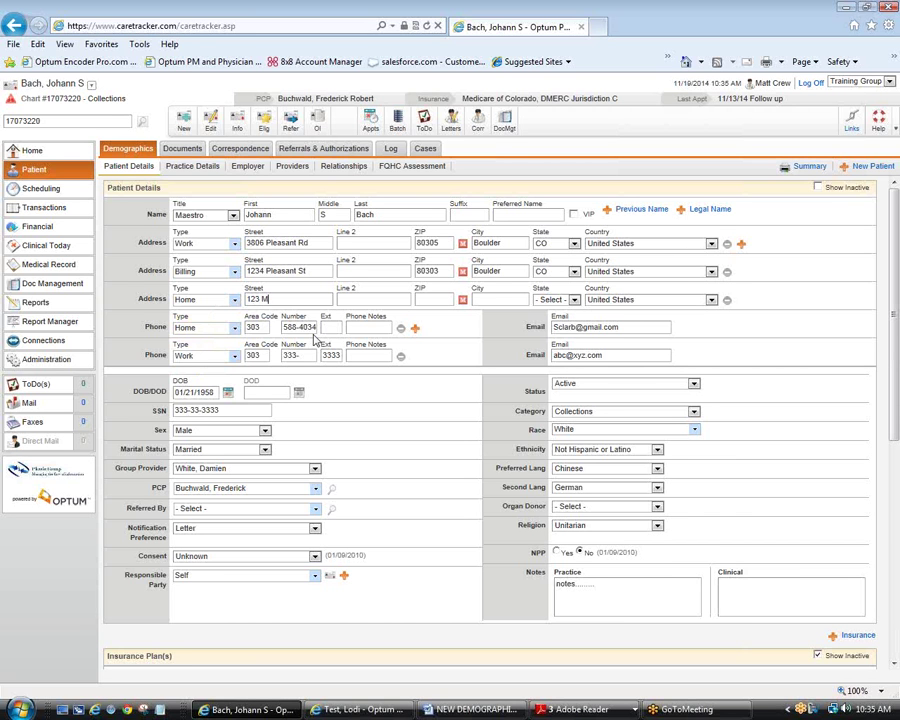
{"action": "type", "text": "ain St"}
{"action": "key", "text": "Tab"}
{"action": "type", "text": "new address8"}
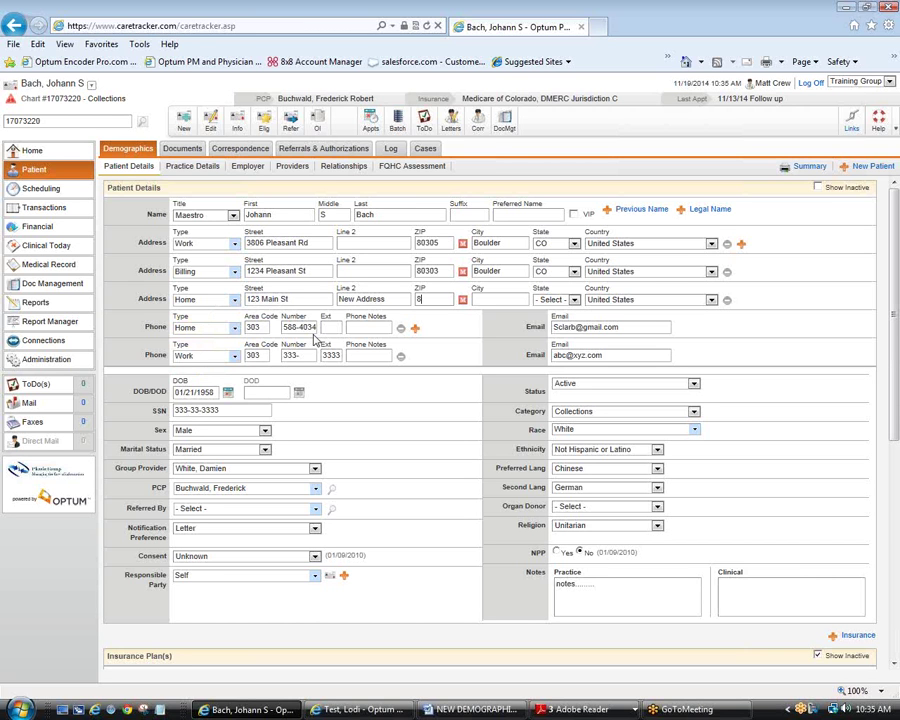
{"action": "type", "text": "0403"}
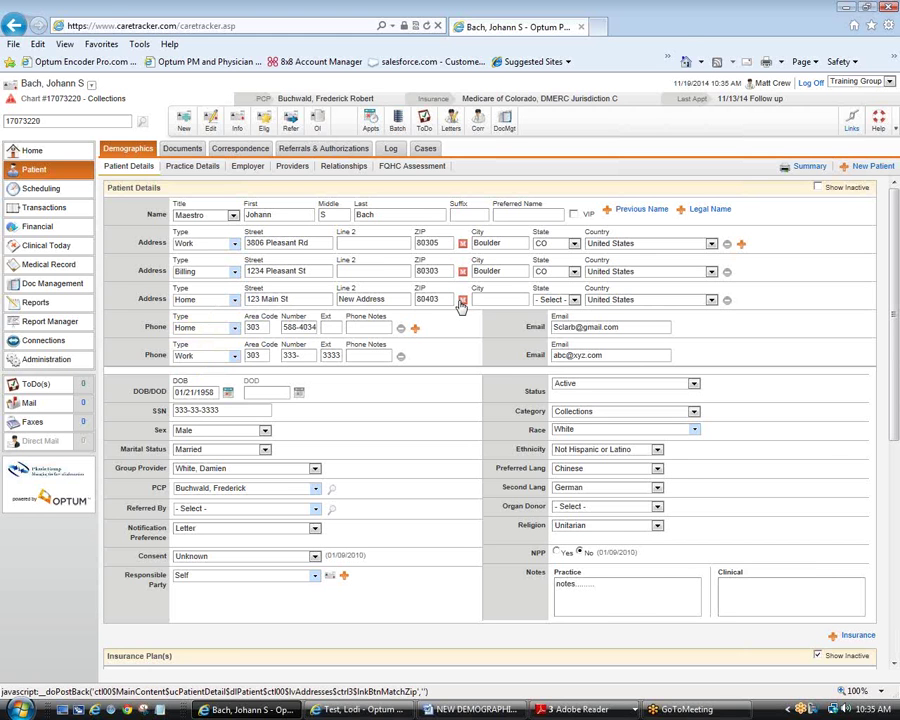
{"action": "left_click", "coordinate": [461, 303]}
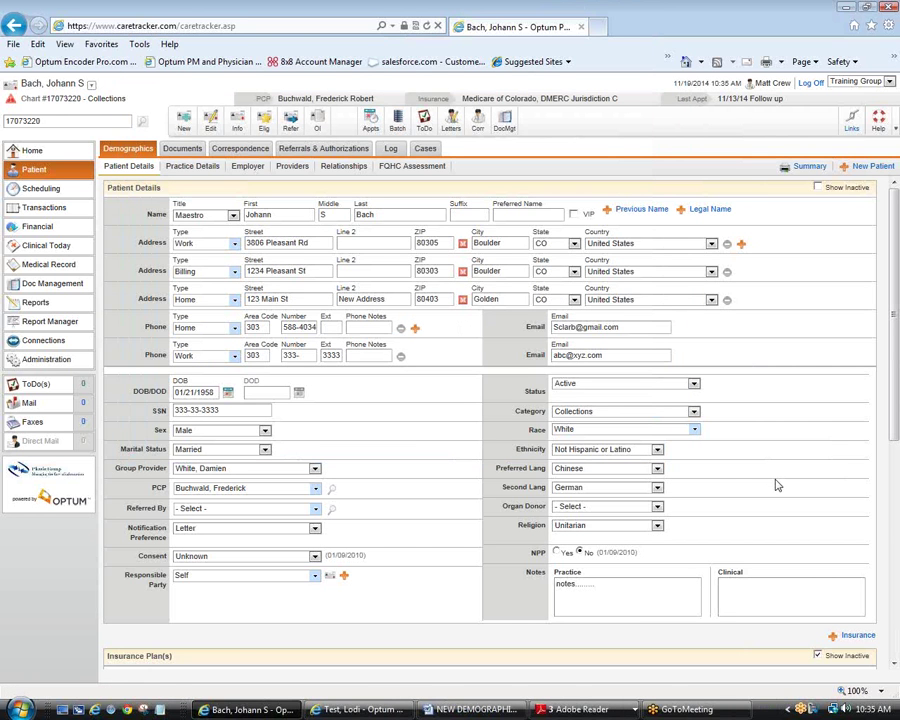
Step: Save the demographics and apply the address change to the linked child
{"action": "scroll", "coordinate": [778, 485], "scroll_direction": "down", "scroll_amount": 1}
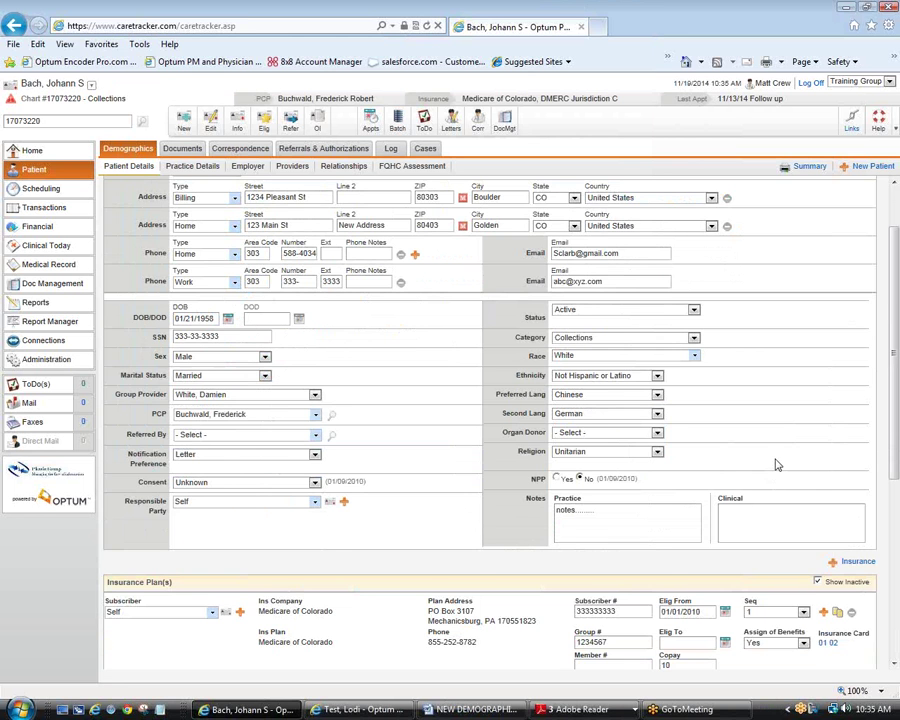
{"action": "scroll", "coordinate": [777, 465], "scroll_direction": "down", "scroll_amount": 2}
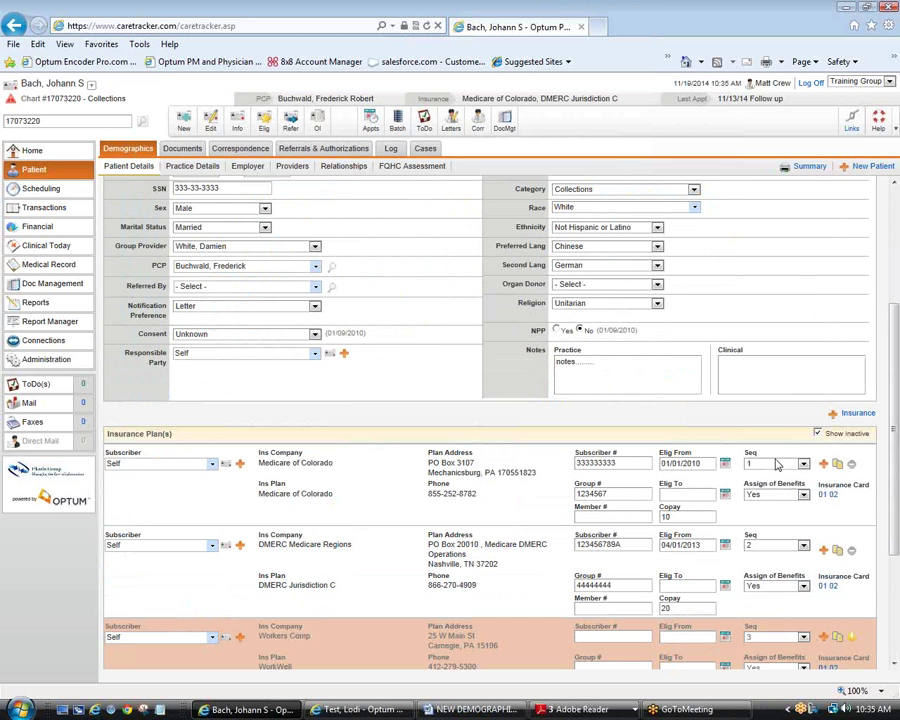
{"action": "scroll", "coordinate": [778, 463], "scroll_direction": "down", "scroll_amount": 3}
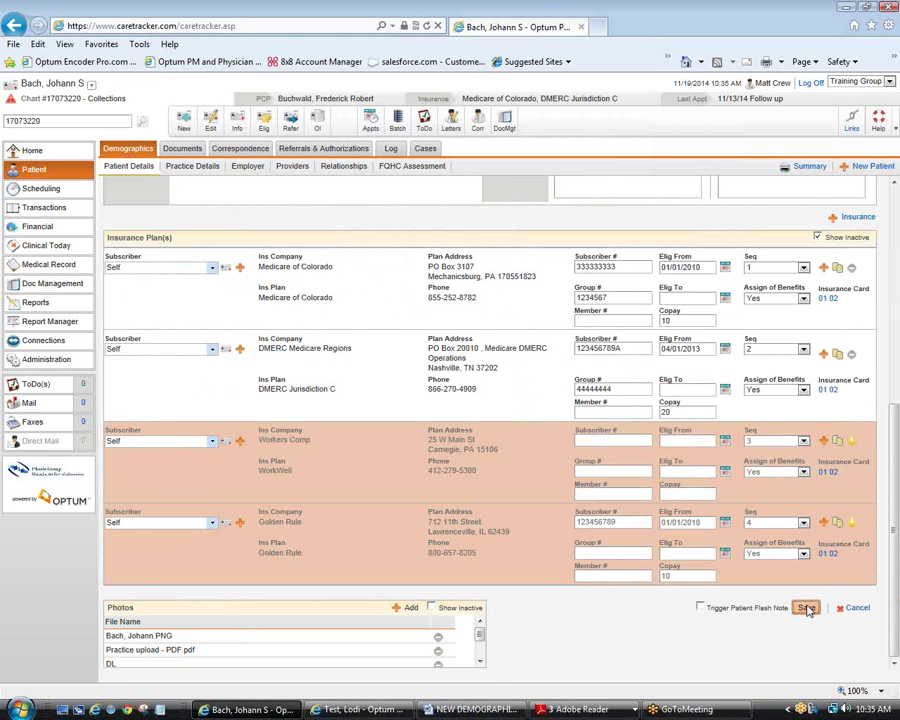
{"action": "left_click", "coordinate": [806, 608]}
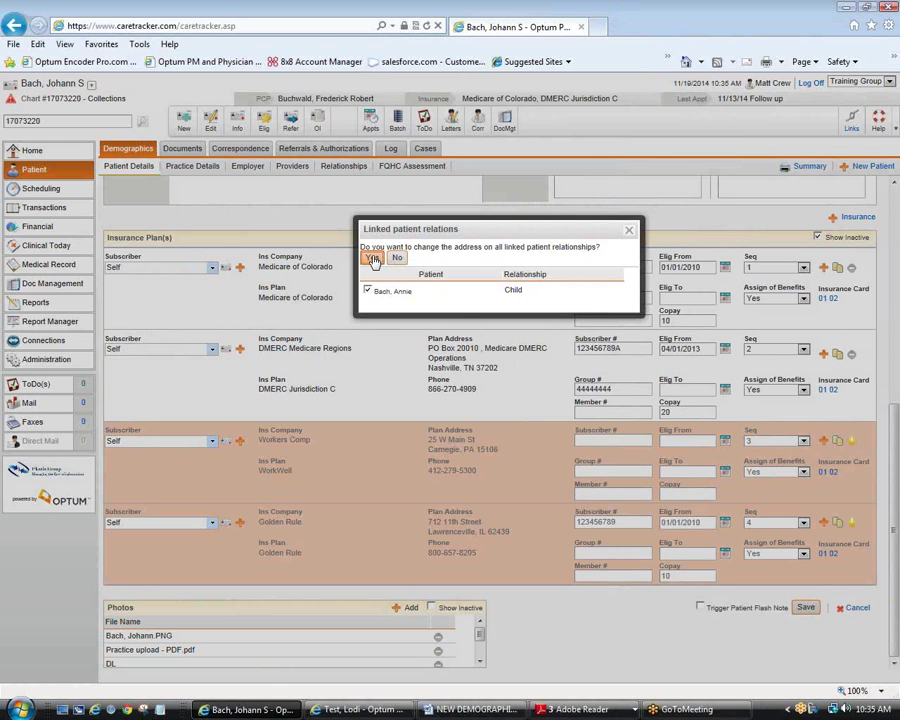
{"action": "left_click", "coordinate": [372, 258]}
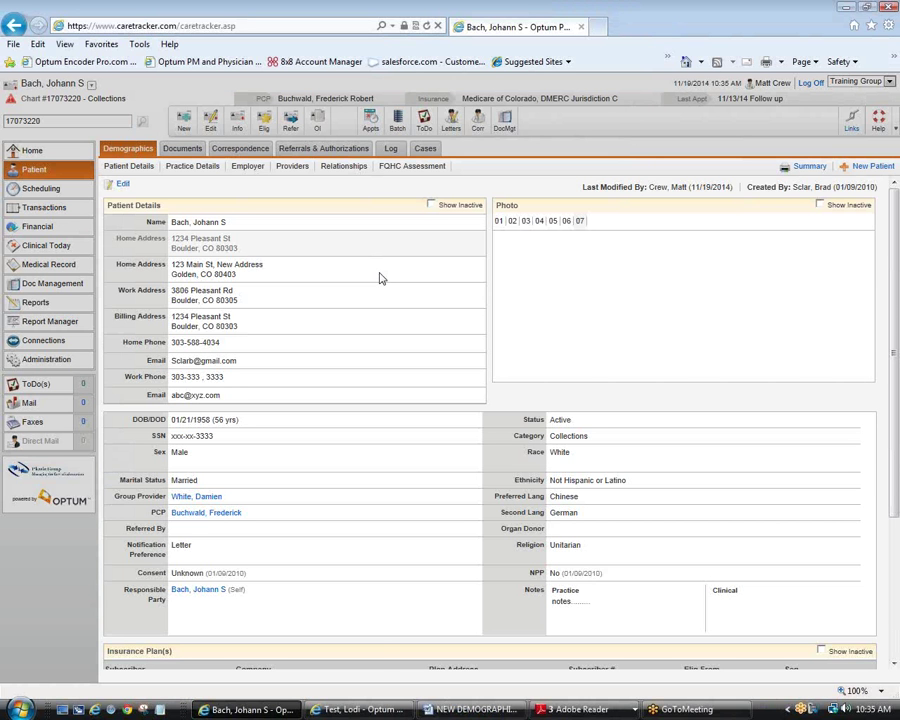
Step: Dismiss the patient alert, then review the Child relationship and the child's summary window
{"action": "key", "text": "Escape"}
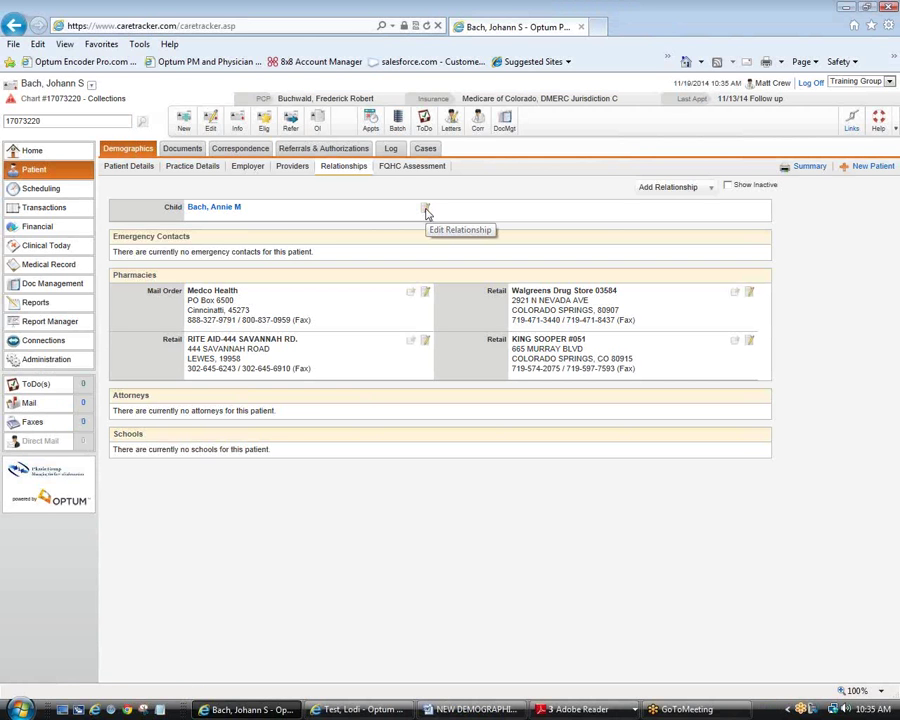
{"action": "left_click", "coordinate": [426, 212]}
{"action": "left_click", "coordinate": [606, 316]}
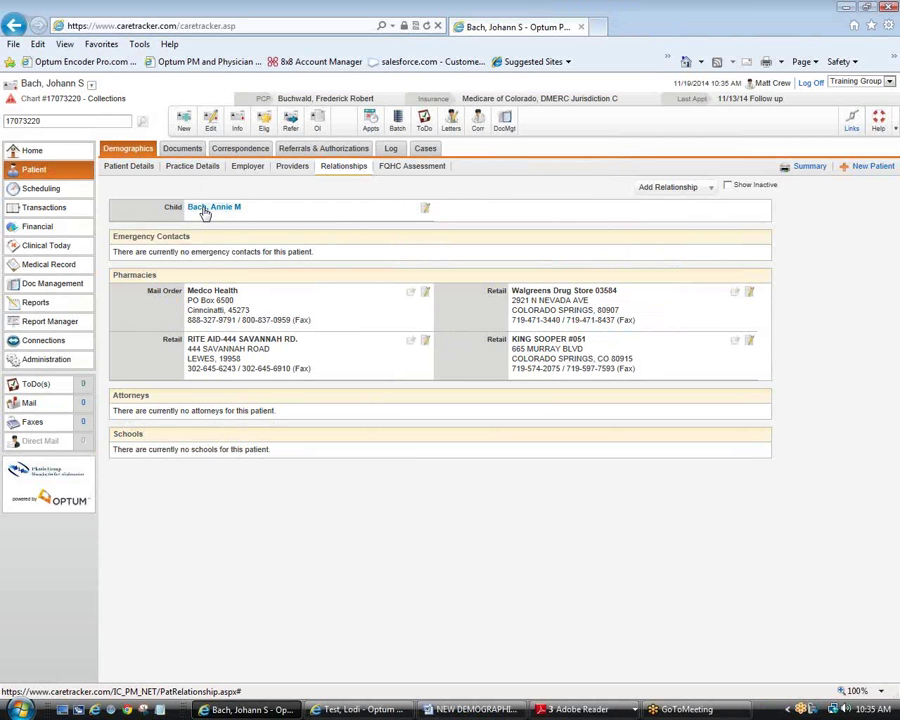
{"action": "left_click", "coordinate": [203, 208]}
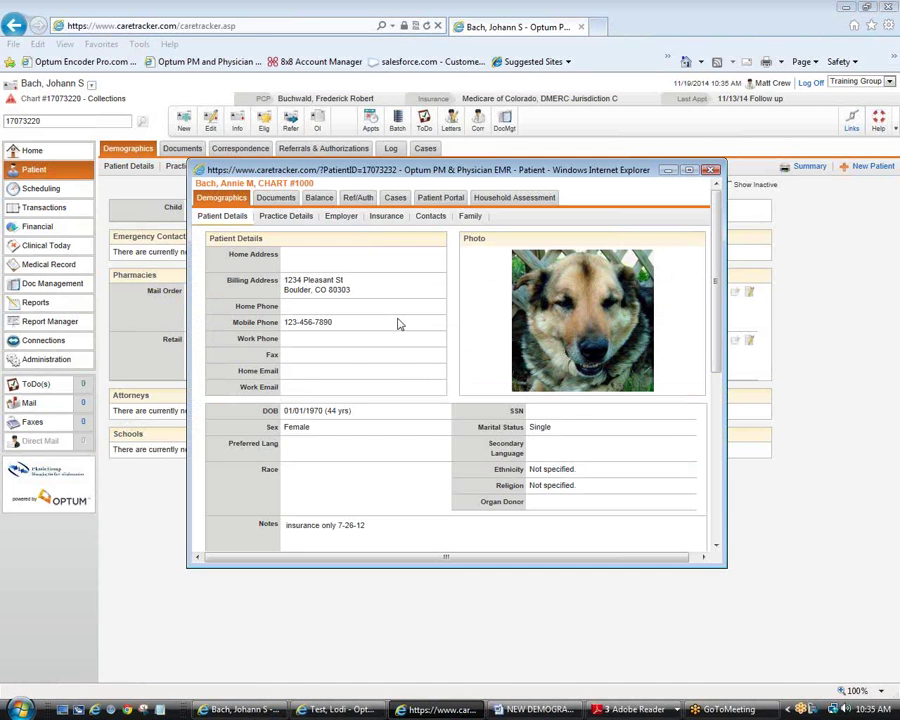
{"action": "scroll", "coordinate": [397, 323], "scroll_direction": "down", "scroll_amount": 3}
{"action": "key", "text": "alt+F4"}
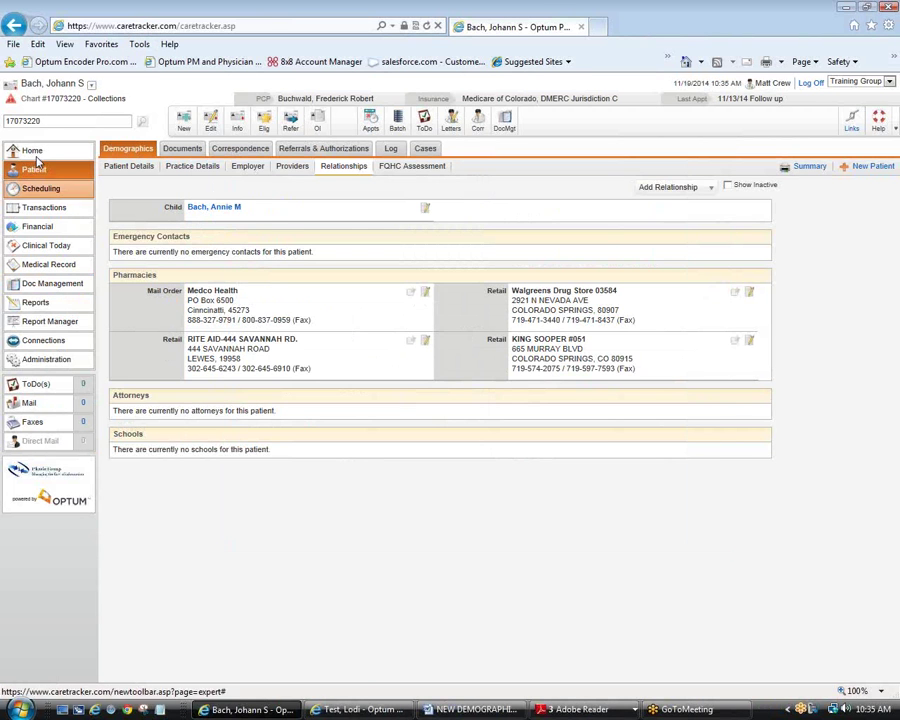
Step: Replace the chart number with 'bach' and search patients by surname
{"action": "double_click", "coordinate": [54, 121]}
{"action": "type", "text": "bach"}
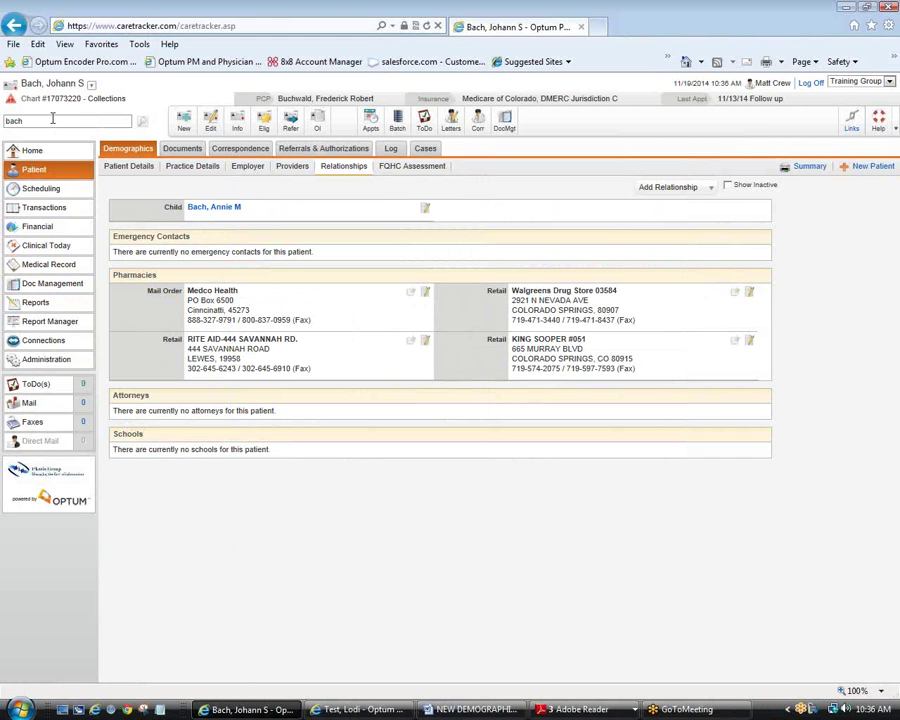
{"action": "key", "text": "Return"}
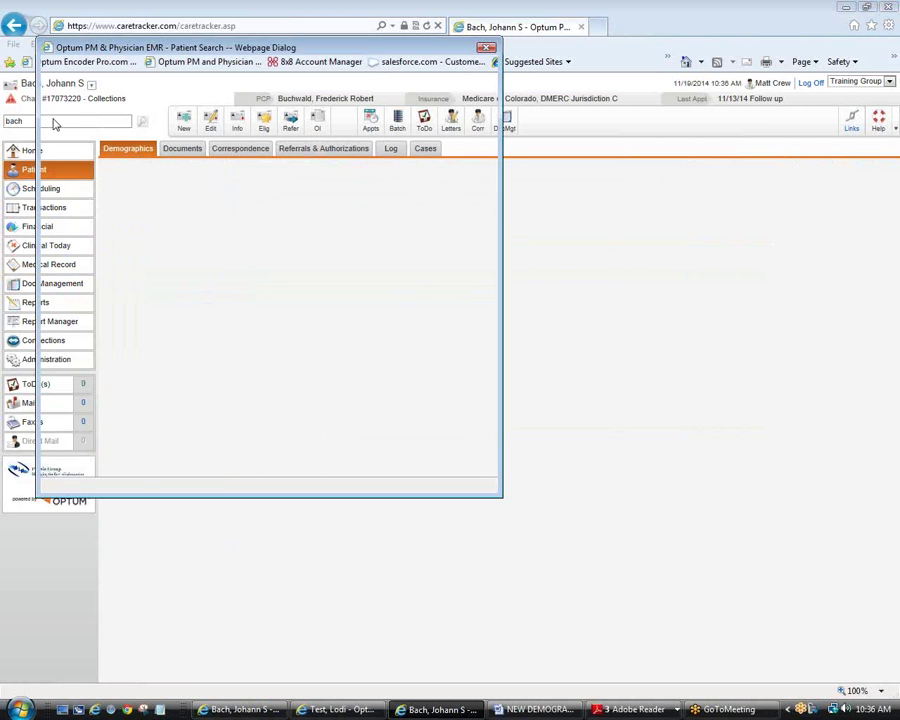
Step: Open the child's chart, confirm its 123 Main St home address, then switch to the parent's chart
{"action": "left_click", "coordinate": [112, 232]}
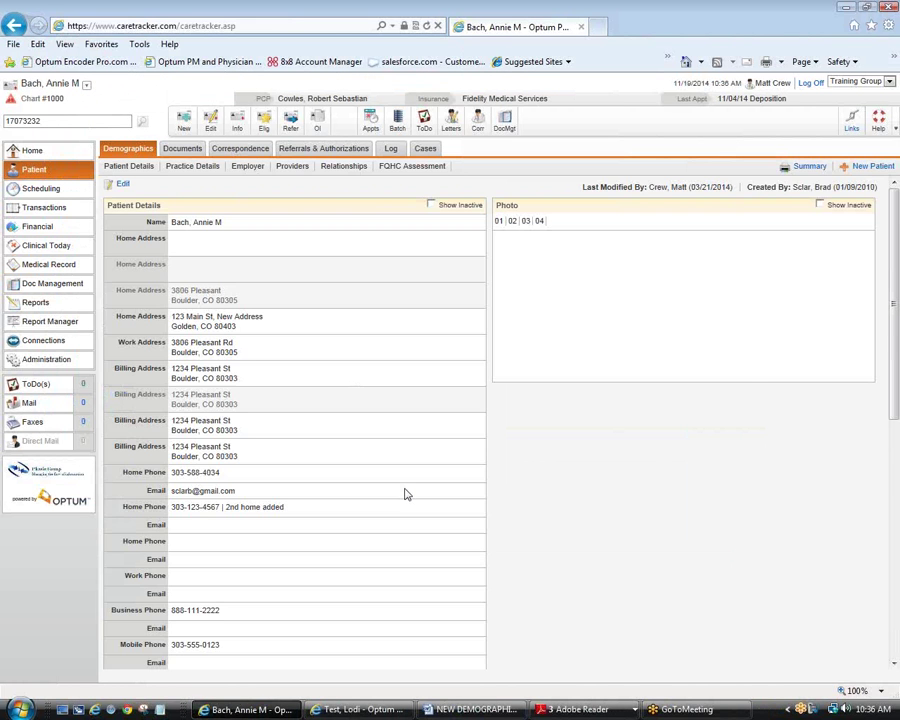
{"action": "left_click_drag", "start_coordinate": [116, 264], "coordinate": [265, 277]}
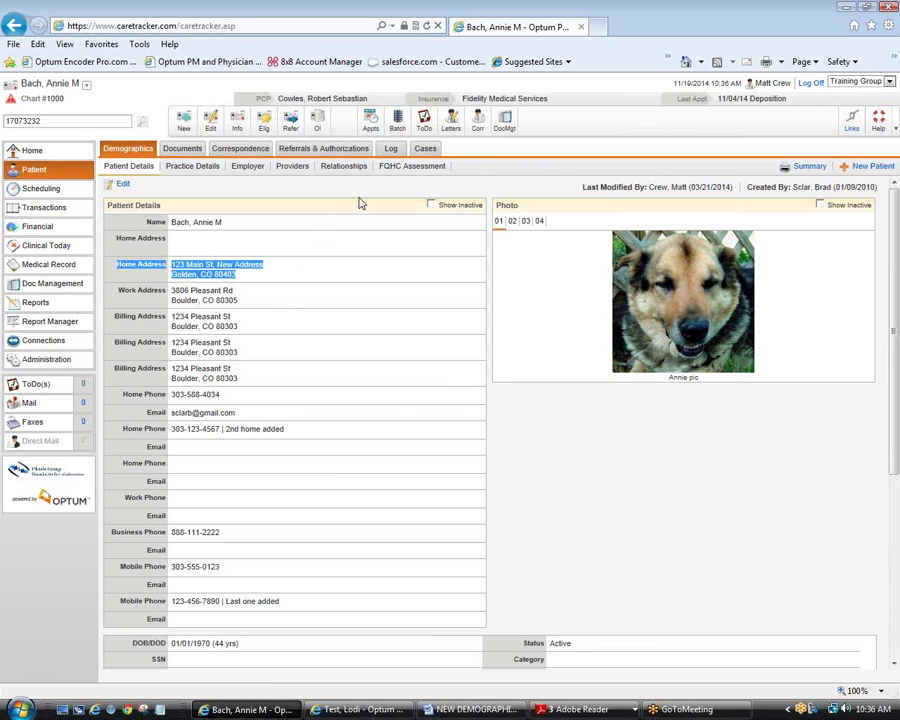
{"action": "left_click", "coordinate": [87, 86]}
{"action": "left_click", "coordinate": [54, 112]}
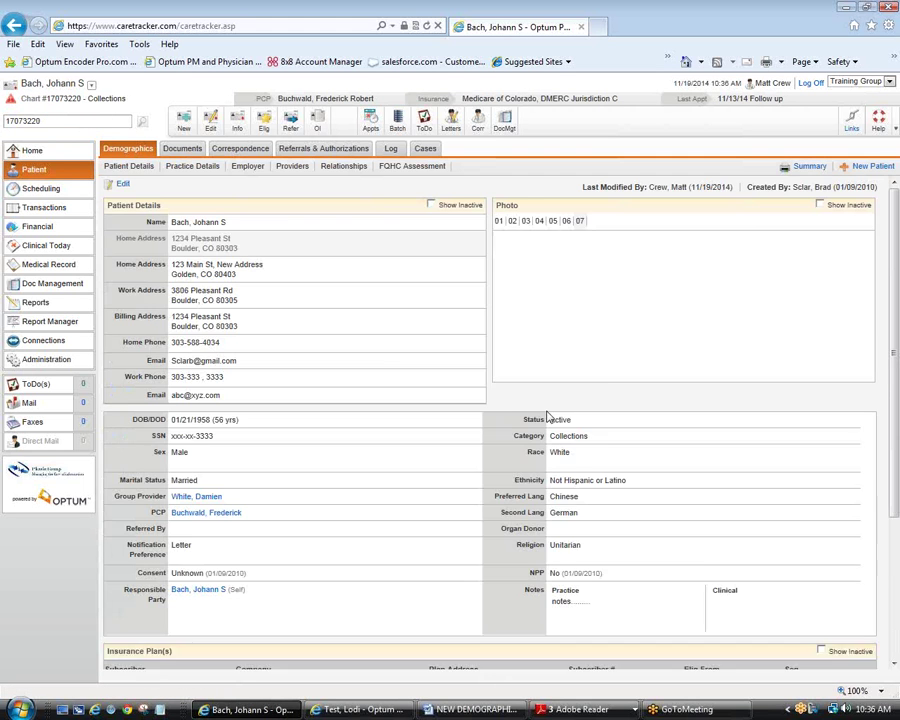
Step: On the parent's Relationships page, view and close the linked child's summary window
{"action": "left_click", "coordinate": [344, 166]}
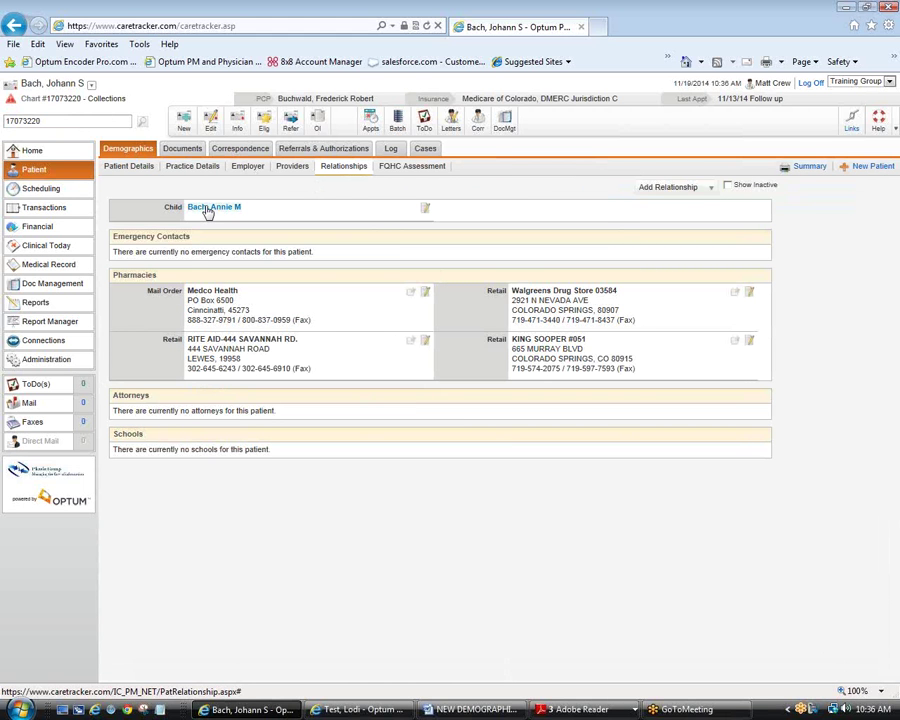
{"action": "left_click", "coordinate": [207, 208]}
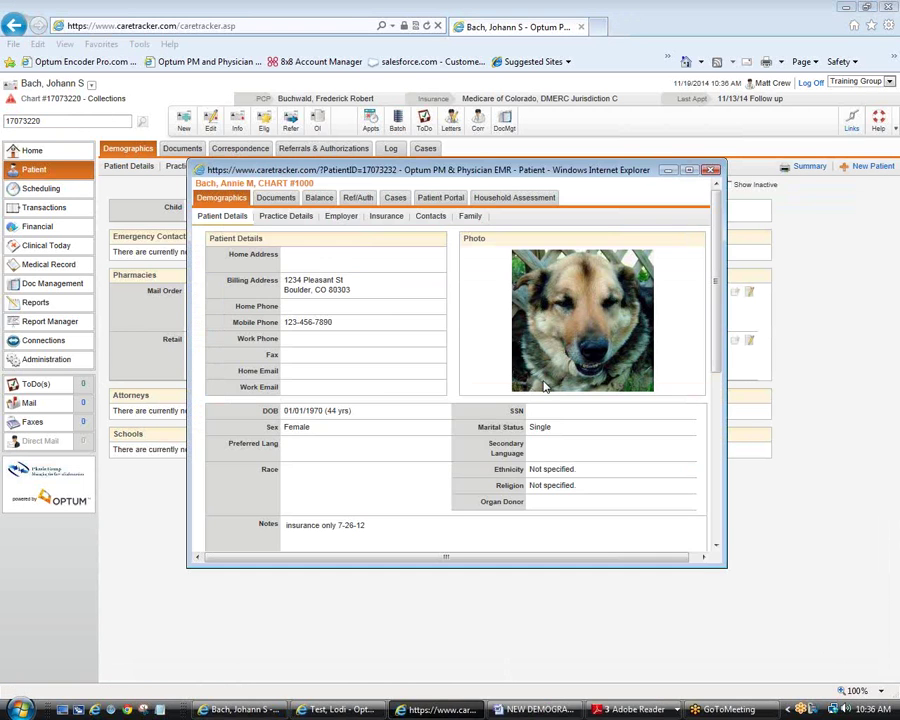
{"action": "left_click", "coordinate": [287, 259]}
{"action": "scroll", "coordinate": [358, 262], "scroll_direction": "down", "scroll_amount": 3}
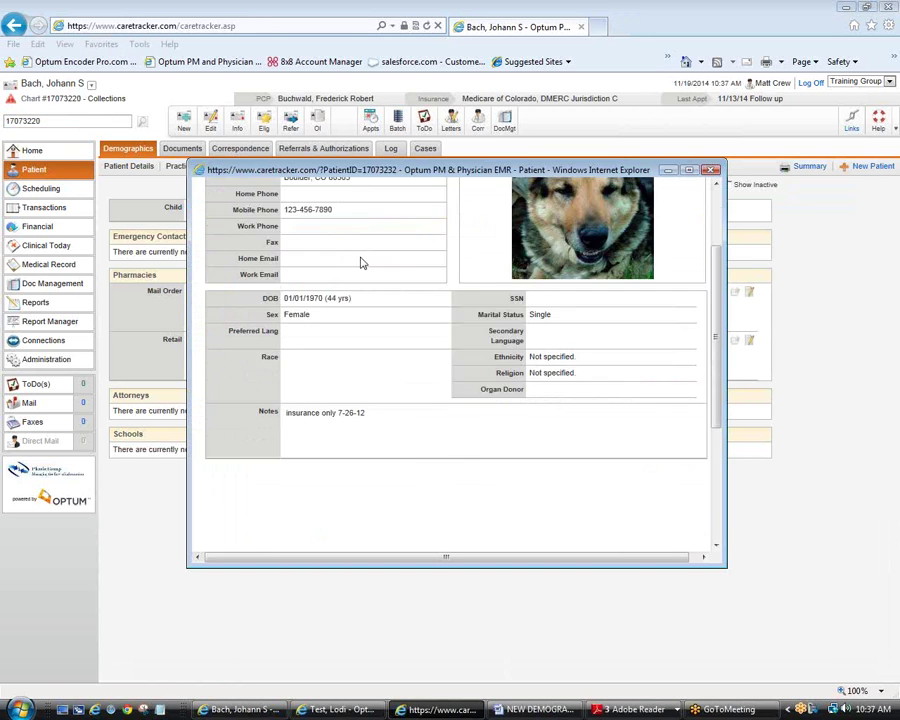
{"action": "scroll", "coordinate": [362, 261], "scroll_direction": "up", "scroll_amount": 3}
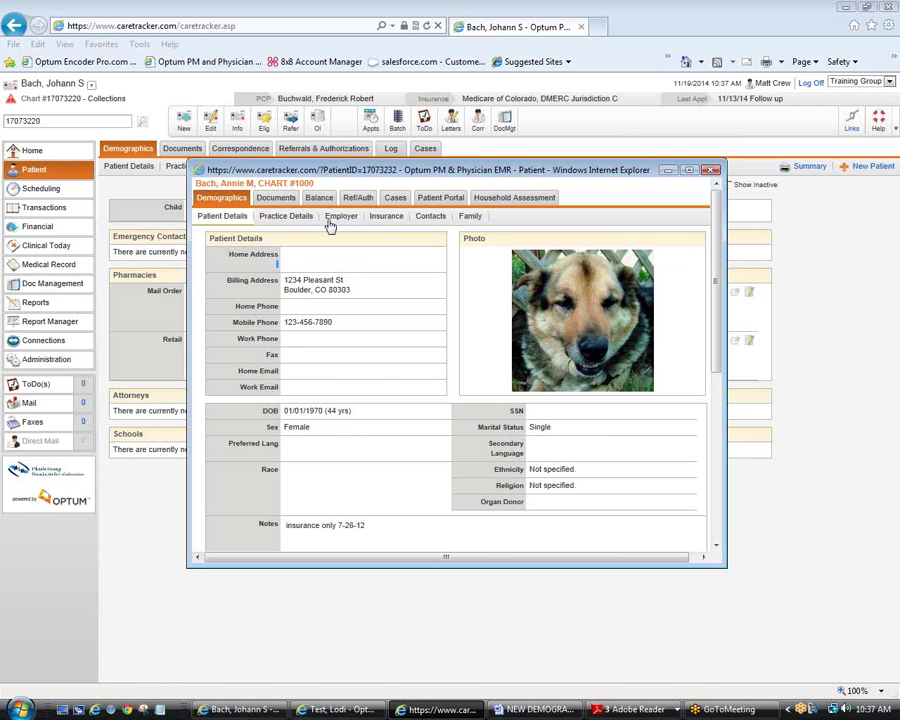
{"action": "left_click", "coordinate": [711, 169]}
{"action": "left_click", "coordinate": [91, 85]}
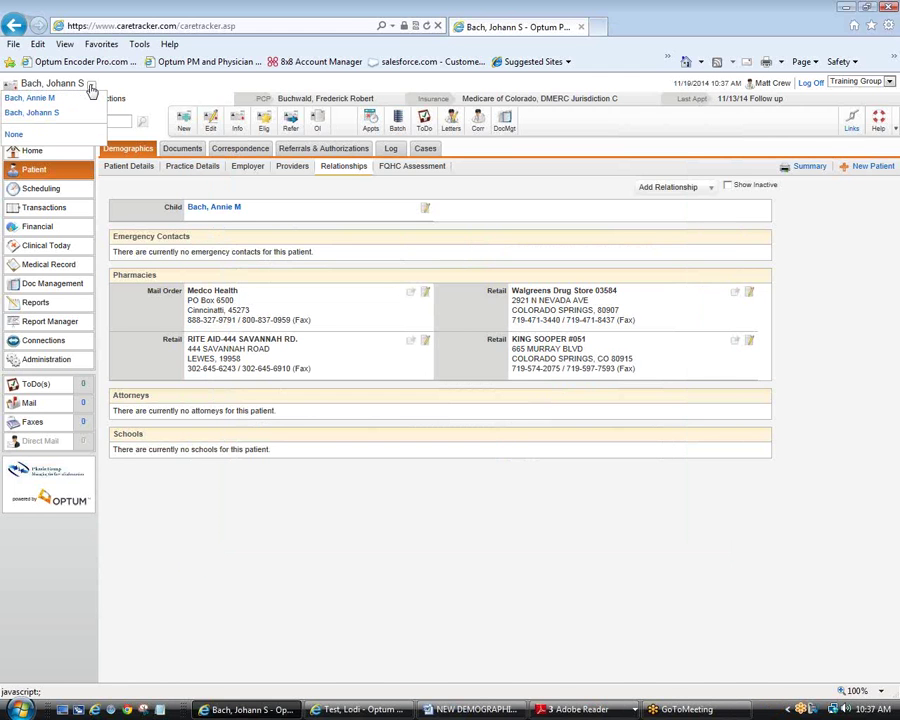
Step: Switch to the child's chart and view, then close, its patient summary window
{"action": "left_click", "coordinate": [56, 98]}
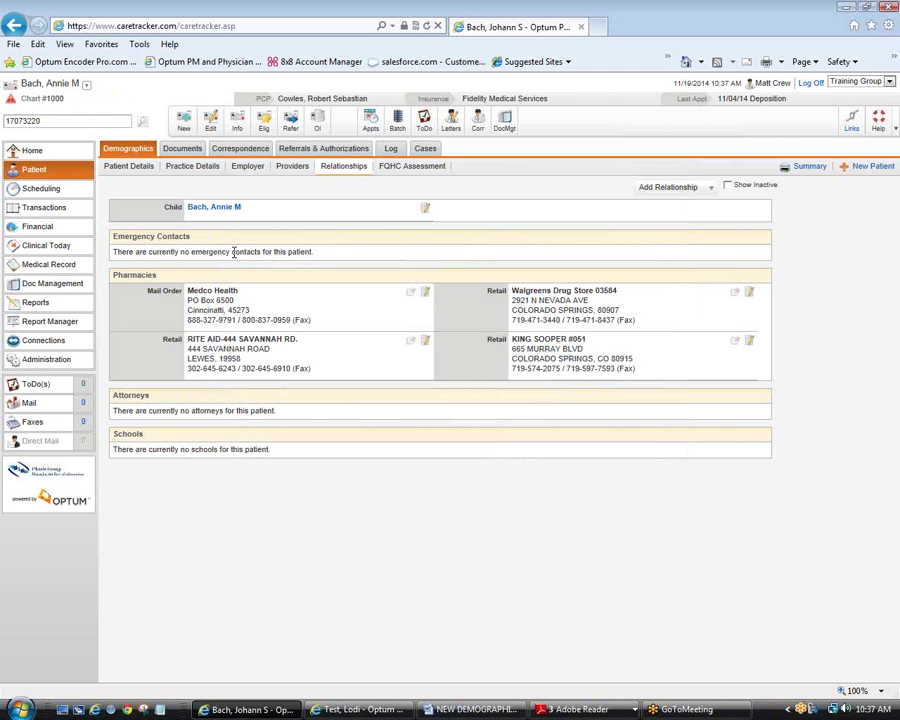
{"action": "left_click", "coordinate": [239, 125]}
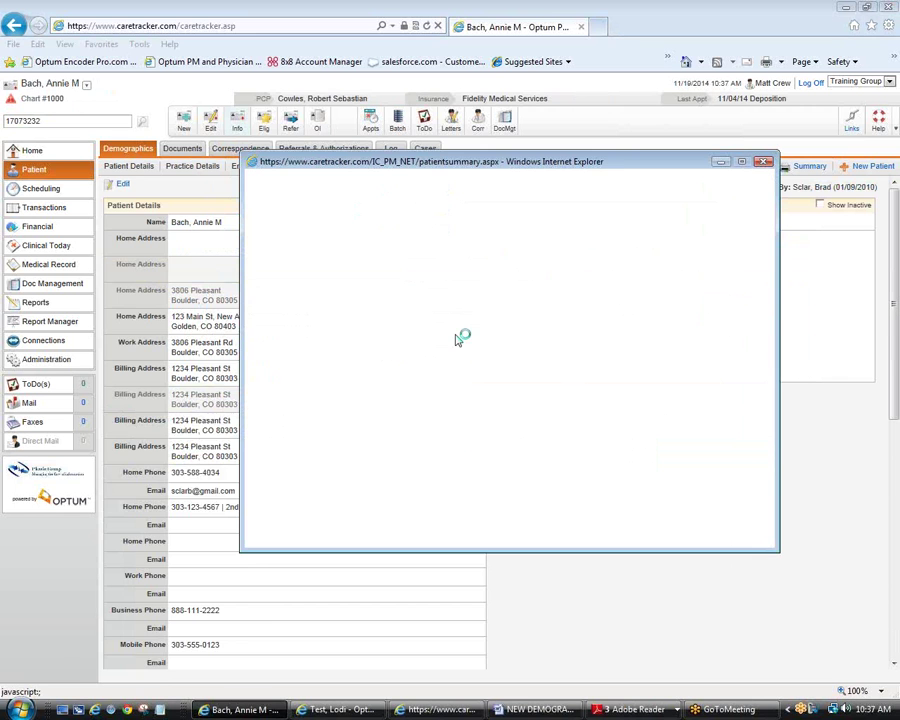
{"action": "left_click", "coordinate": [761, 159]}
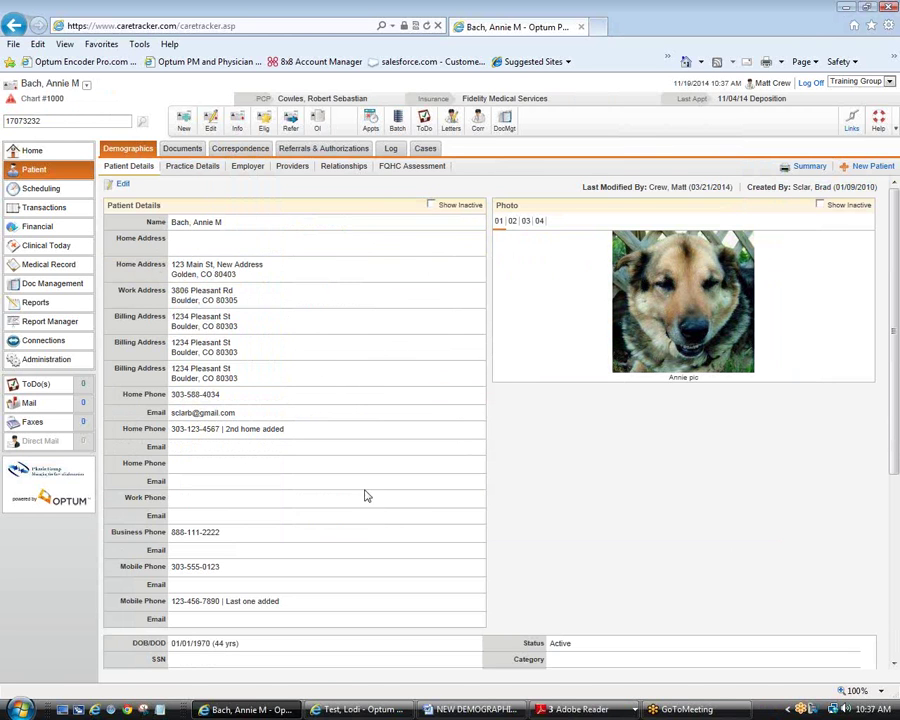
Step: Put the child's Patient Details into edit mode and save them
{"action": "left_click", "coordinate": [122, 187]}
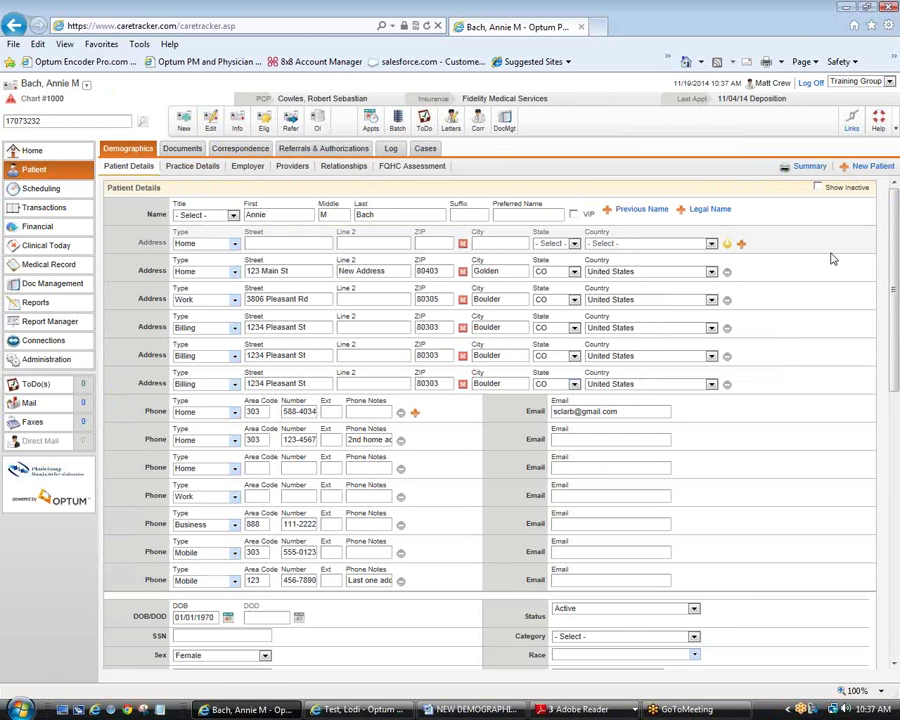
{"action": "scroll", "coordinate": [832, 259], "scroll_direction": "down", "scroll_amount": 1}
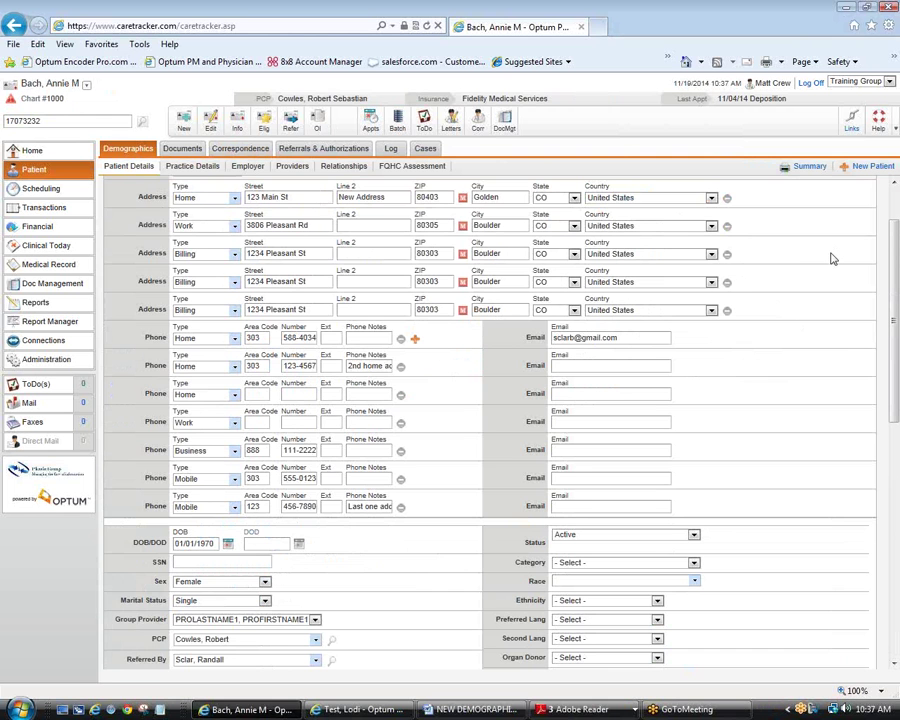
{"action": "scroll", "coordinate": [820, 460], "scroll_direction": "down", "scroll_amount": 14}
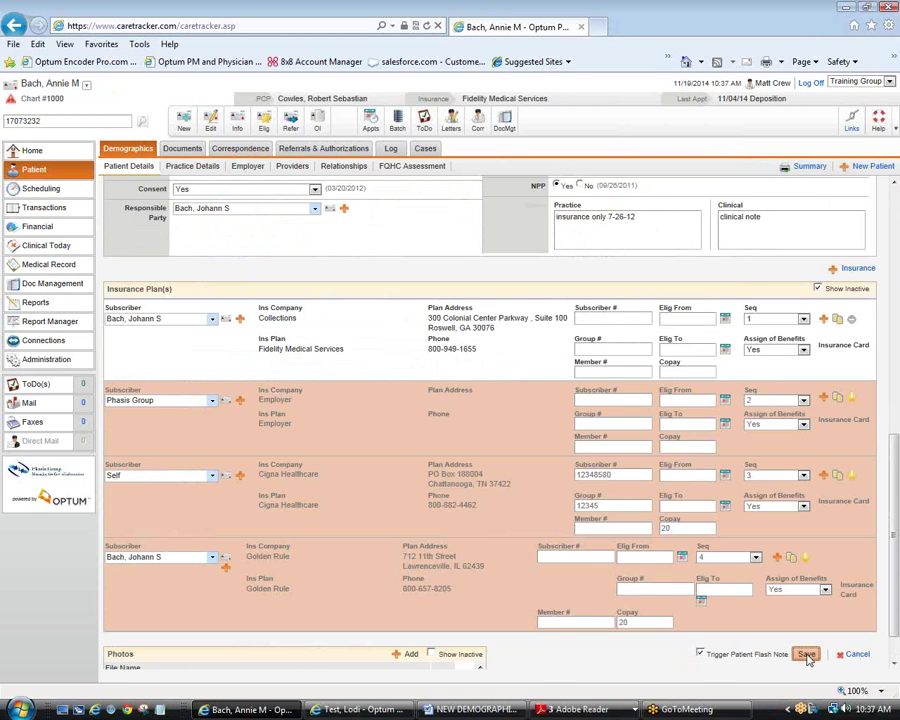
{"action": "left_click", "coordinate": [806, 655]}
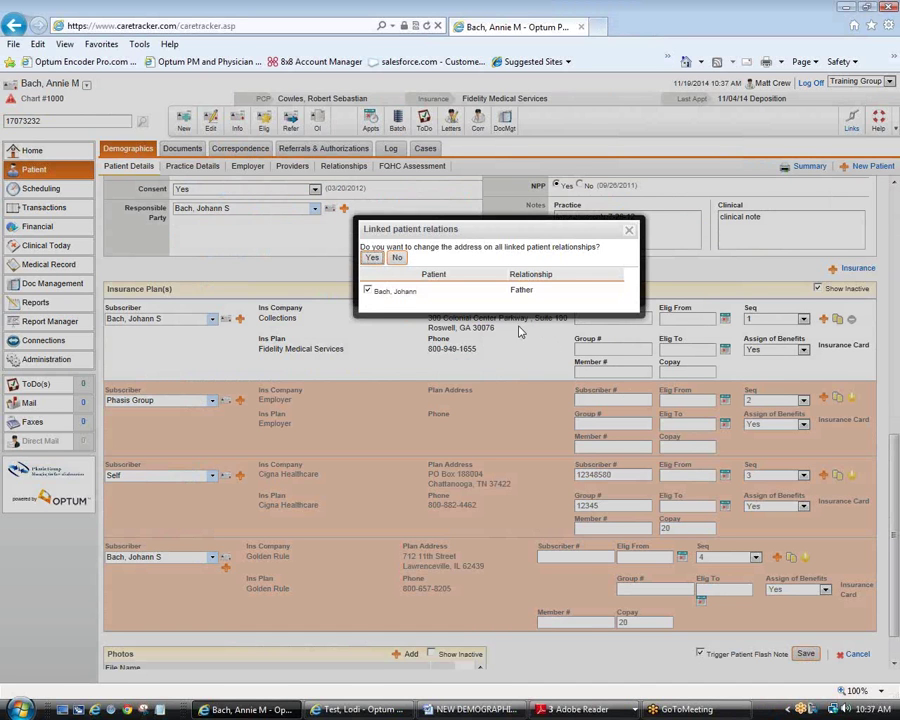
Step: Agree to update the father's address, then dismiss the one-active-address-per-type error
{"action": "left_click", "coordinate": [371, 259]}
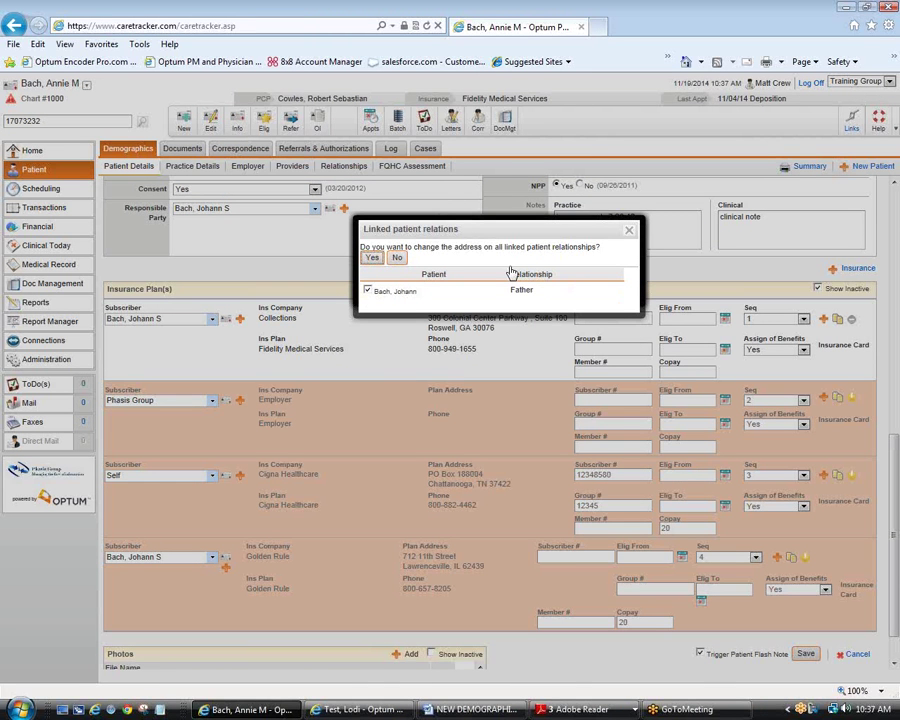
{"action": "left_click", "coordinate": [630, 231]}
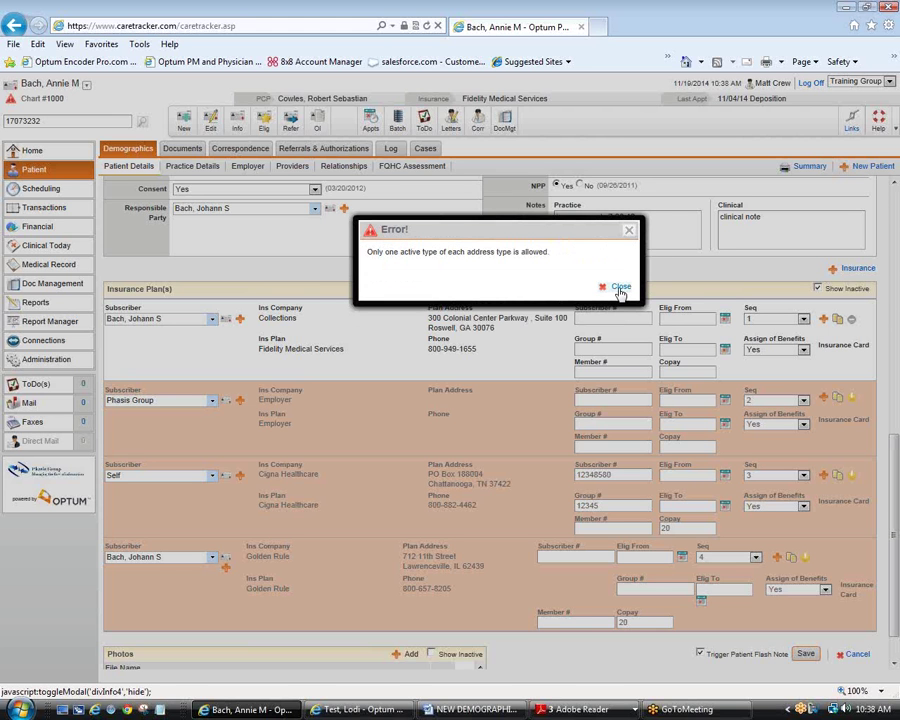
{"action": "left_click", "coordinate": [629, 231]}
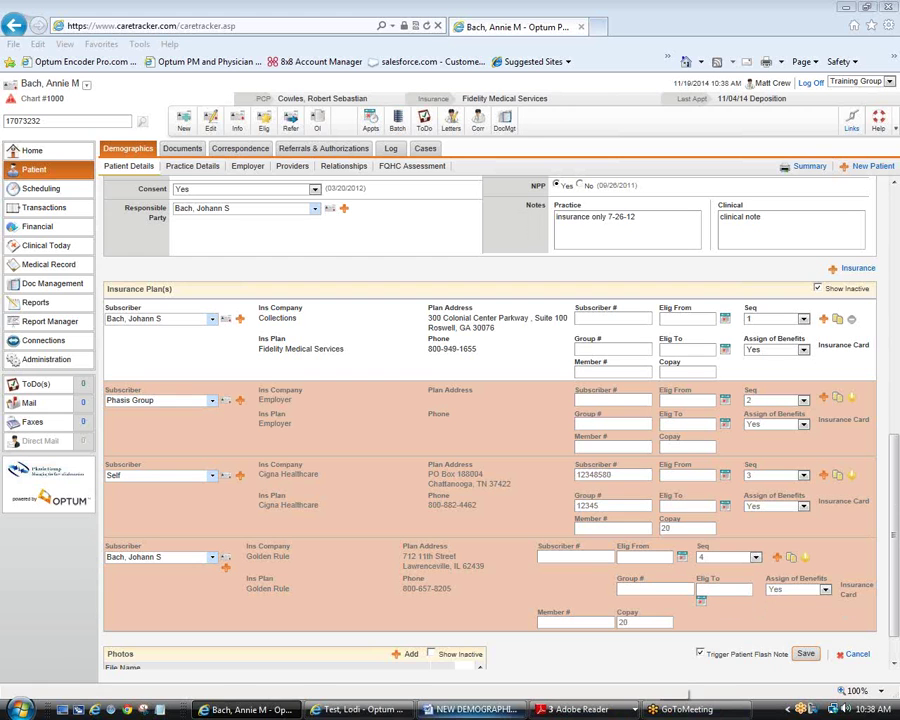
Step: Reopen Demographics, view the other test patient's demographics in edit mode, then return to the first patient
{"action": "left_click", "coordinate": [135, 152]}
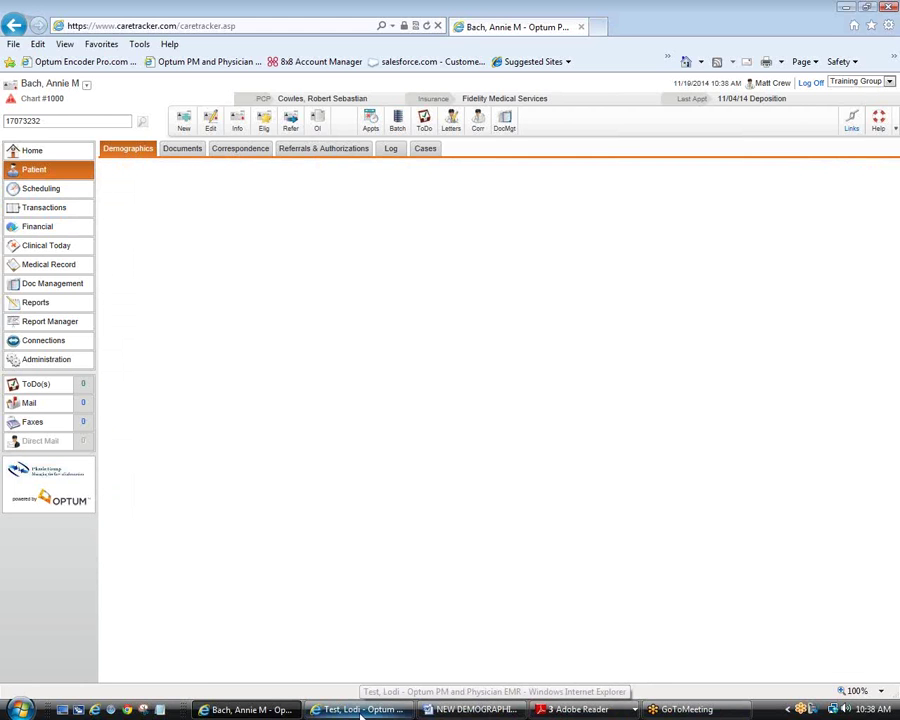
{"action": "left_click", "coordinate": [361, 712]}
{"action": "left_click", "coordinate": [285, 668]}
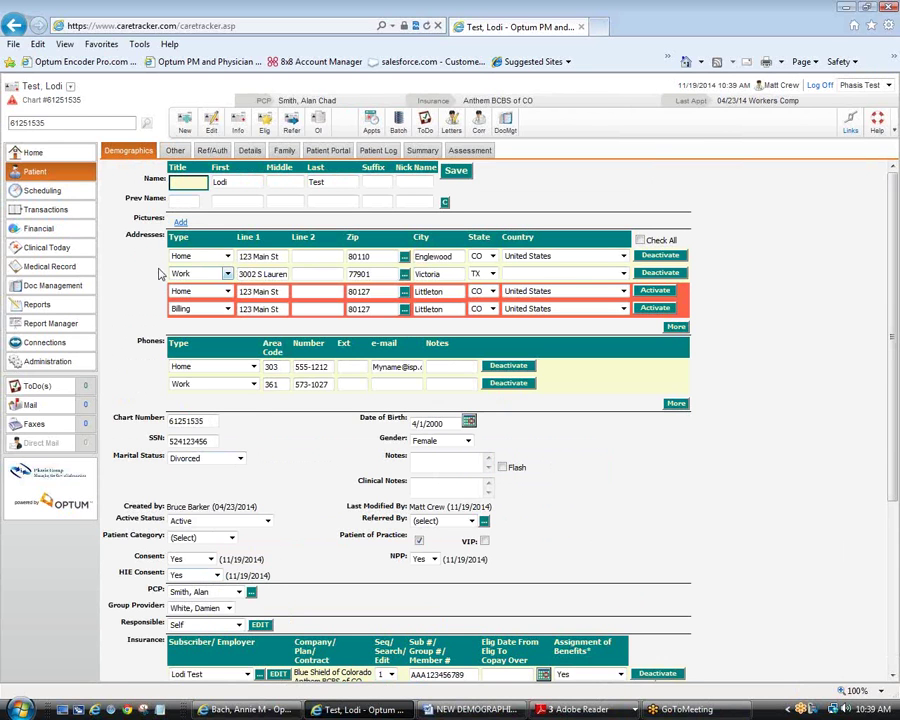
{"action": "left_click", "coordinate": [250, 710]}
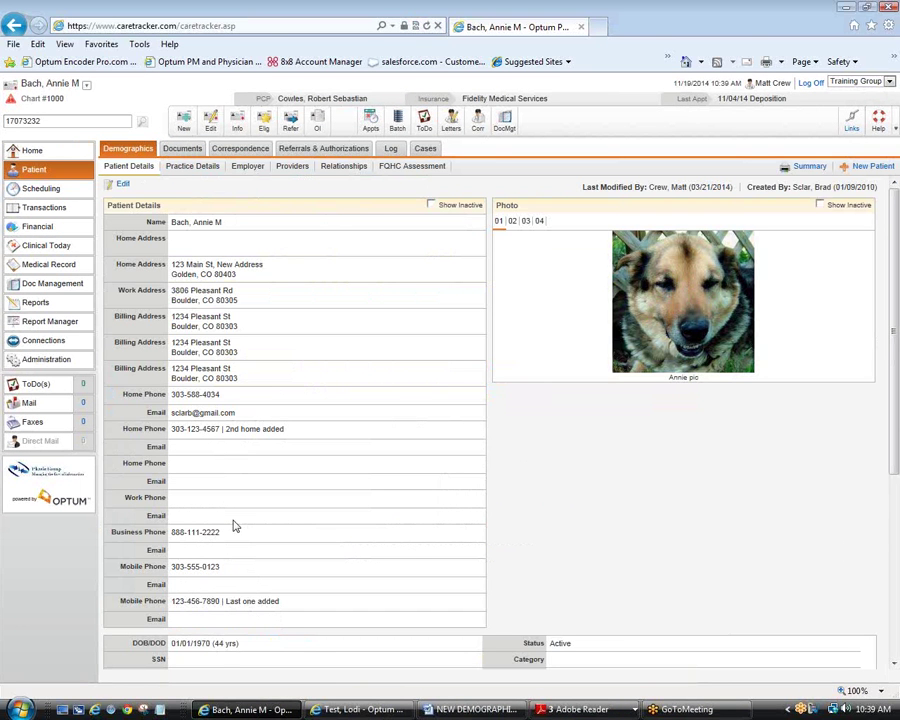
Step: Review the first patient's details down to the Phone notification preference, then reload the page
{"action": "scroll", "coordinate": [235, 526], "scroll_direction": "down", "scroll_amount": 2}
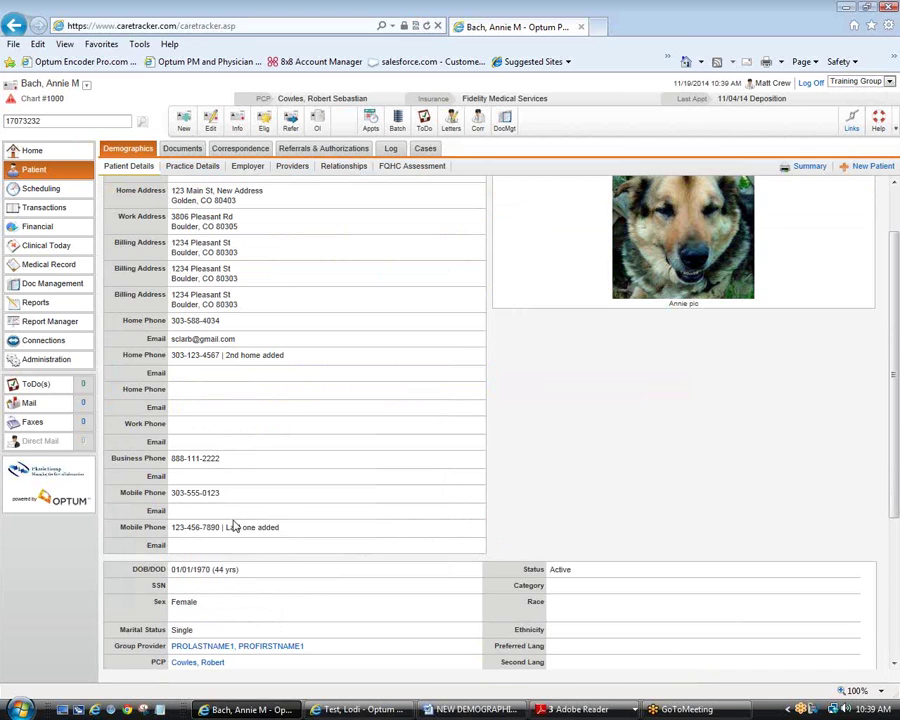
{"action": "scroll", "coordinate": [233, 526], "scroll_direction": "down", "scroll_amount": 4}
{"action": "double_click", "coordinate": [182, 545]}
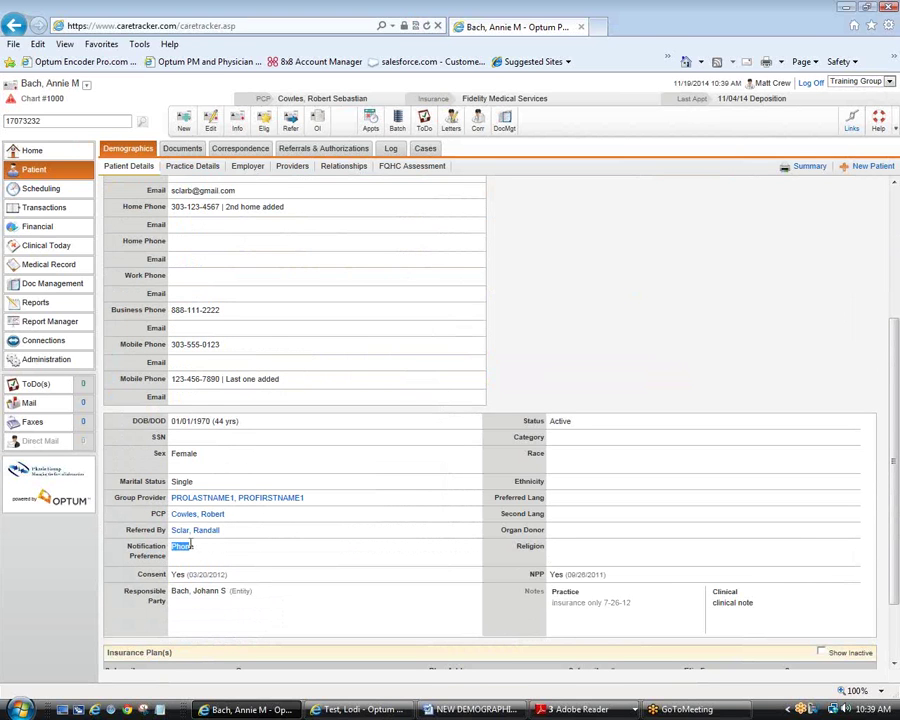
{"action": "double_click", "coordinate": [147, 555]}
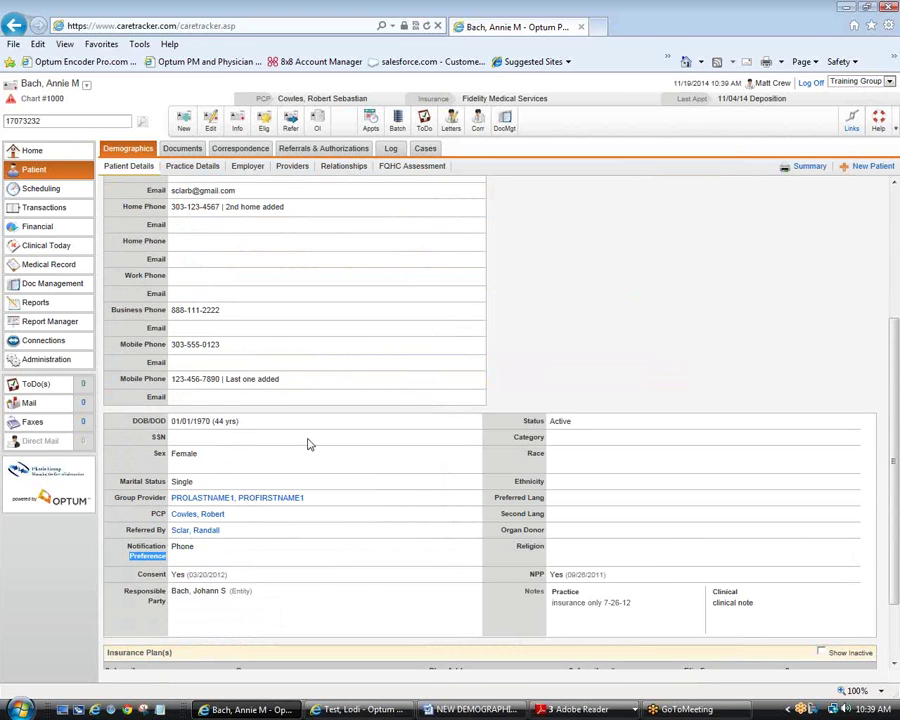
{"action": "key", "text": "F5"}
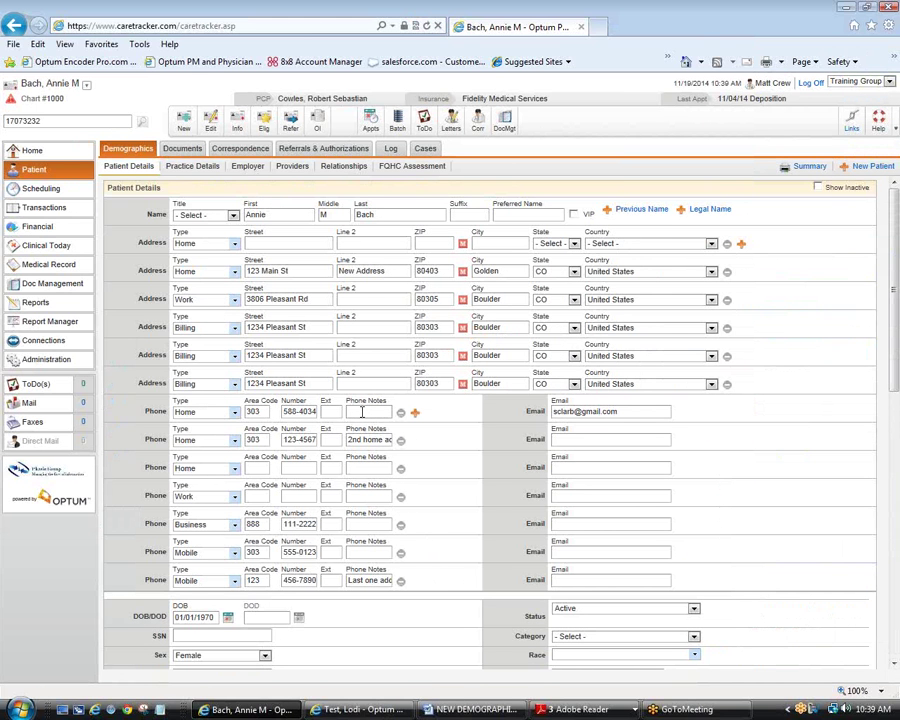
Step: Add a new phone row below the existing phones and set its type to Back Line
{"action": "left_click", "coordinate": [375, 411]}
{"action": "scroll", "coordinate": [471, 530], "scroll_direction": "down", "scroll_amount": 2}
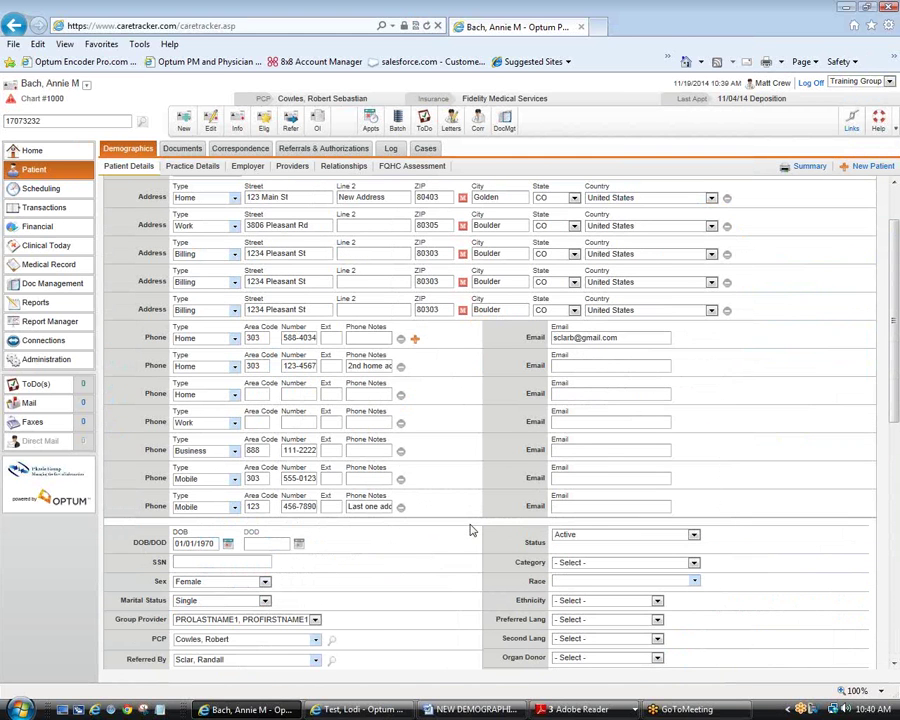
{"action": "scroll", "coordinate": [471, 530], "scroll_direction": "down", "scroll_amount": 2}
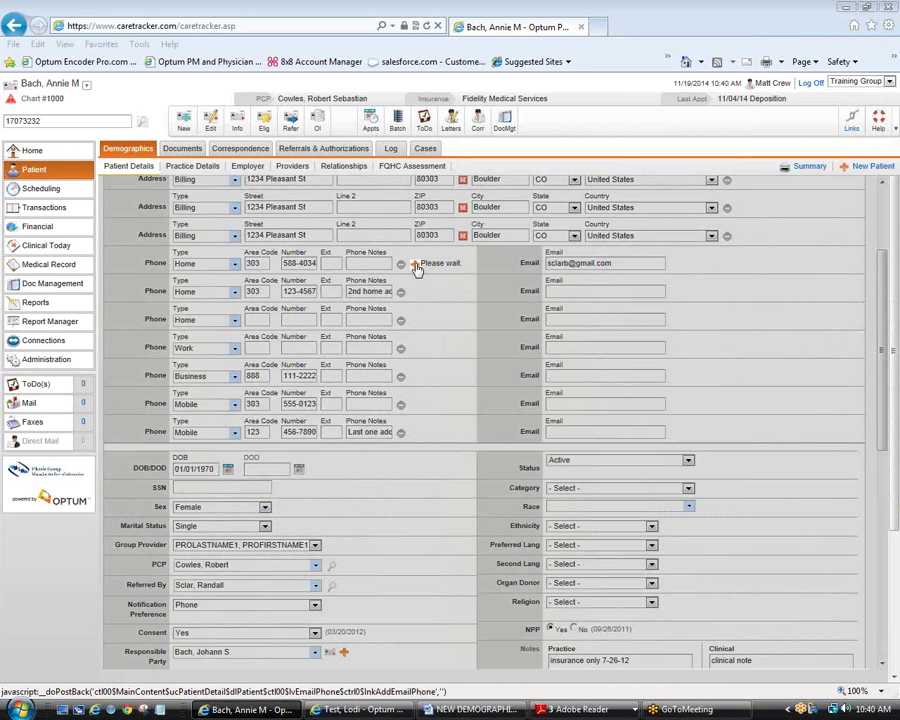
{"action": "left_click", "coordinate": [235, 461]}
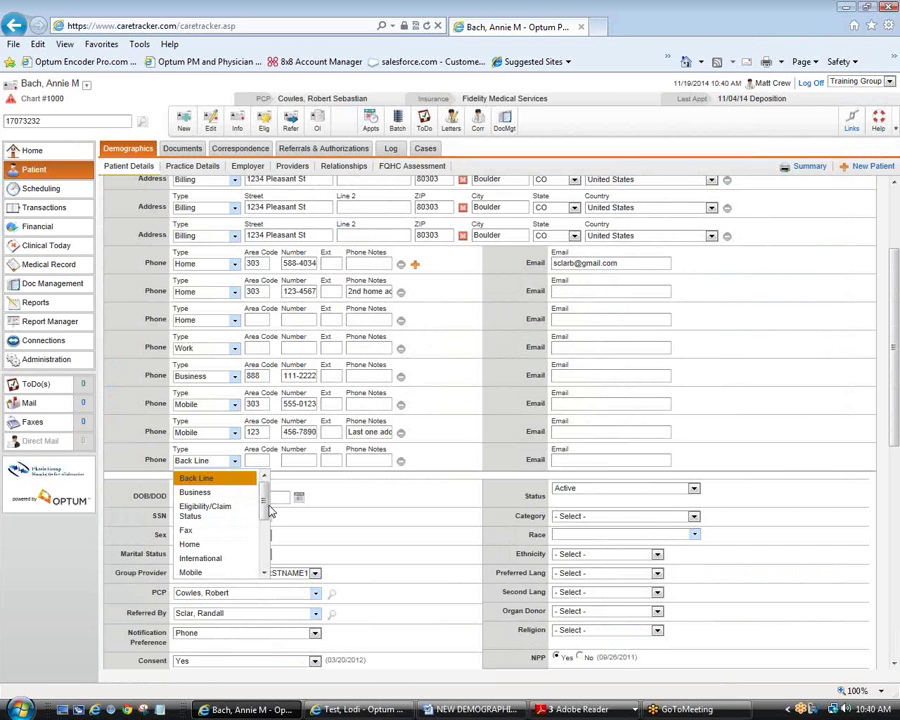
{"action": "mouse_move", "coordinate": [268, 511]}
{"action": "left_mouse_down"}
{"action": "mouse_move", "coordinate": [270, 556]}
{"action": "mouse_move", "coordinate": [278, 497]}
{"action": "left_mouse_up"}
Step: Fill in the Back Line phone's area code and number, plus a long numeric note
{"action": "left_click", "coordinate": [368, 460]}
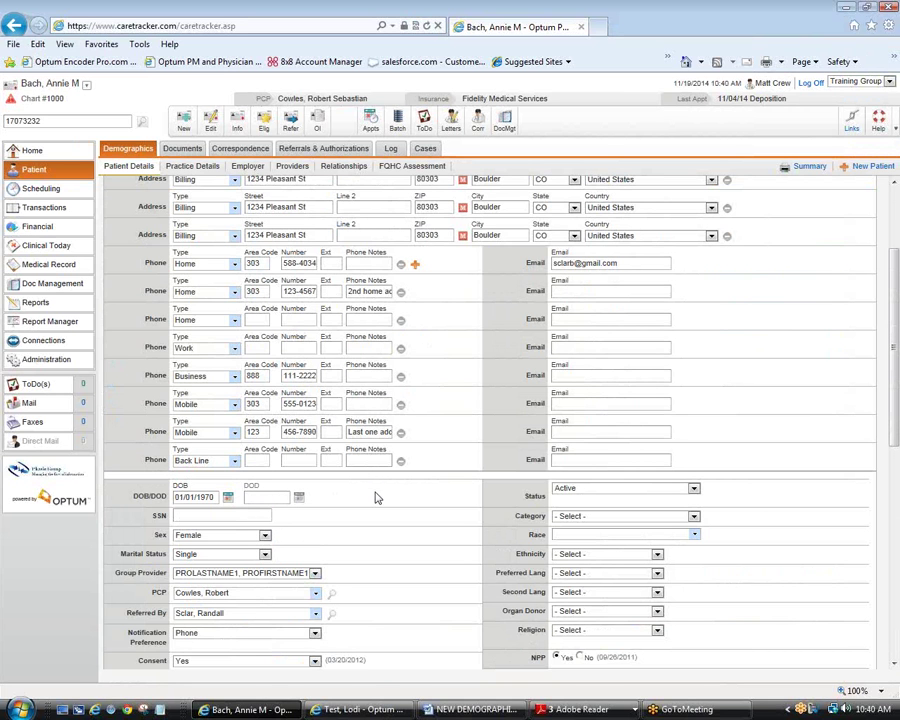
{"action": "left_click", "coordinate": [256, 460]}
{"action": "type", "text": "303"}
{"action": "type", "text": "555-1212"}
{"action": "key", "text": "Tab"}
{"action": "type", "text": "1234567890123"}
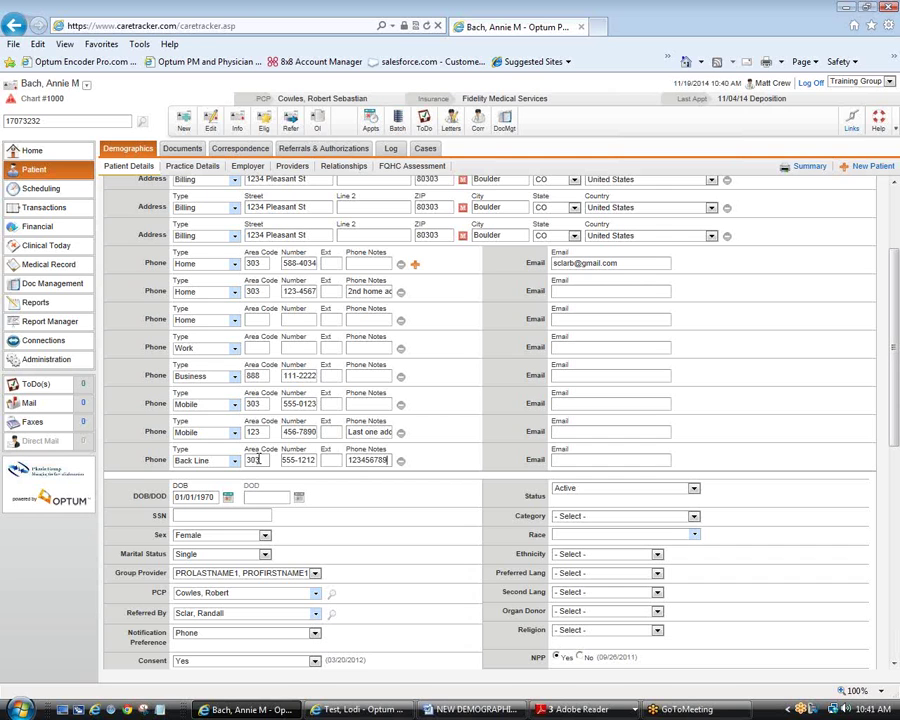
{"action": "key", "text": "BackSpace"}
{"action": "key", "text": "BackSpace"}
{"action": "key", "text": "BackSpace"}
{"action": "type", "text": "12345678"}
{"action": "type", "text": "901234"}
{"action": "type", "text": "5678"}
Step: Save the demographics and dismiss the address-type error that rejects the save
{"action": "scroll", "coordinate": [343, 507], "scroll_direction": "down", "scroll_amount": 2}
{"action": "scroll", "coordinate": [772, 290], "scroll_direction": "up", "scroll_amount": 4}
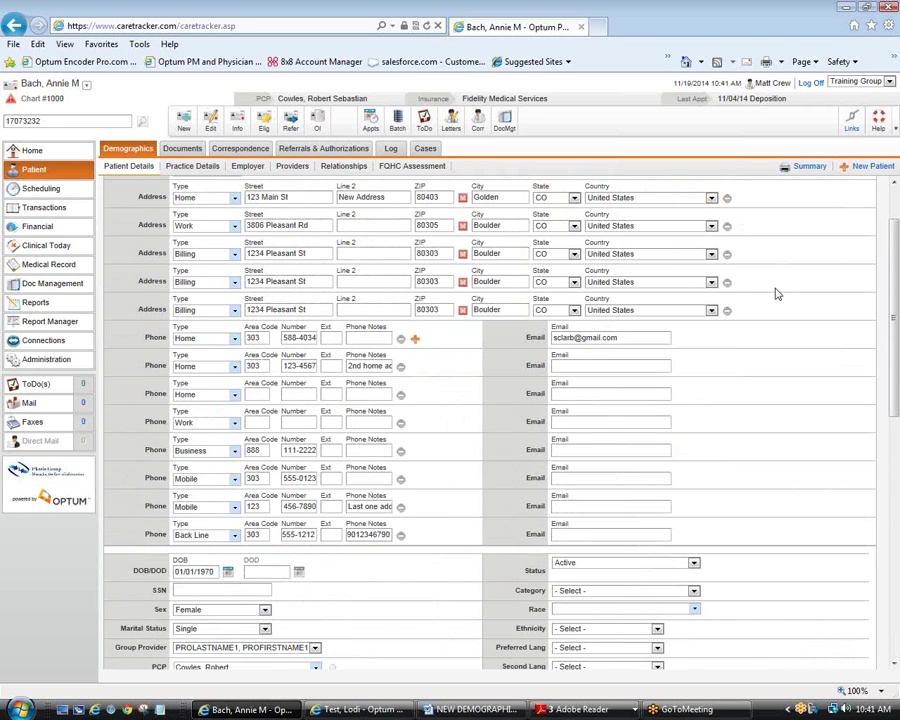
{"action": "scroll", "coordinate": [778, 295], "scroll_direction": "down", "scroll_amount": 6}
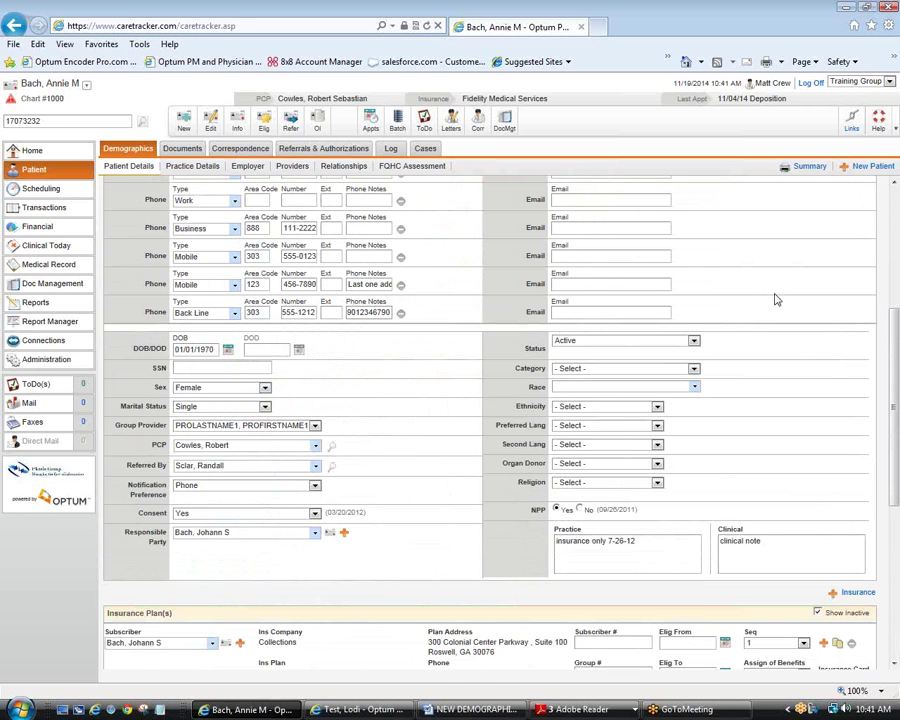
{"action": "scroll", "coordinate": [775, 299], "scroll_direction": "down", "scroll_amount": 10}
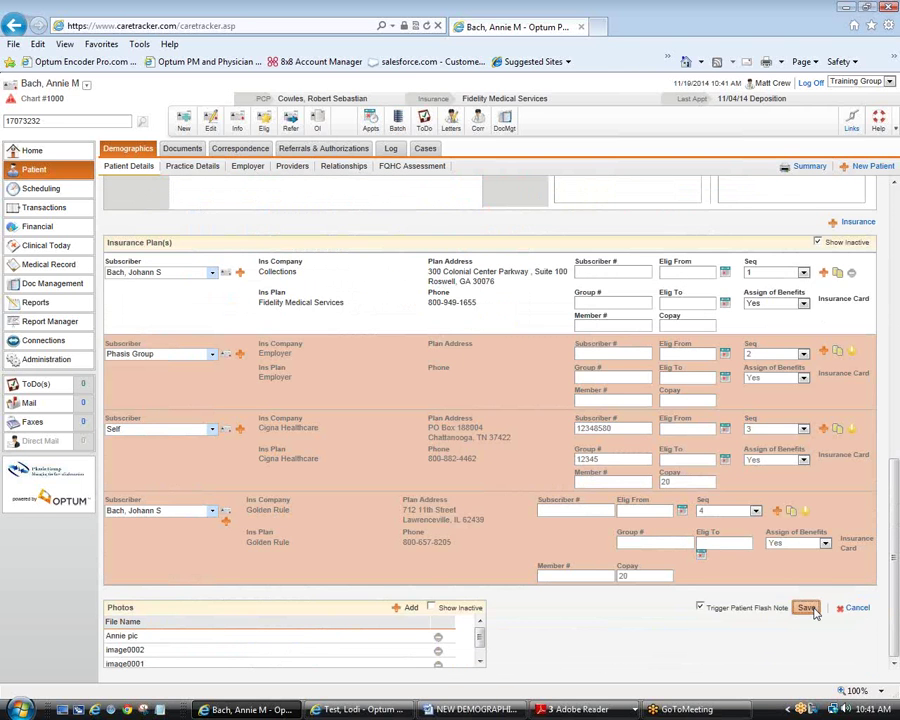
{"action": "left_click", "coordinate": [808, 608]}
{"action": "left_click", "coordinate": [619, 455]}
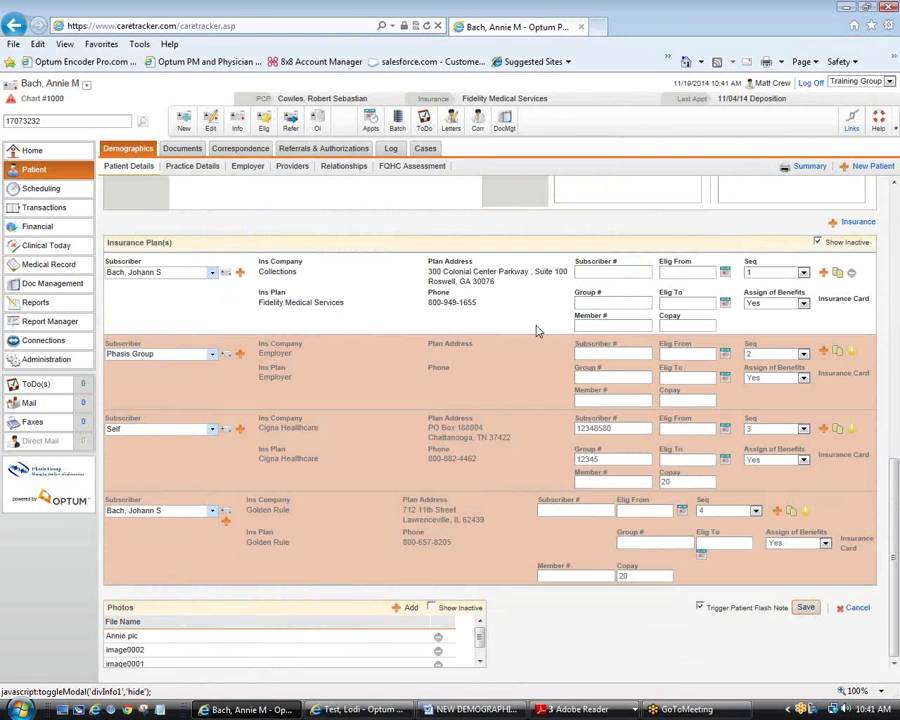
{"action": "scroll", "coordinate": [537, 331], "scroll_direction": "up", "scroll_amount": 15}
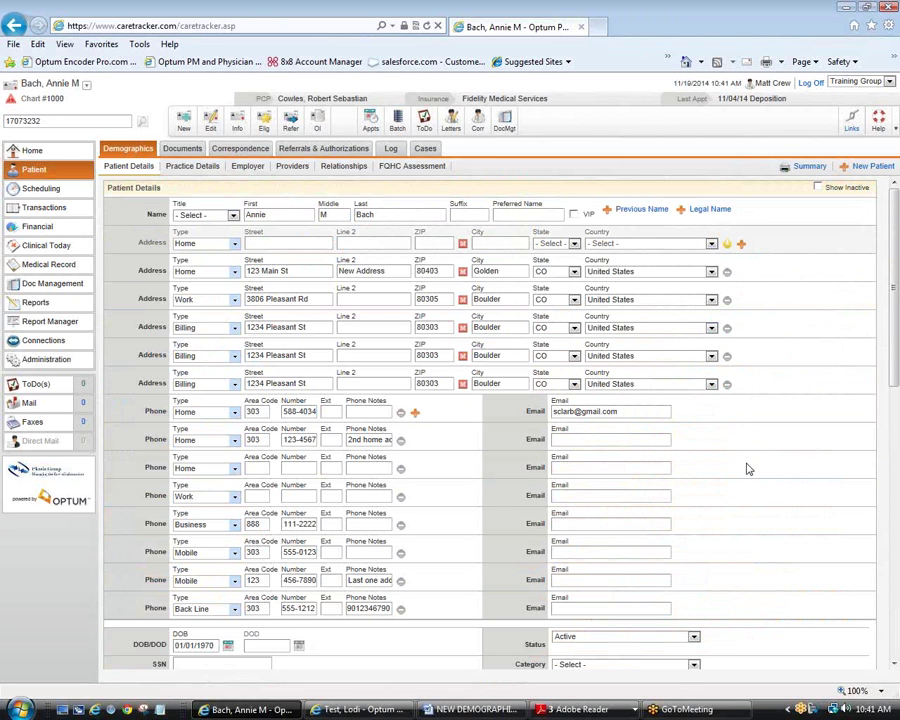
Step: Deactivate one of the duplicate Billing addresses
{"action": "left_click", "coordinate": [728, 359]}
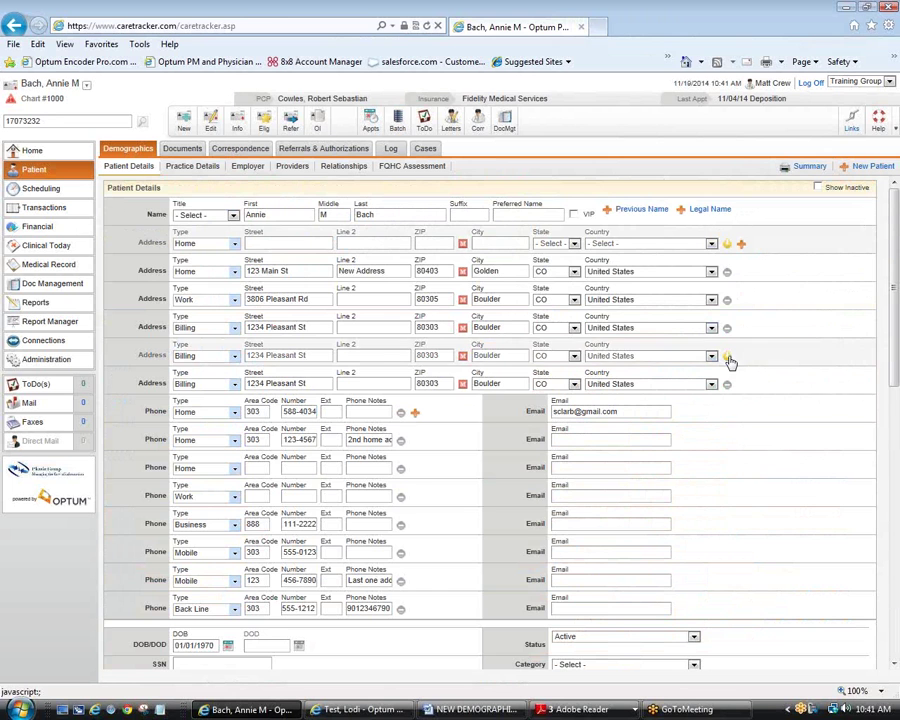
{"action": "scroll", "coordinate": [753, 430], "scroll_direction": "down", "scroll_amount": 3}
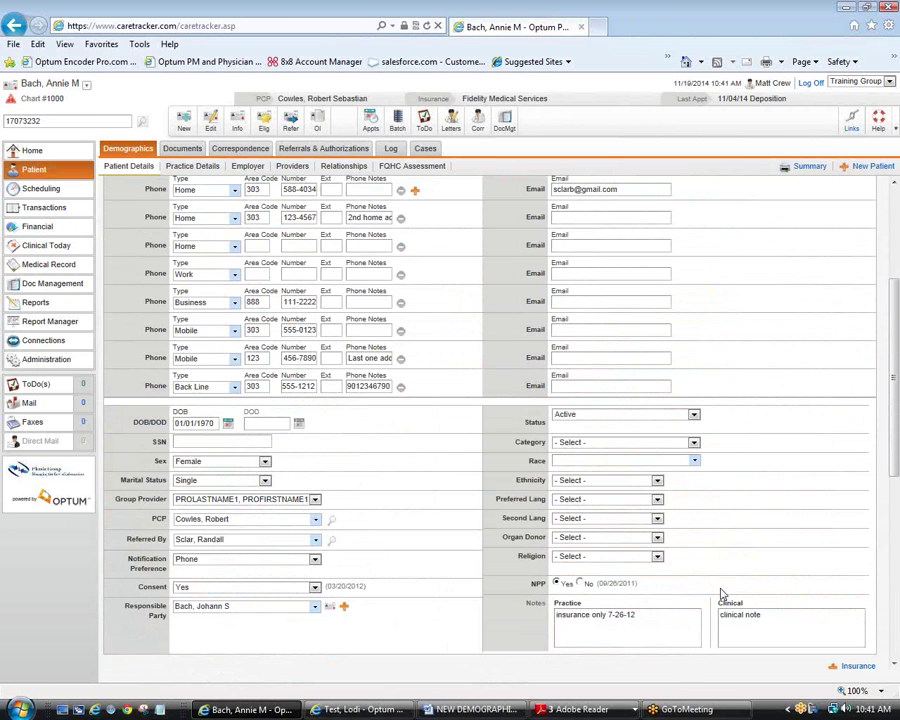
{"action": "scroll", "coordinate": [722, 594], "scroll_direction": "down", "scroll_amount": 6}
Step: Save again, confirm the linked-relations address change, and dismiss the address-type error
{"action": "left_click", "coordinate": [805, 606]}
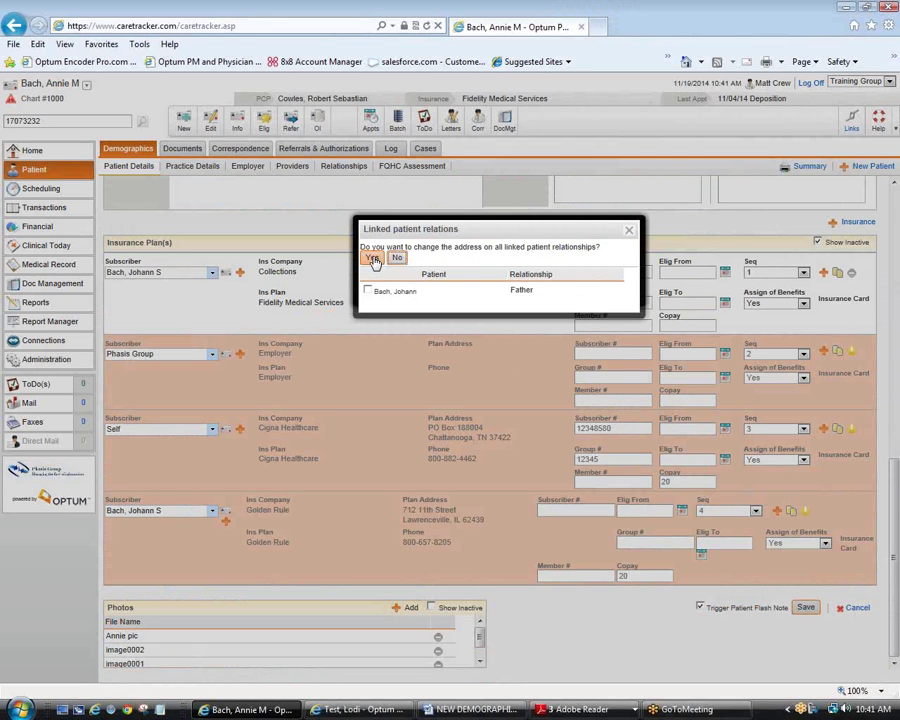
{"action": "left_click", "coordinate": [629, 231]}
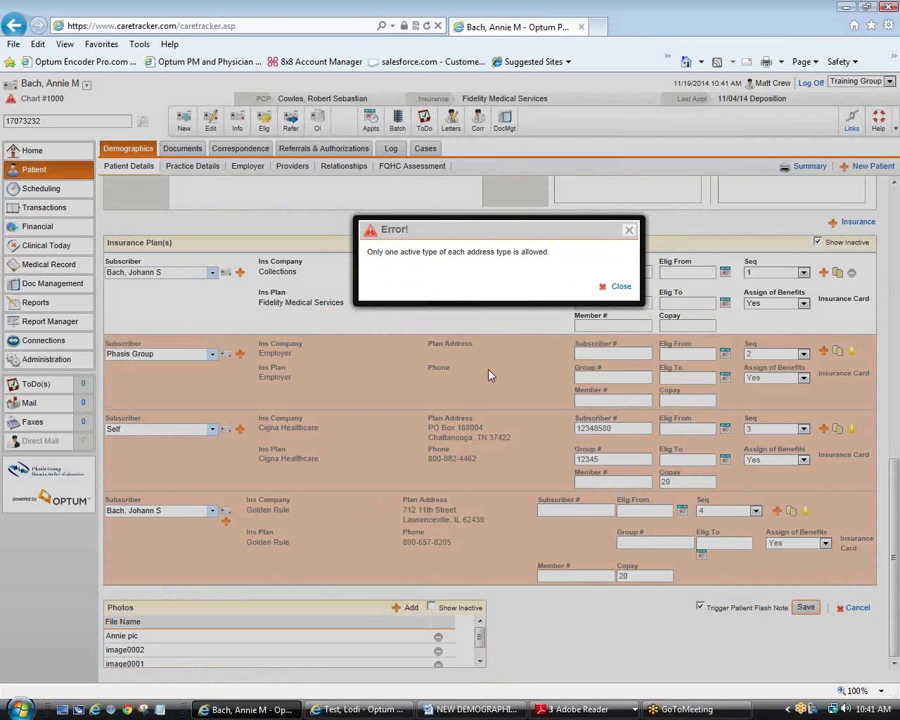
{"action": "left_click", "coordinate": [629, 233]}
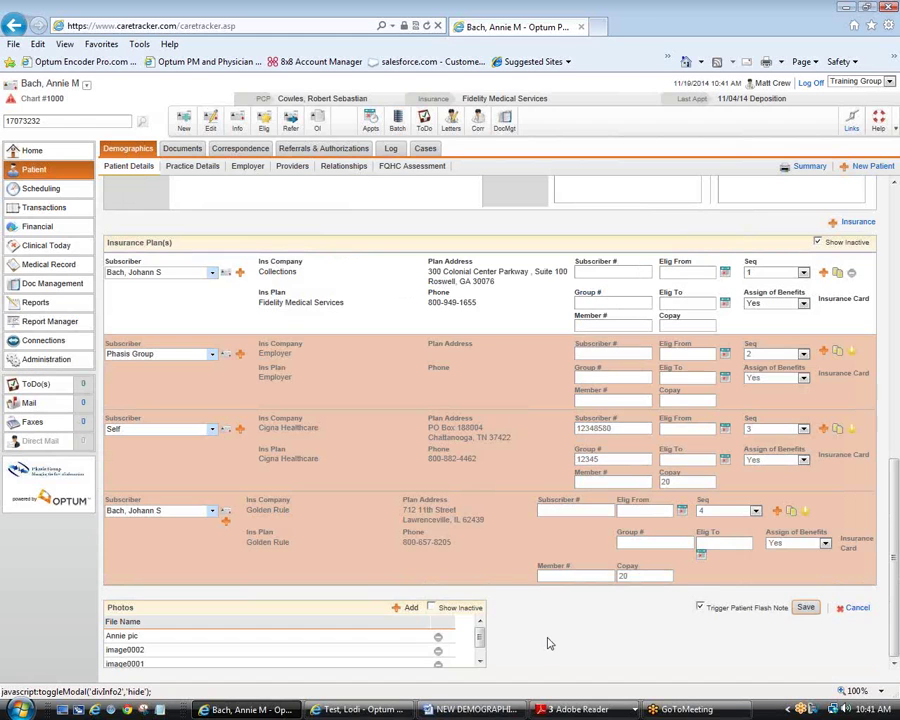
{"action": "scroll", "coordinate": [548, 643], "scroll_direction": "up", "scroll_amount": 1}
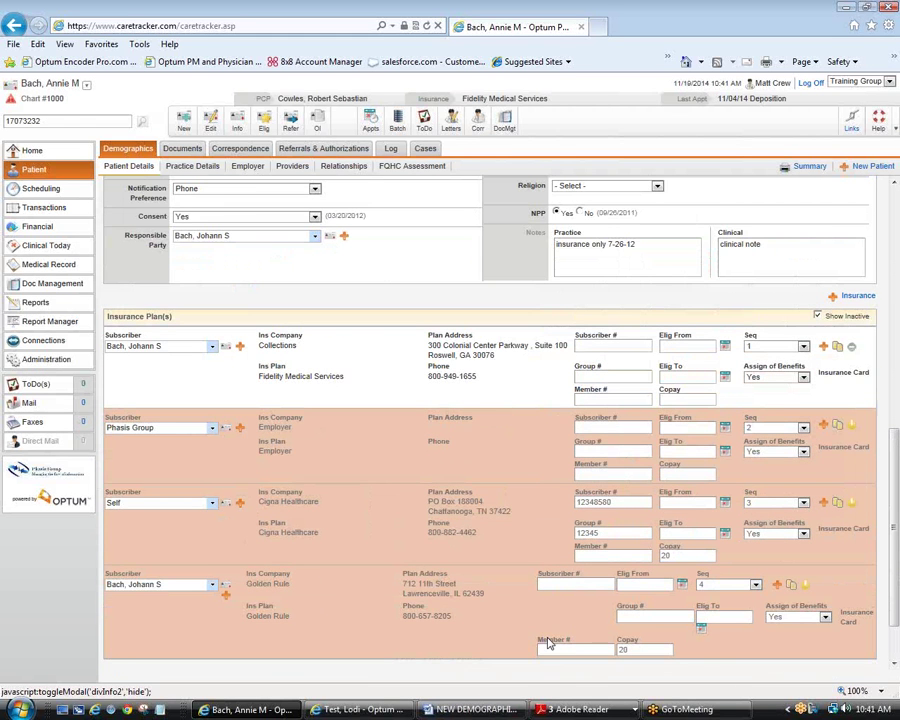
{"action": "scroll", "coordinate": [548, 643], "scroll_direction": "up", "scroll_amount": 10}
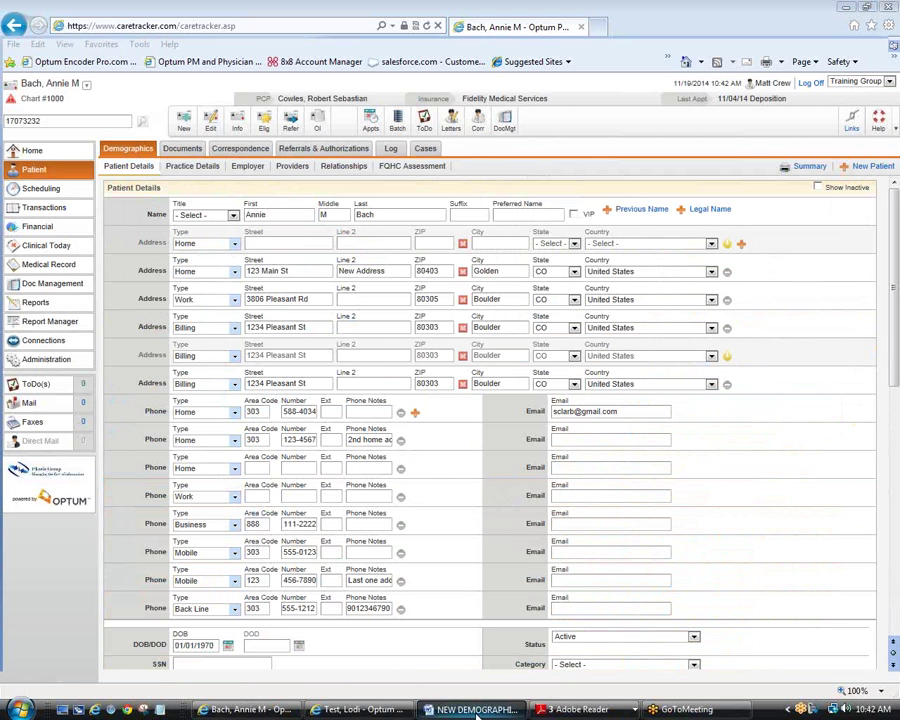
Step: Review the Enhanced Demographics outline in Word, then return to the CareTracker browser
{"action": "left_click", "coordinate": [477, 710]}
{"action": "scroll", "coordinate": [523, 527], "scroll_direction": "down", "scroll_amount": 1}
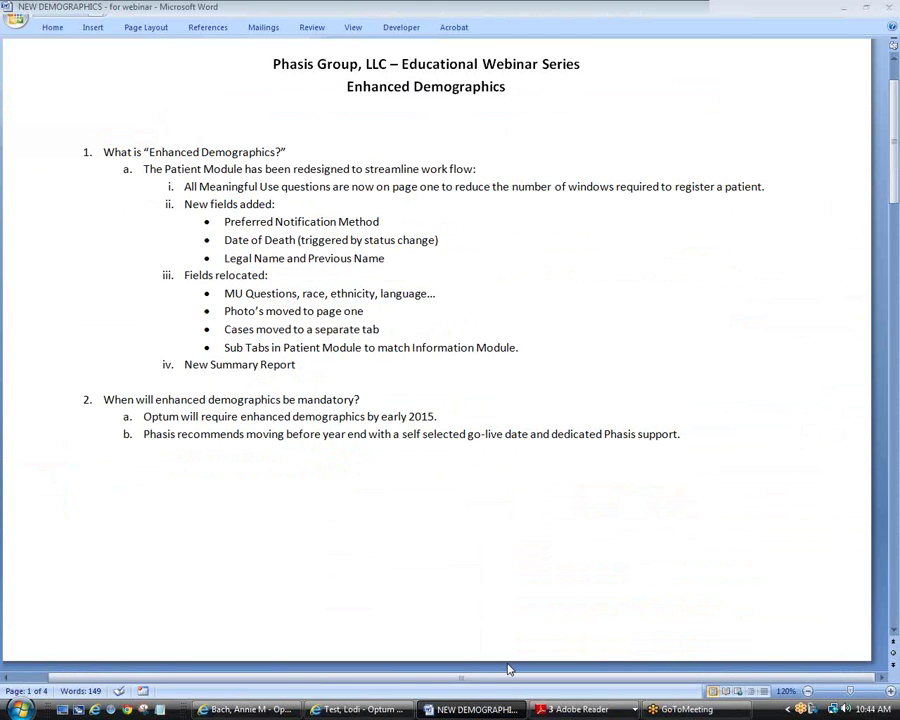
{"action": "left_click", "coordinate": [358, 712]}
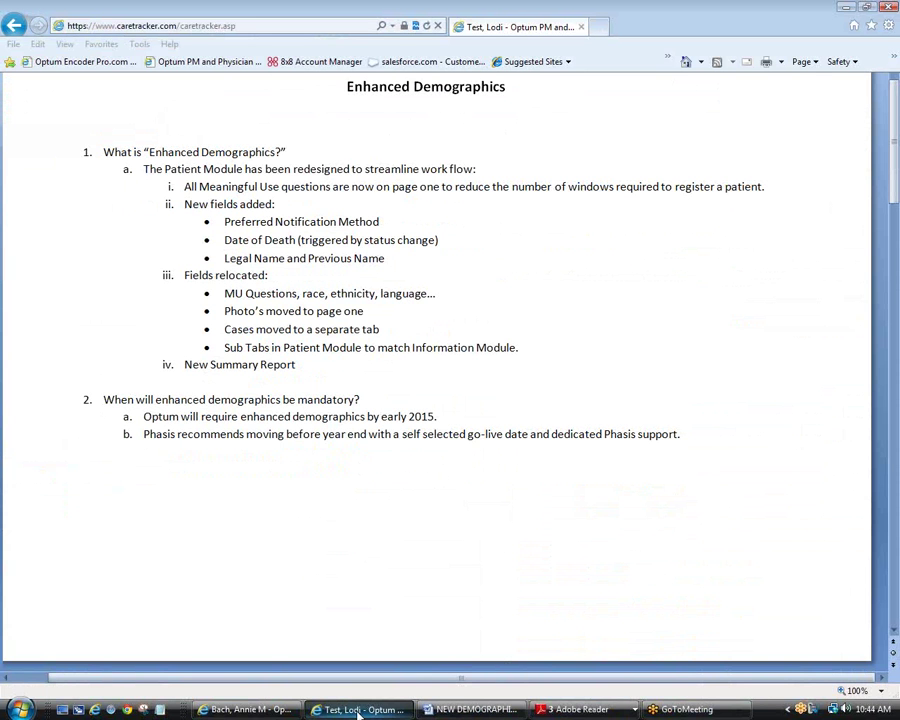
Step: Go from Home to the patient's Demographics summary and review details like the Letter notification preference
{"action": "left_click", "coordinate": [358, 712]}
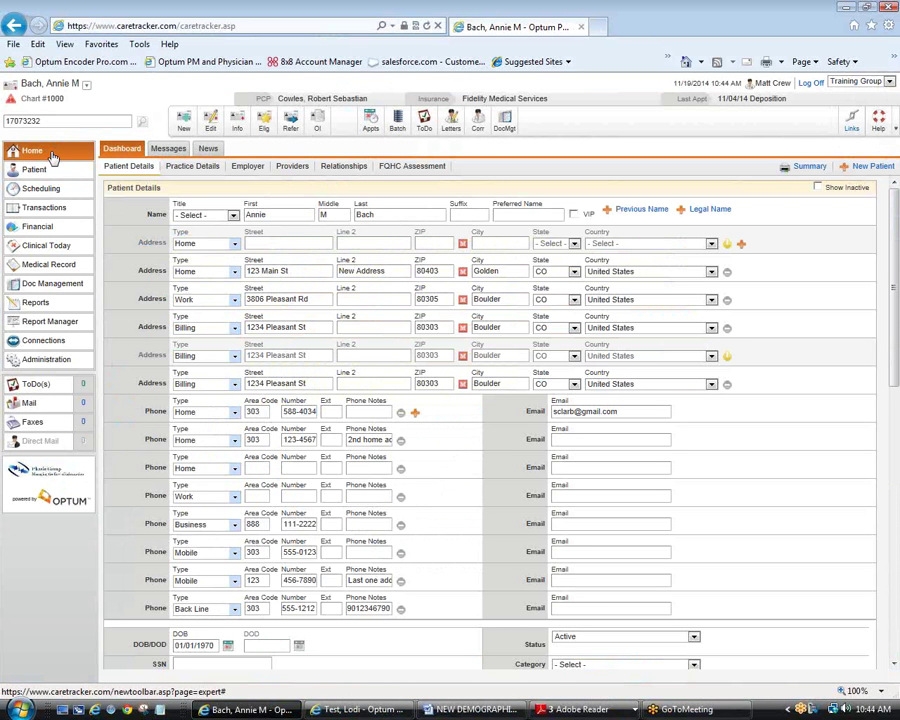
{"action": "left_click", "coordinate": [53, 157]}
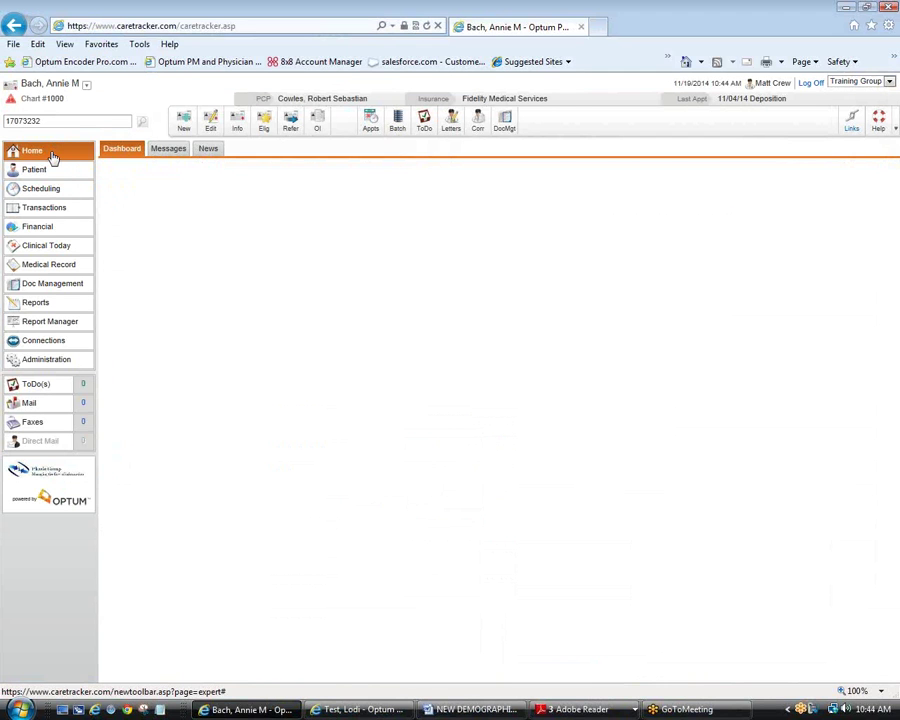
{"action": "left_click", "coordinate": [63, 169]}
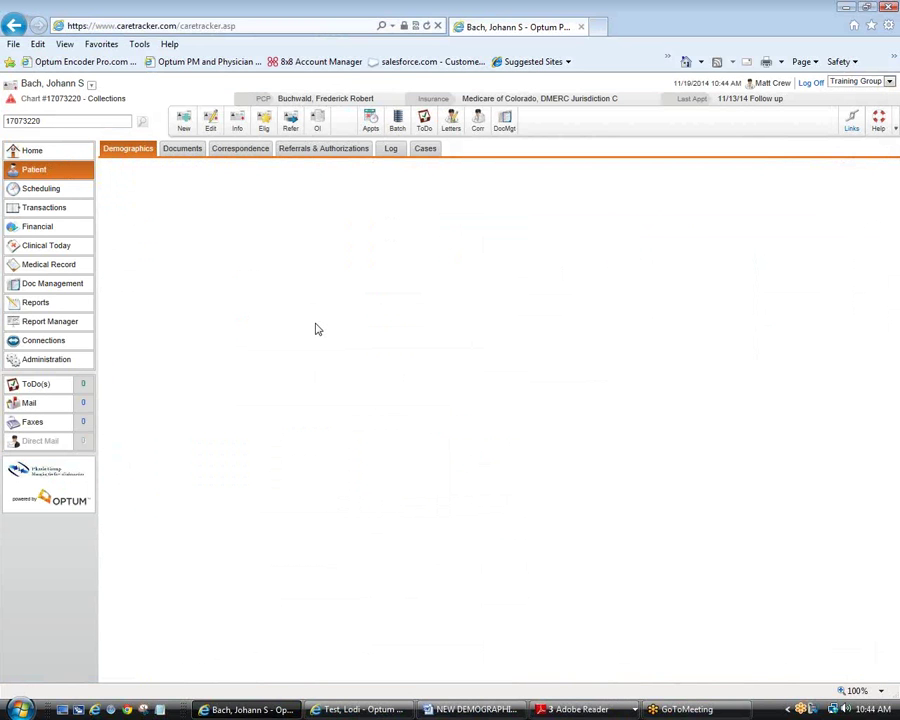
{"action": "scroll", "coordinate": [316, 329], "scroll_direction": "down", "scroll_amount": 2}
{"action": "double_click", "coordinate": [239, 422]}
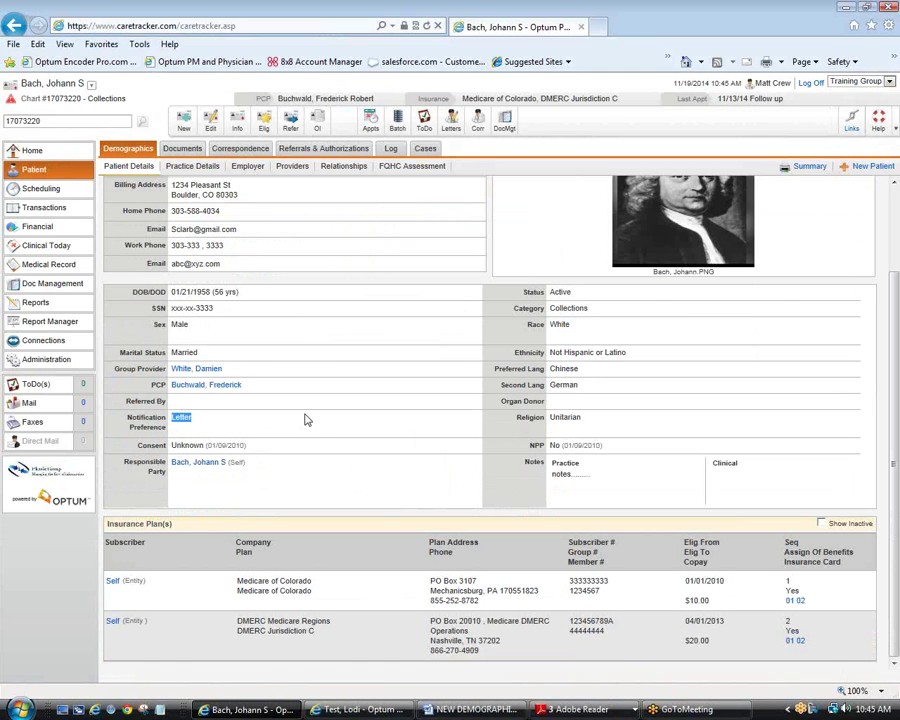
{"action": "scroll", "coordinate": [307, 420], "scroll_direction": "up", "scroll_amount": 1}
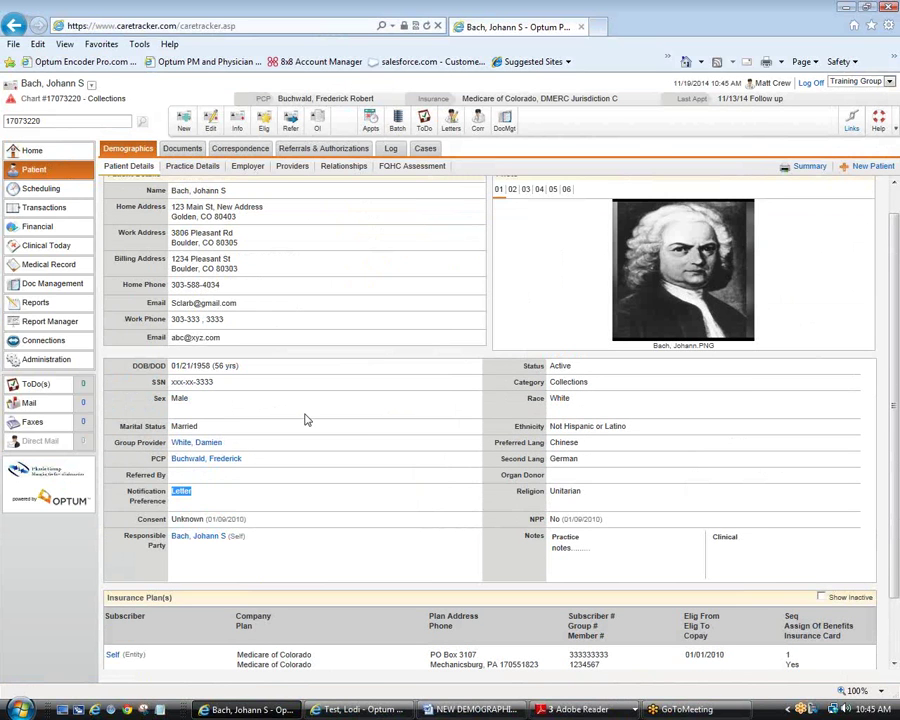
{"action": "scroll", "coordinate": [307, 420], "scroll_direction": "up", "scroll_amount": 1}
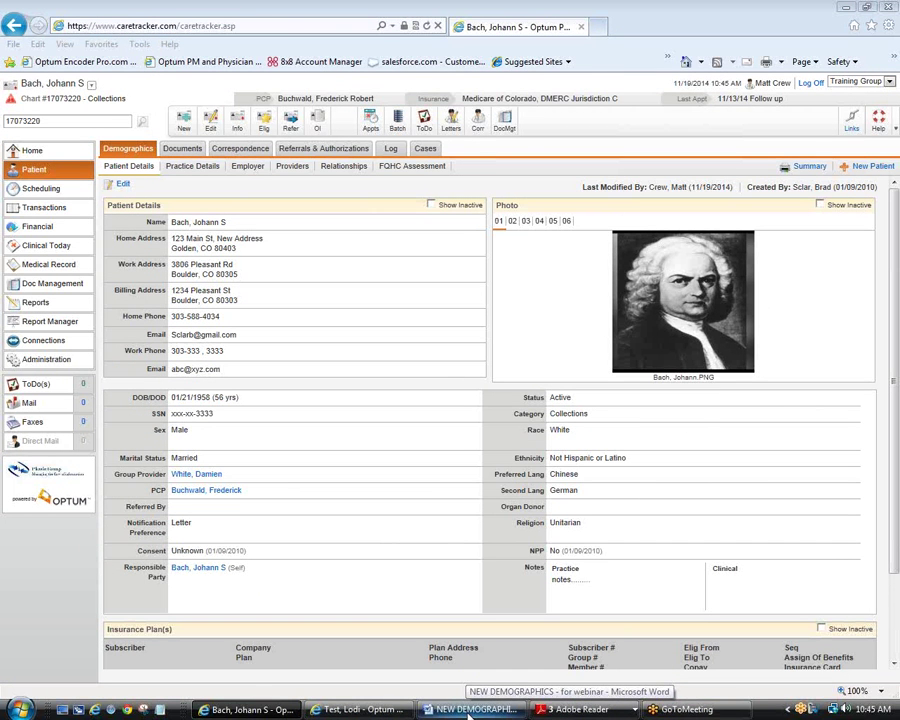
{"action": "left_click", "coordinate": [468, 710]}
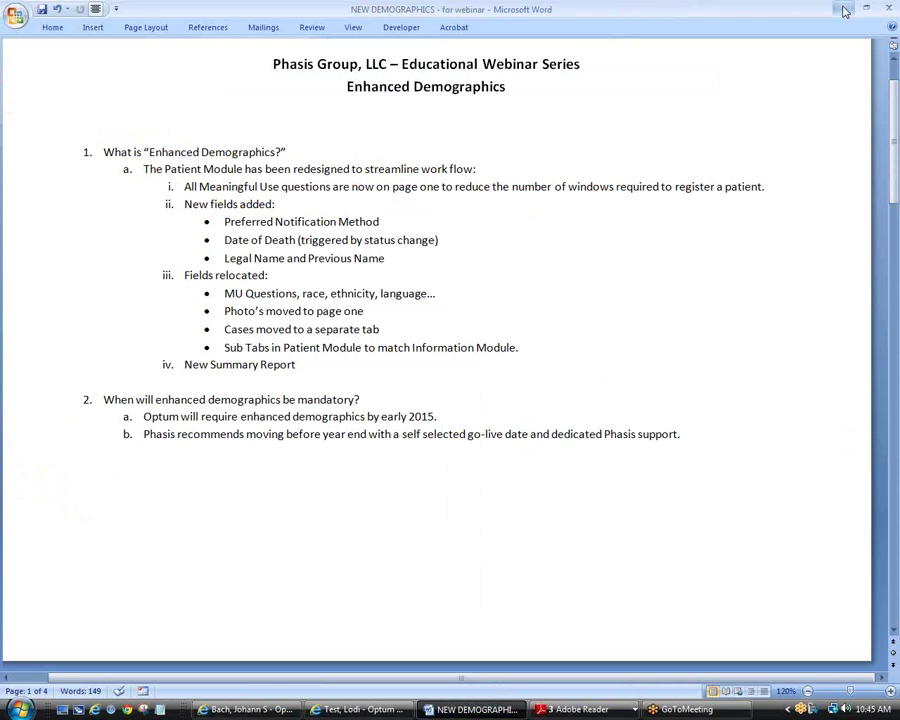
{"action": "key", "text": "alt+Tab"}
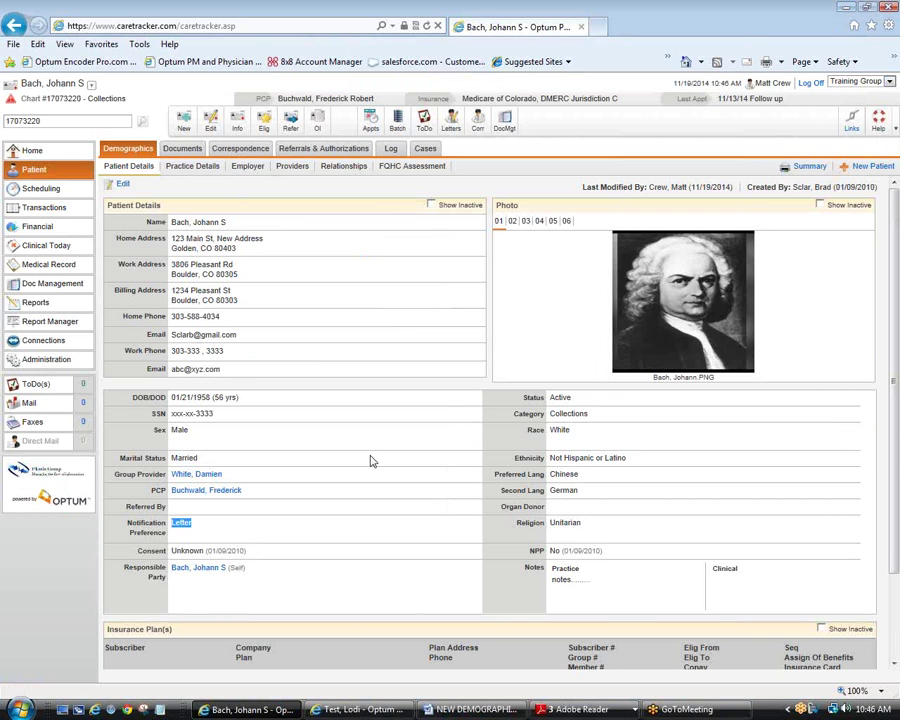
Step: Start a new ToDo from the patient's ToDo list, leaving Self as recipient
{"action": "left_click", "coordinate": [34, 386]}
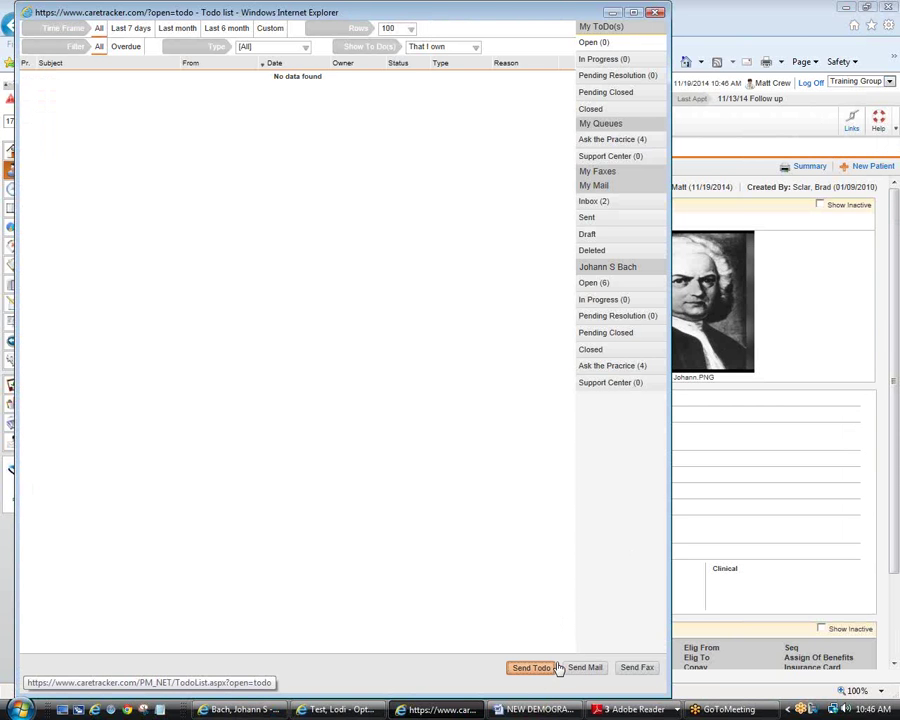
{"action": "left_click", "coordinate": [558, 668]}
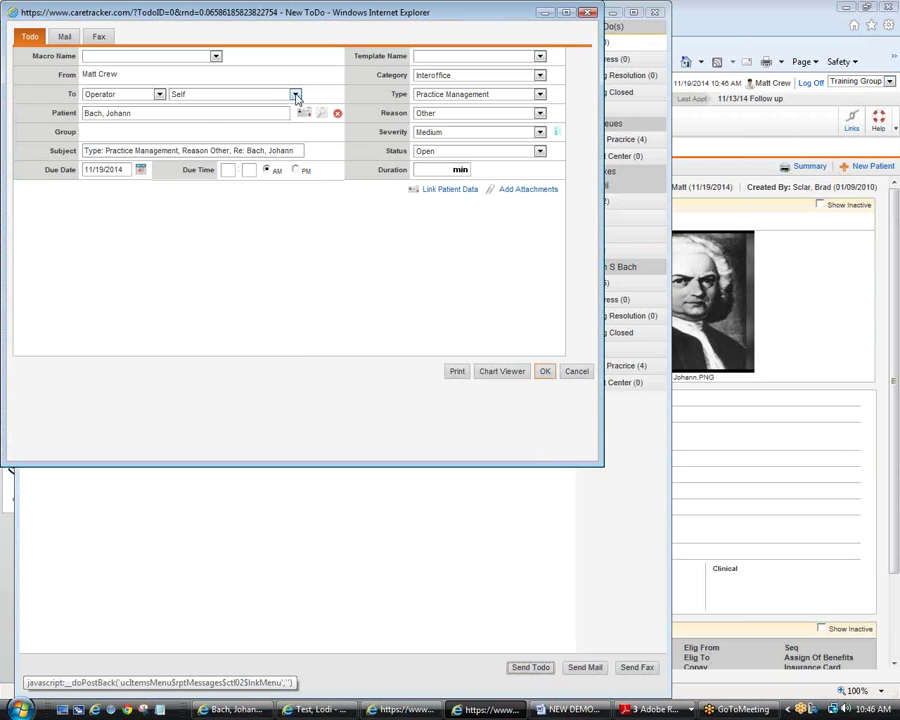
{"action": "left_click", "coordinate": [295, 94]}
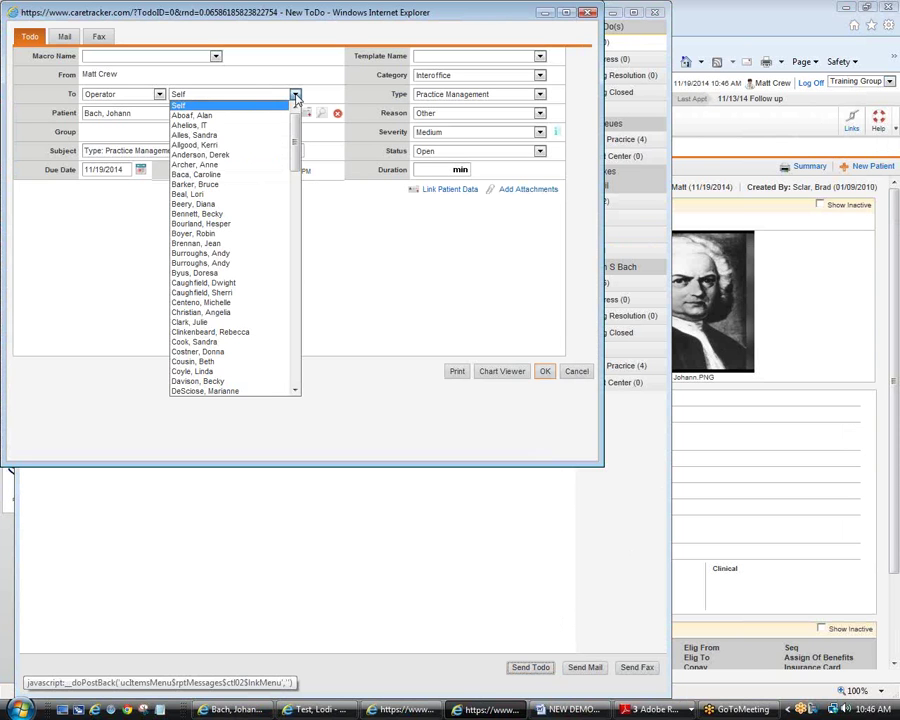
{"action": "left_click", "coordinate": [295, 94]}
{"action": "left_click", "coordinate": [295, 94]}
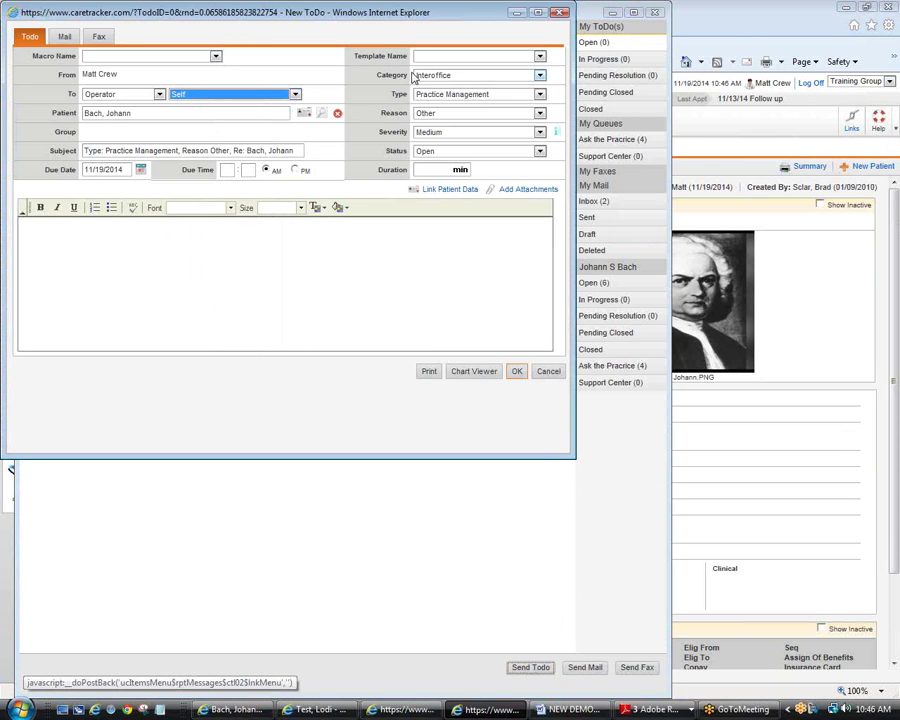
Step: Set the ToDo category to Support Center and the recipient type to Queue
{"action": "left_click", "coordinate": [540, 76]}
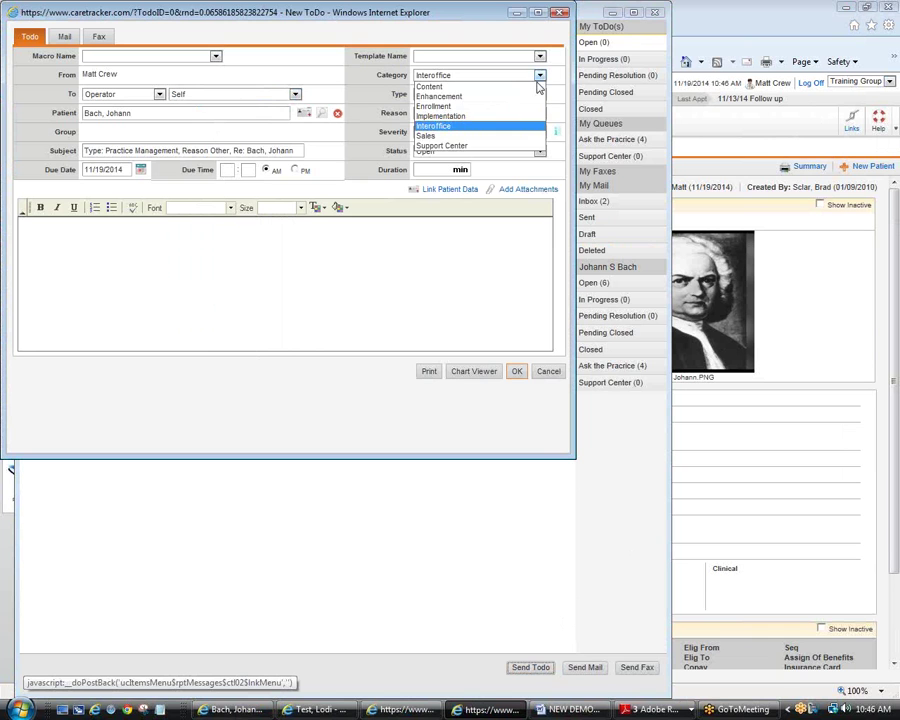
{"action": "left_click", "coordinate": [468, 146]}
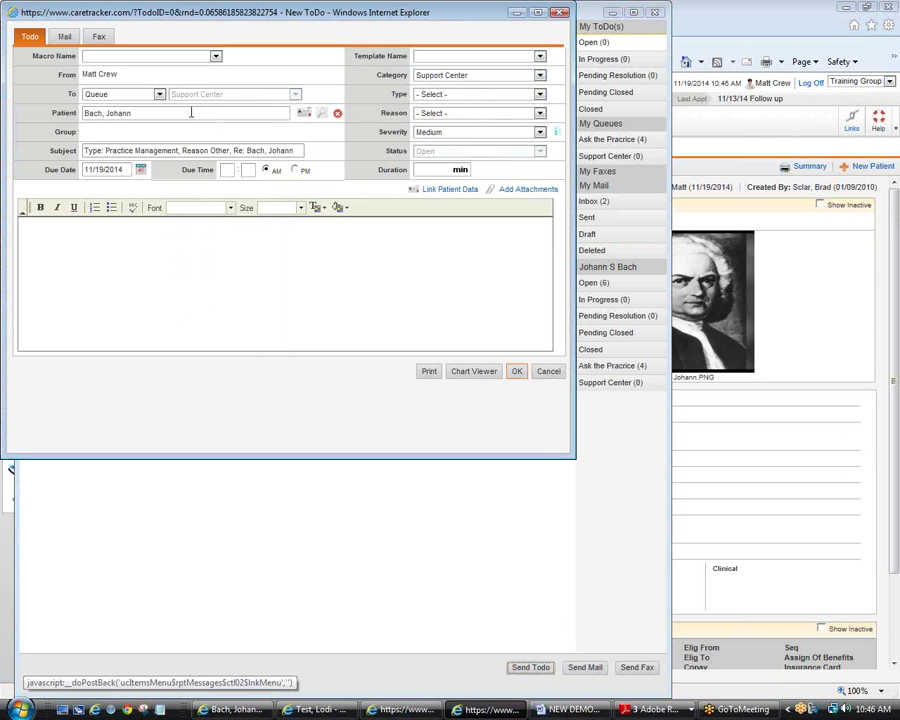
{"action": "left_click", "coordinate": [95, 95]}
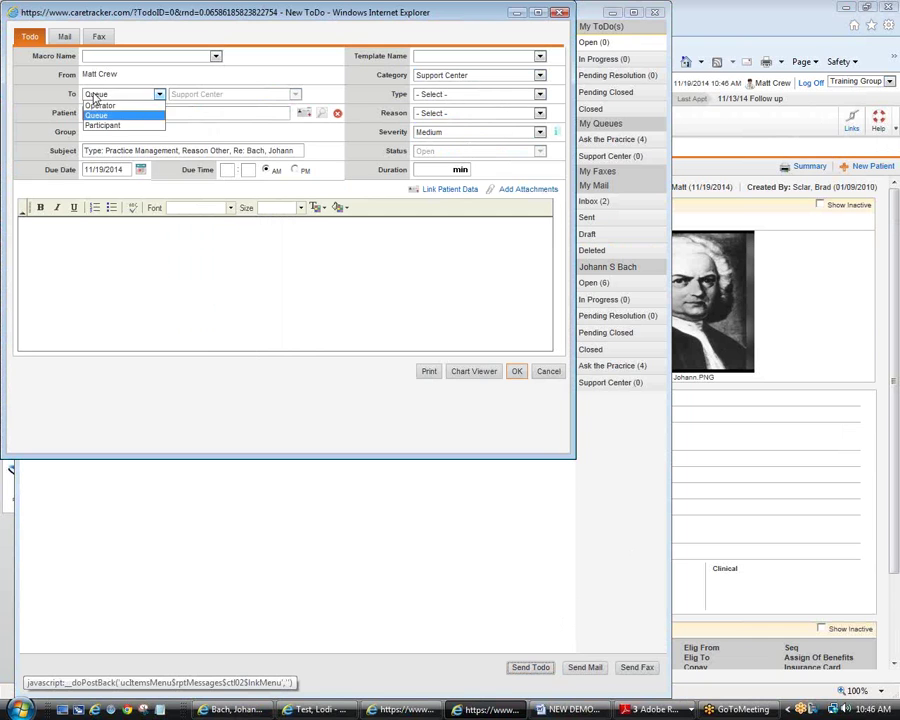
{"action": "left_click", "coordinate": [96, 115]}
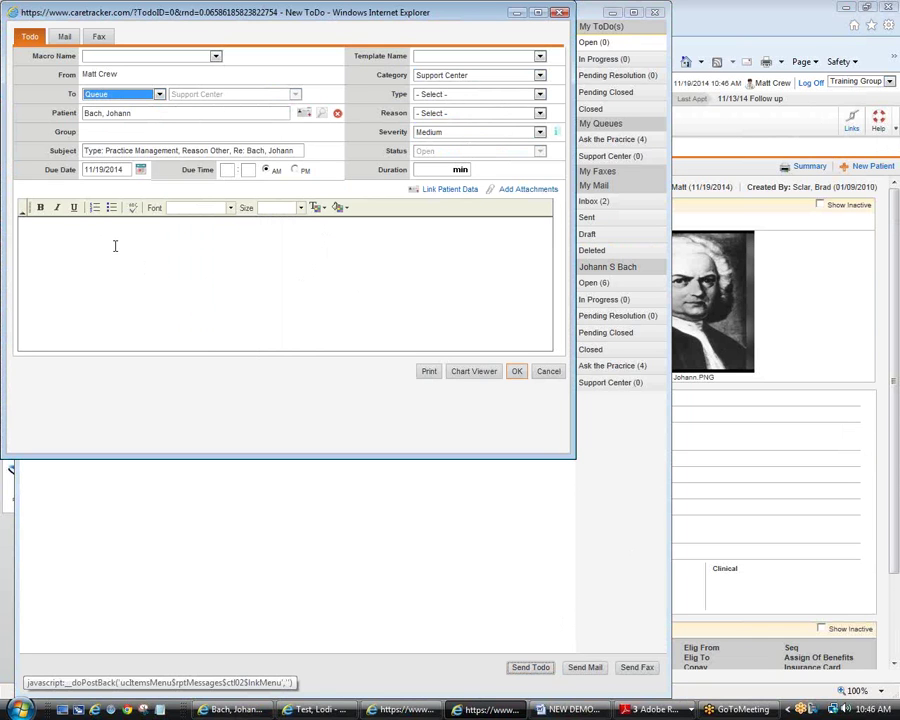
{"action": "left_click", "coordinate": [54, 236]}
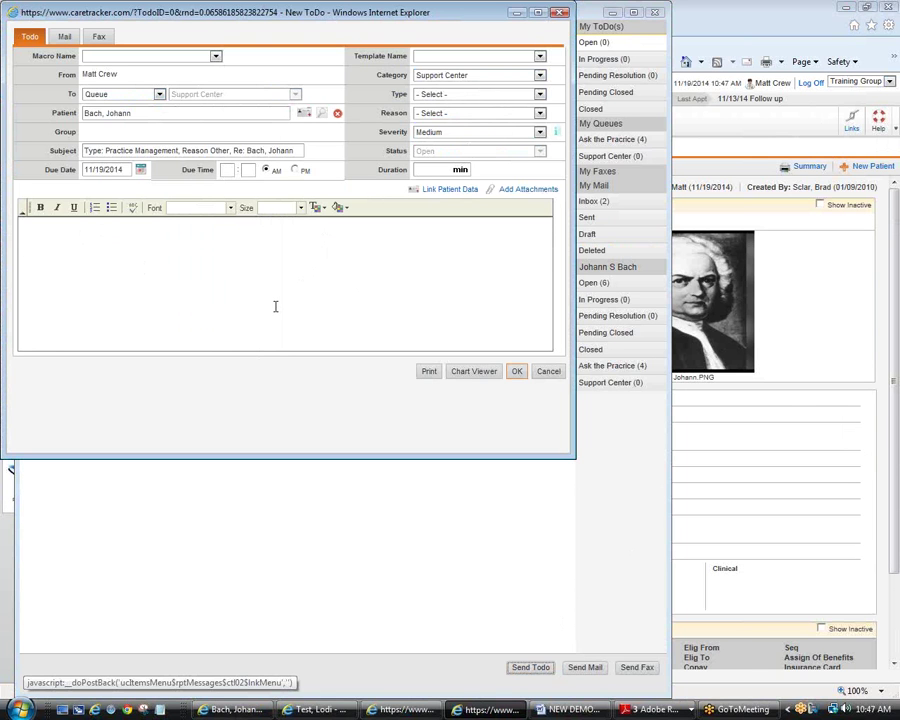
Step: Cancel the unsent ToDo, close the ToDo window, and bring the Word outline forward
{"action": "left_click", "coordinate": [549, 372]}
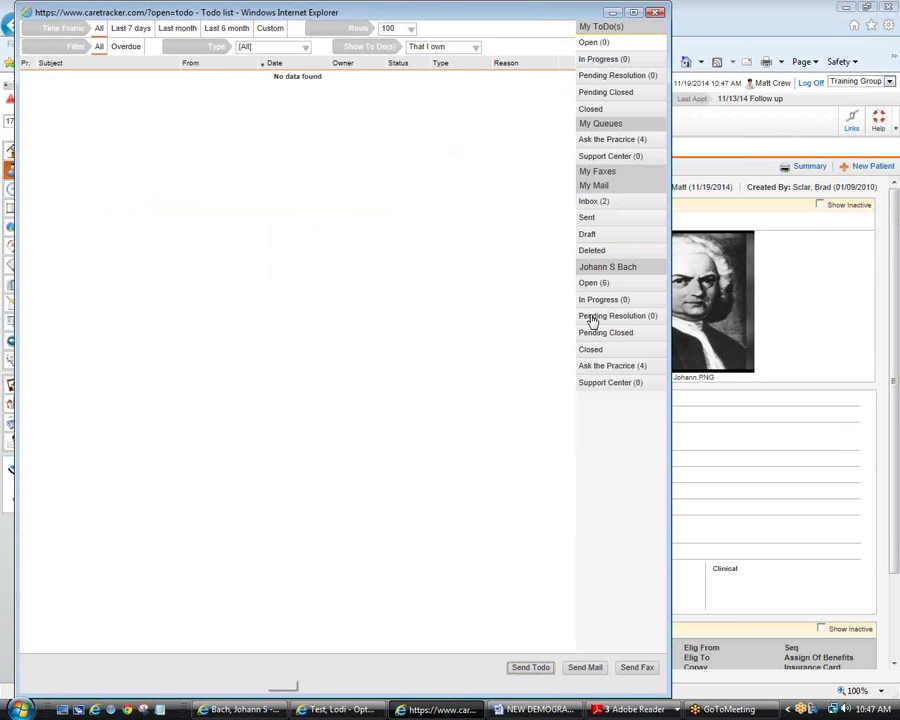
{"action": "left_click", "coordinate": [656, 13]}
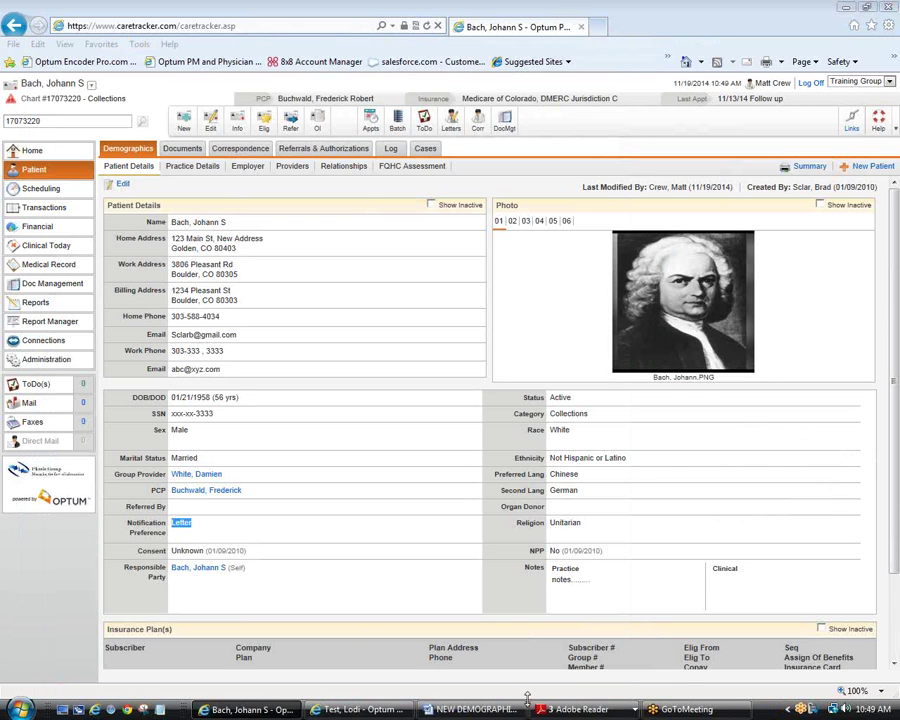
{"action": "left_click", "coordinate": [478, 710]}
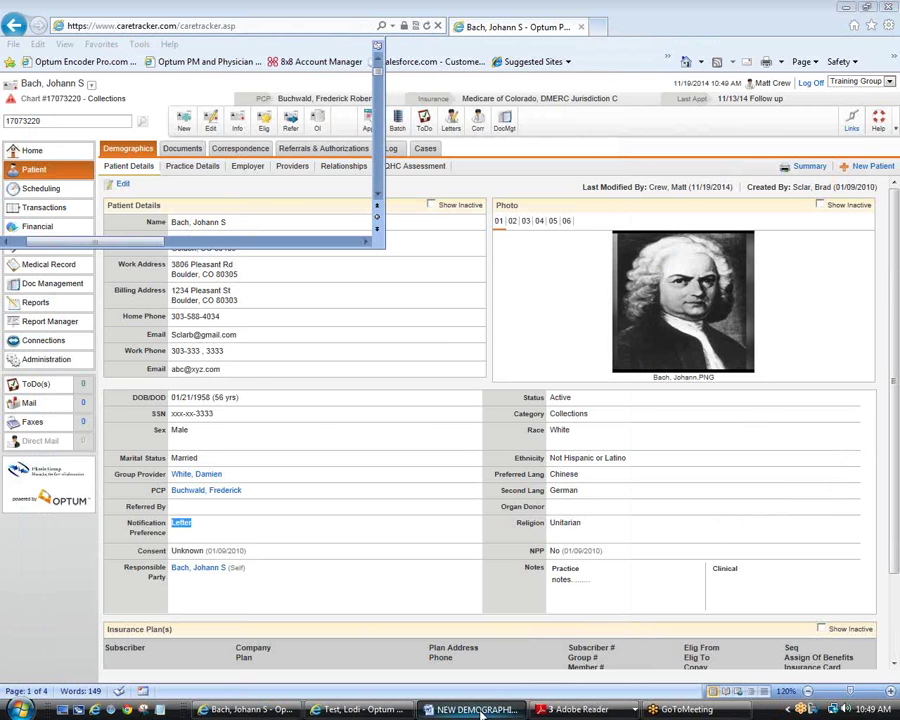